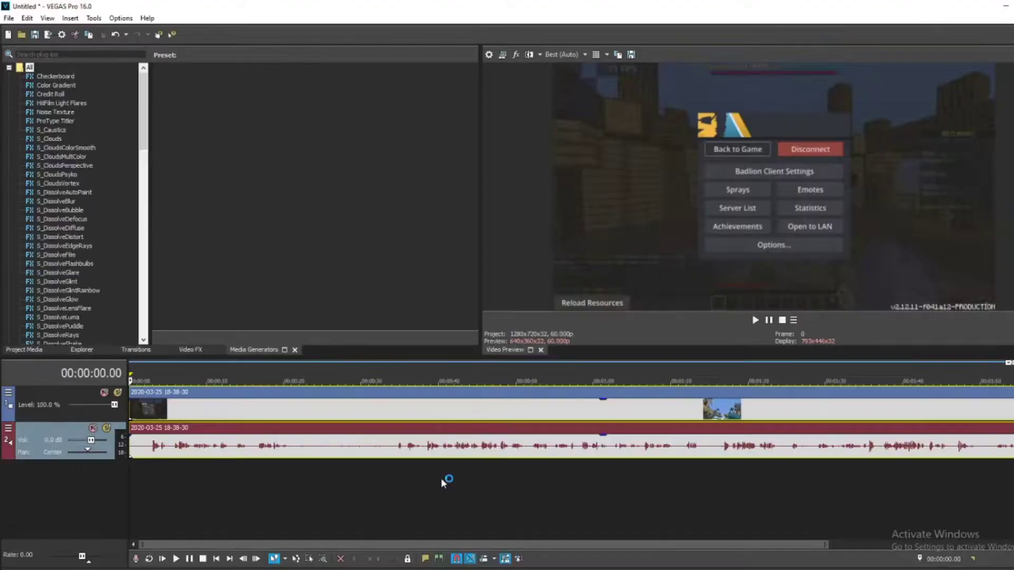
Step: Move the gameplay video and audio events later so they start around 00:00:03
{"action": "left_click", "coordinate": [235, 409]}
{"action": "scroll", "coordinate": [315, 415], "scroll_direction": "up", "scroll_amount": 1}
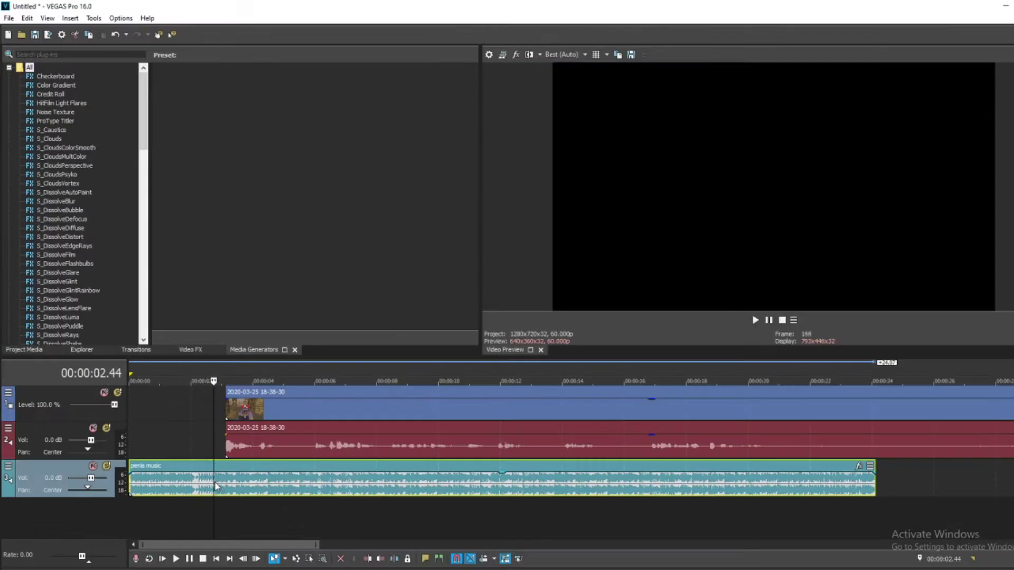
{"action": "left_click_drag", "start_coordinate": [233, 407], "coordinate": [520, 407]}
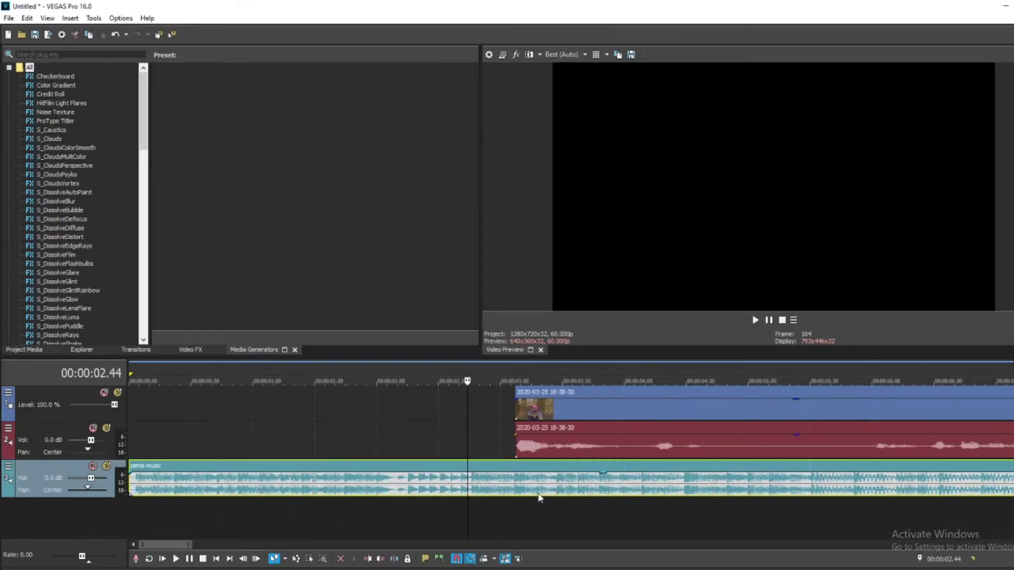
Step: Trim the music's start and lower its gain, leaving the track near -0.9 dB
{"action": "key", "text": "s"}
{"action": "left_click", "coordinate": [158, 477]}
{"action": "key", "text": "Delete"}
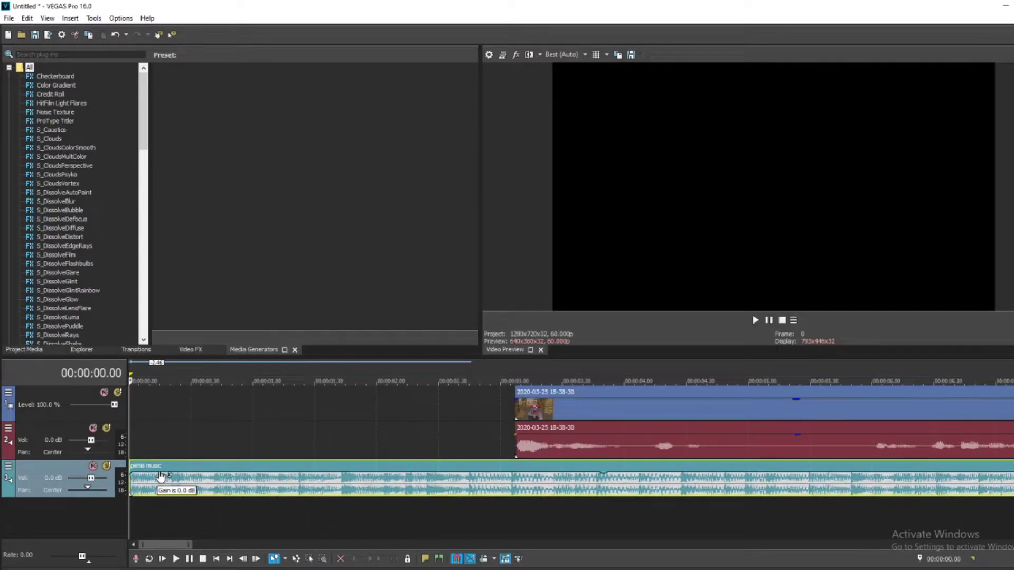
{"action": "left_click_drag", "start_coordinate": [157, 477], "coordinate": [157, 493]}
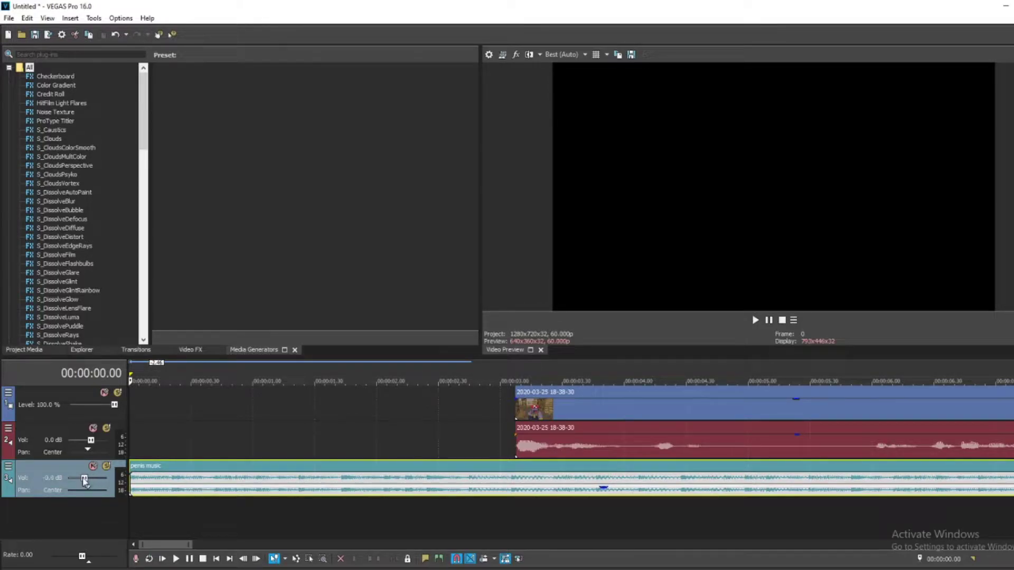
{"action": "left_click_drag", "start_coordinate": [86, 480], "coordinate": [74, 479]}
{"action": "left_click_drag", "start_coordinate": [228, 422], "coordinate": [236, 426]}
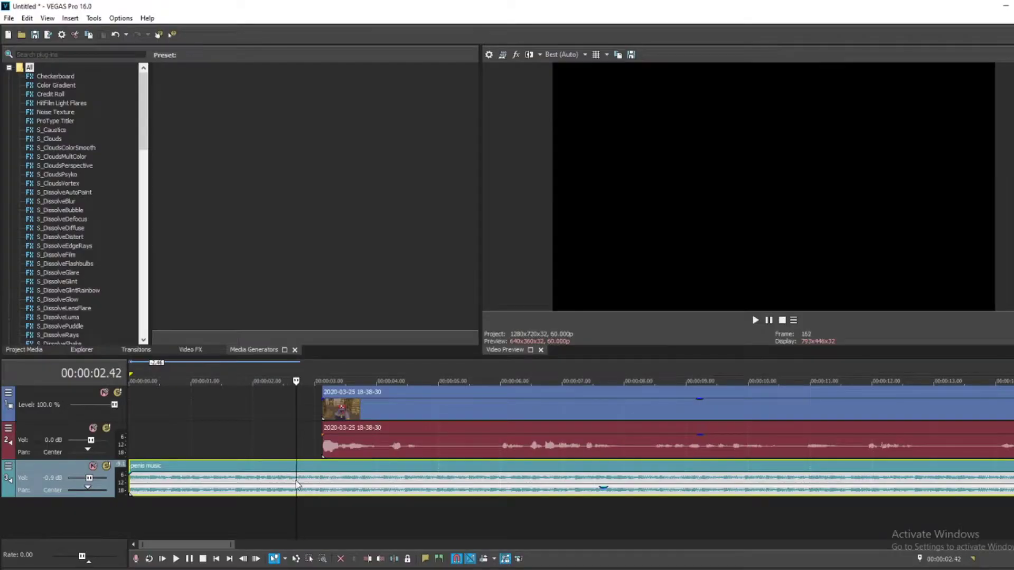
Step: Cut the music at about 3.07 seconds and butt the gameplay clips against it
{"action": "key", "text": "s"}
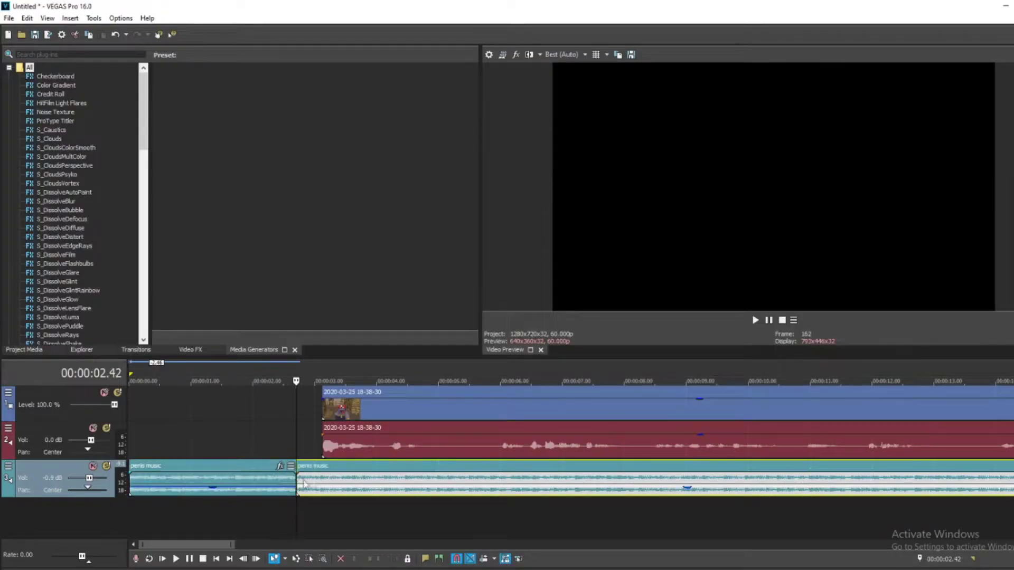
{"action": "left_click", "coordinate": [322, 477]}
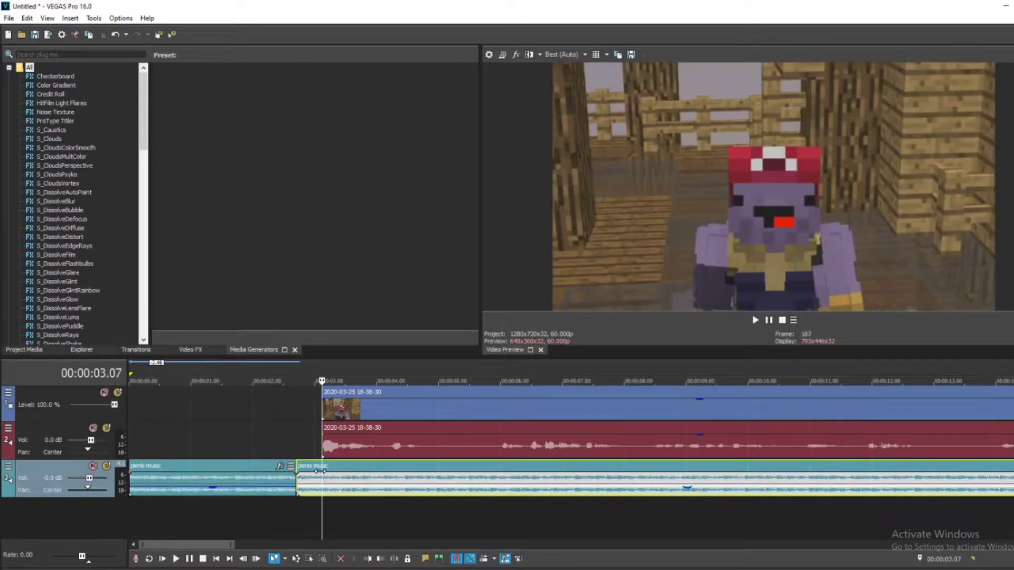
{"action": "key", "text": "Delete"}
{"action": "left_click_drag", "start_coordinate": [349, 431], "coordinate": [322, 430]}
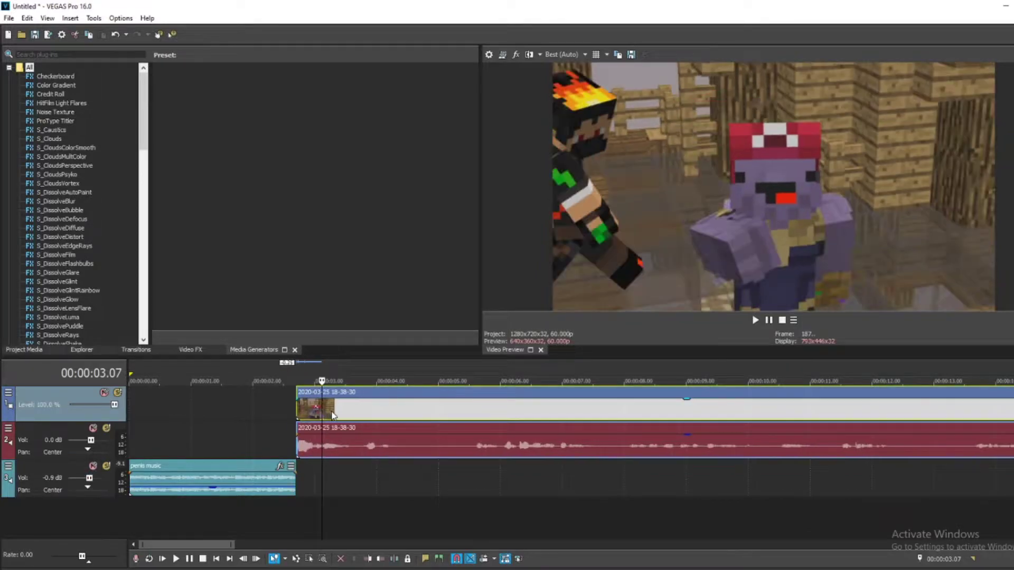
Step: Show the (Legacy) Text media generator presets
{"action": "scroll", "coordinate": [106, 212], "scroll_direction": "down", "scroll_amount": 5}
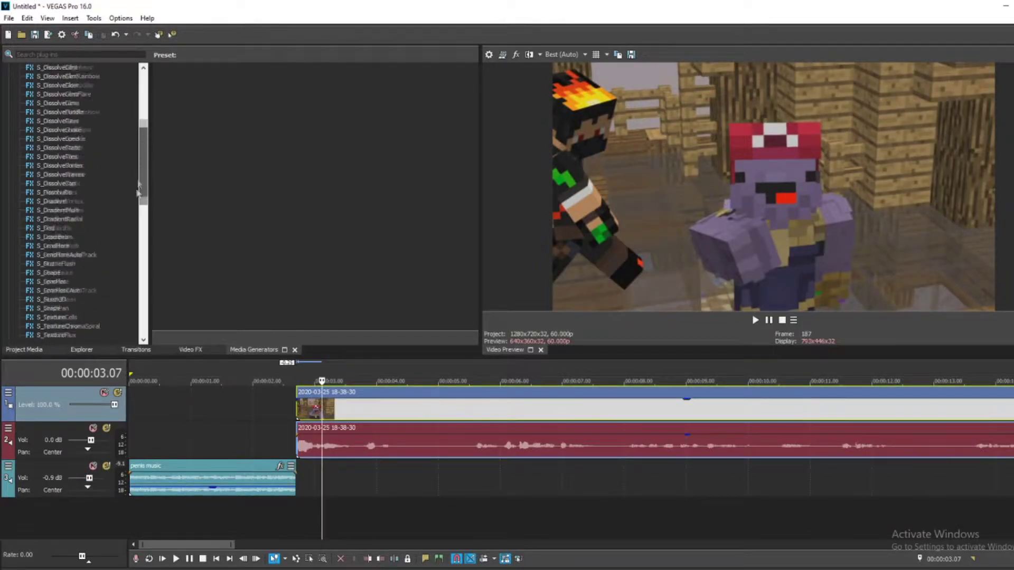
{"action": "scroll", "coordinate": [84, 253], "scroll_direction": "down", "scroll_amount": 10}
{"action": "left_click", "coordinate": [58, 256]}
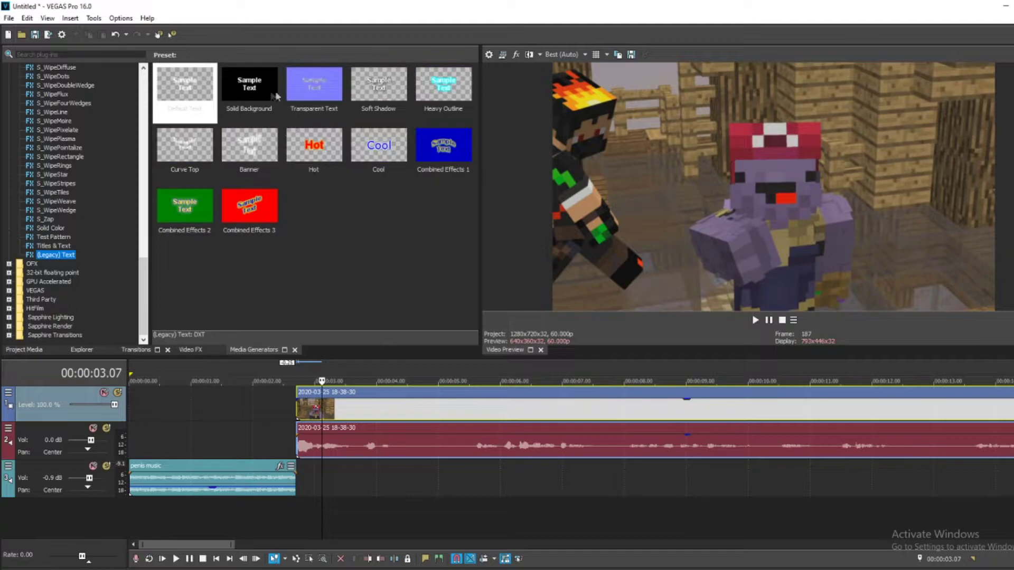
Step: Add a Solid Background text clip to track 1 reading 'Subscribe orshit at editing'
{"action": "left_click_drag", "start_coordinate": [262, 83], "coordinate": [129, 415]}
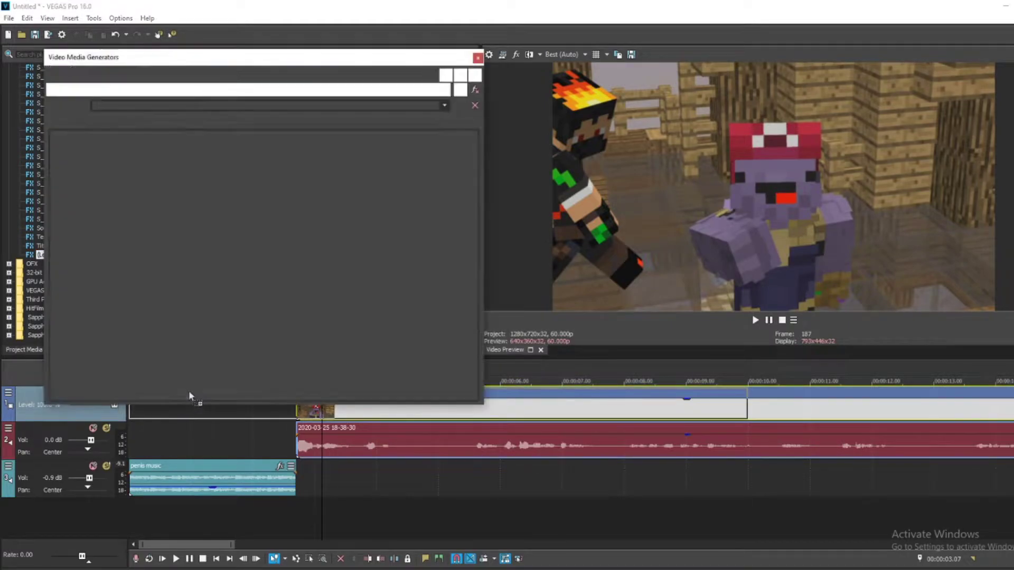
{"action": "key", "text": "Delete"}
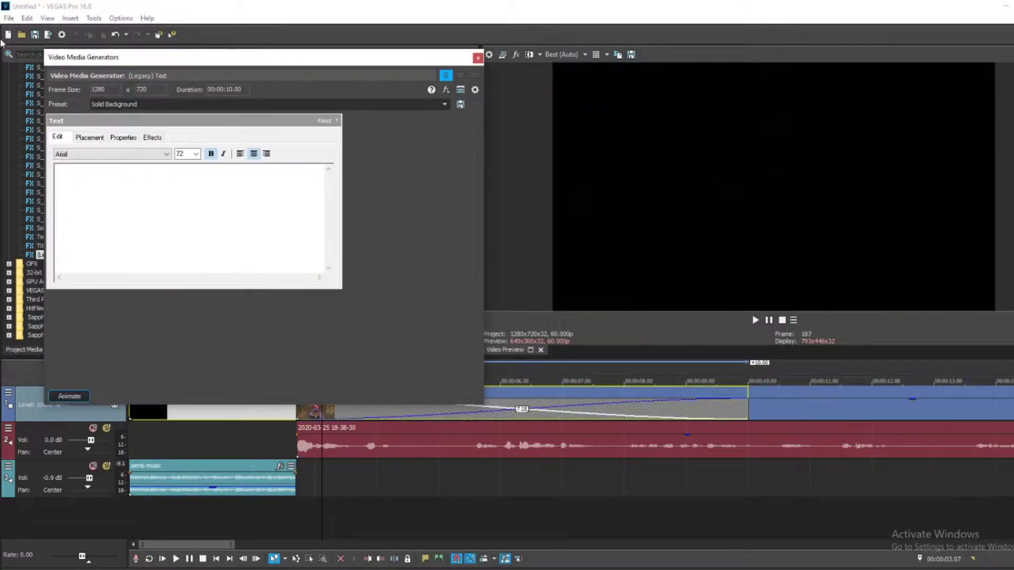
{"action": "type", "text": "Subscri"}
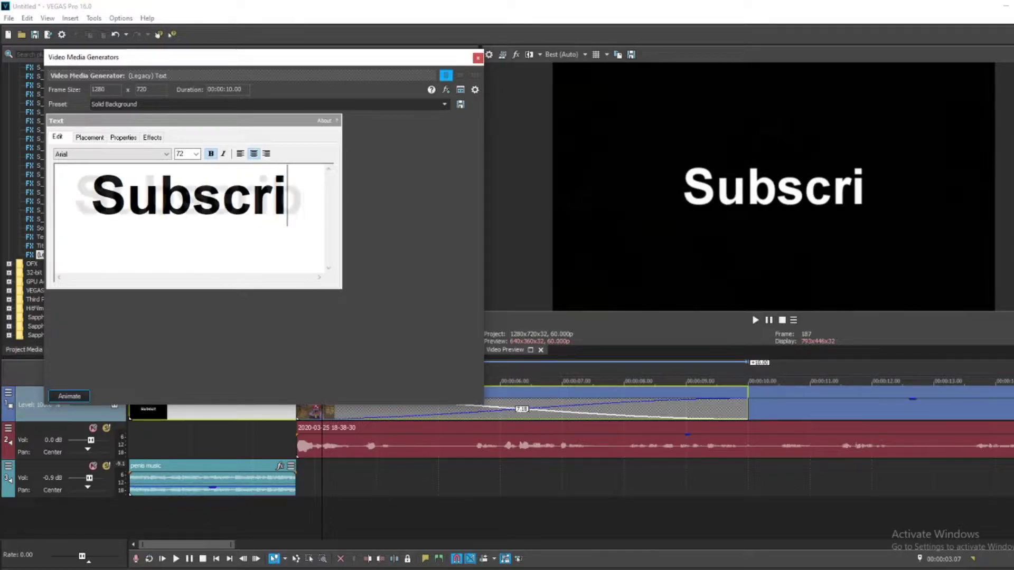
{"action": "type", "text": "be or"}
{"action": "type", "text": "shit"}
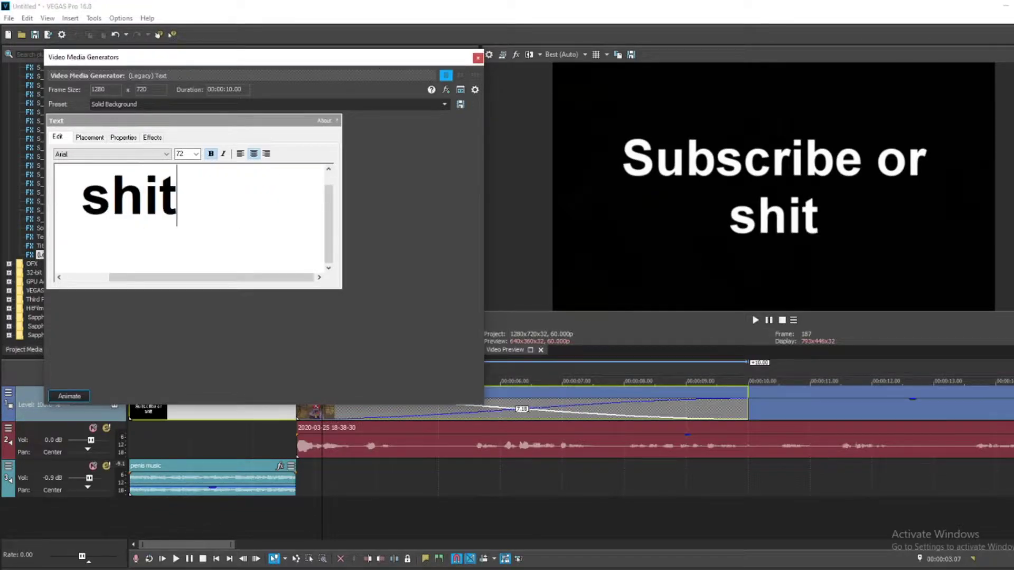
{"action": "type", "text": " at editing"}
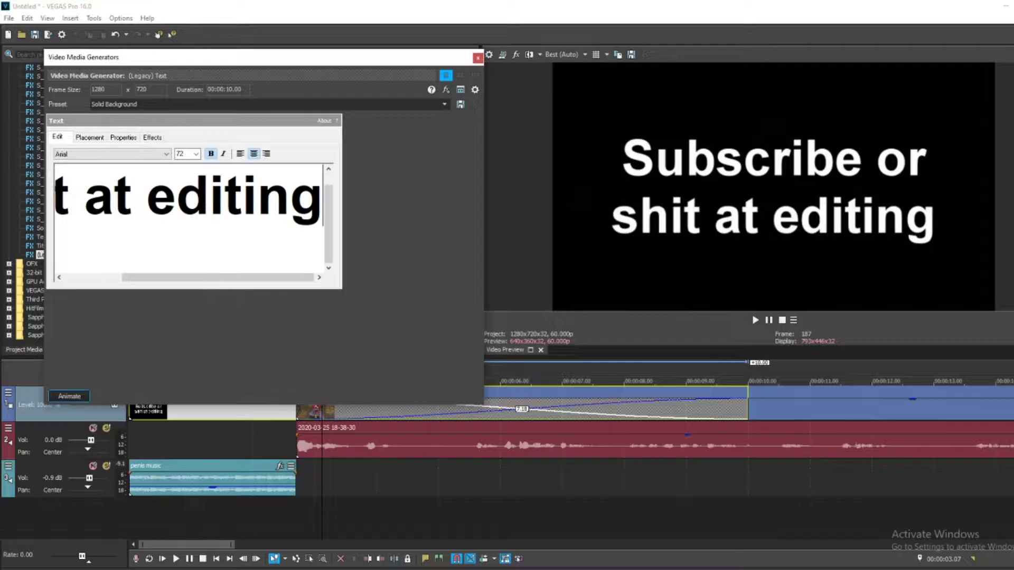
Step: Set the title text to size 48 in Comic Sans MS and close the generator
{"action": "left_click", "coordinate": [196, 154]}
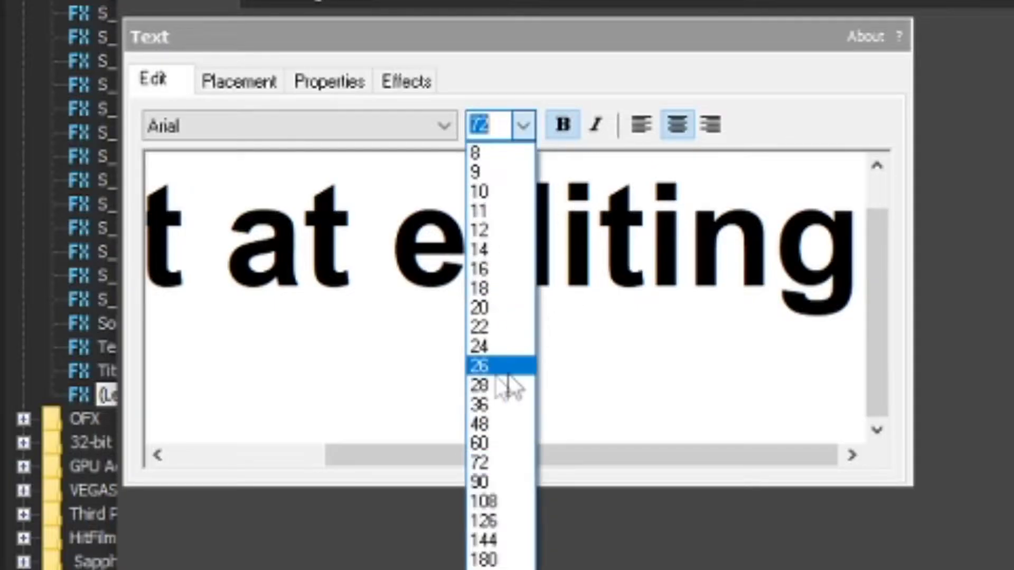
{"action": "left_click", "coordinate": [513, 424]}
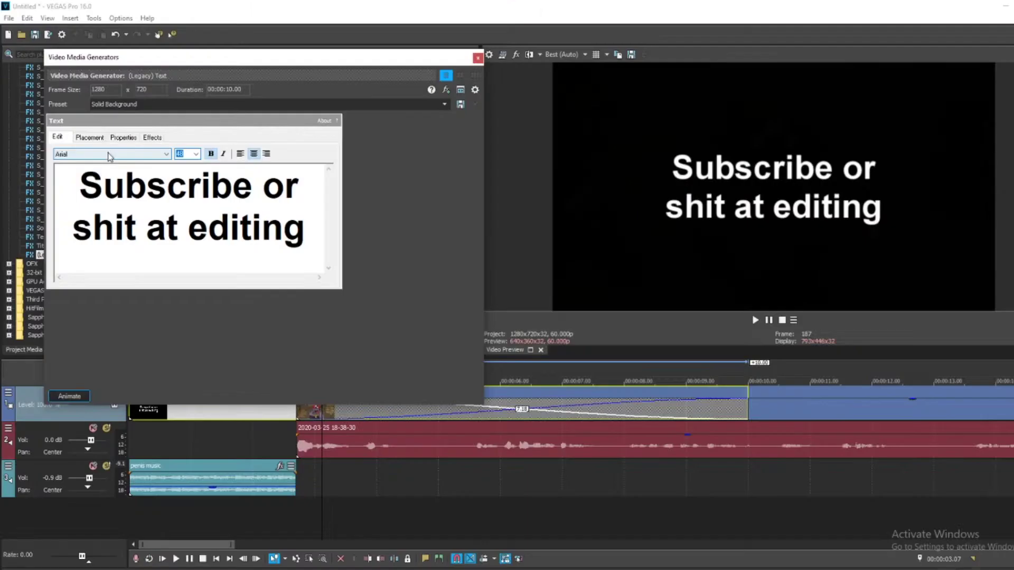
{"action": "left_click", "coordinate": [109, 155]}
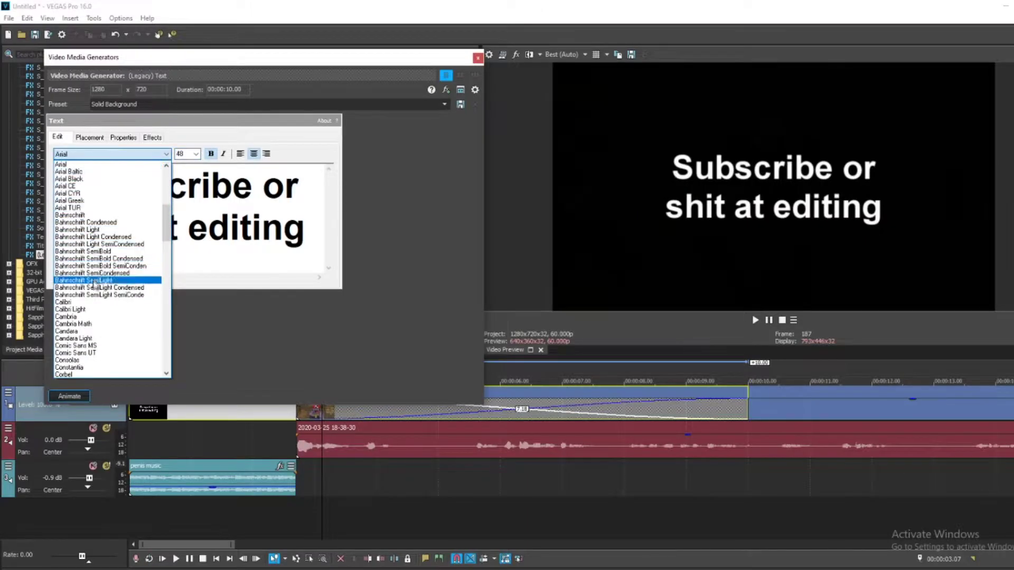
{"action": "left_click", "coordinate": [95, 309]}
{"action": "left_click", "coordinate": [109, 154]}
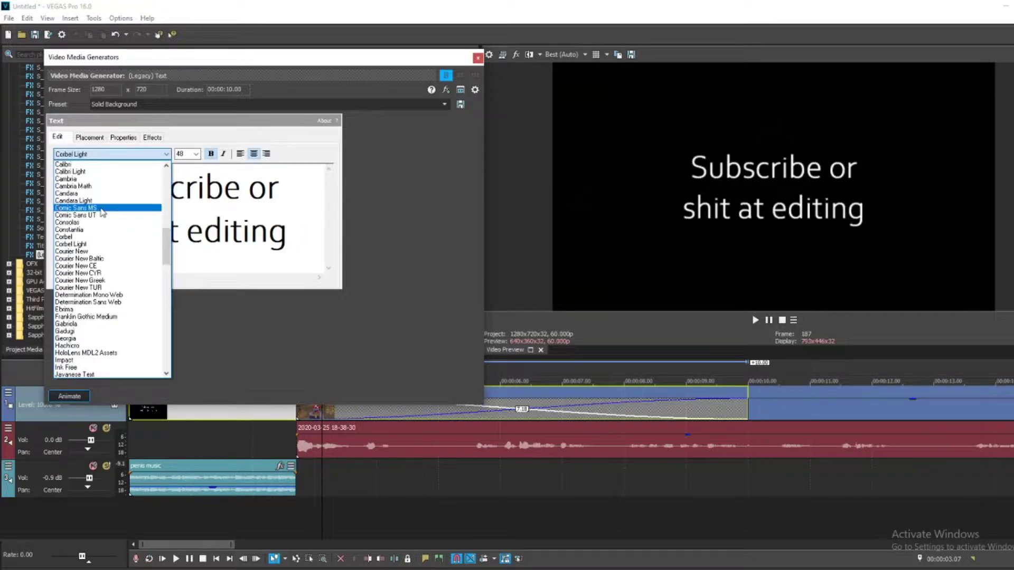
{"action": "left_click", "coordinate": [84, 207]}
{"action": "left_click", "coordinate": [478, 58]}
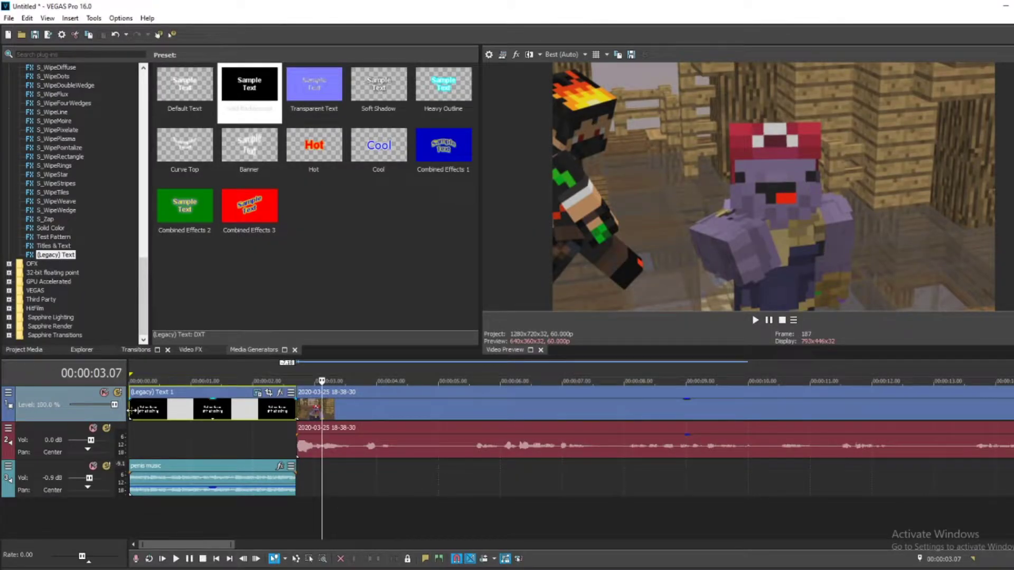
{"action": "left_click", "coordinate": [131, 411]}
Step: Split the gameplay video and audio at 00:00:04.30 after previewing from the start
{"action": "key", "text": "space"}
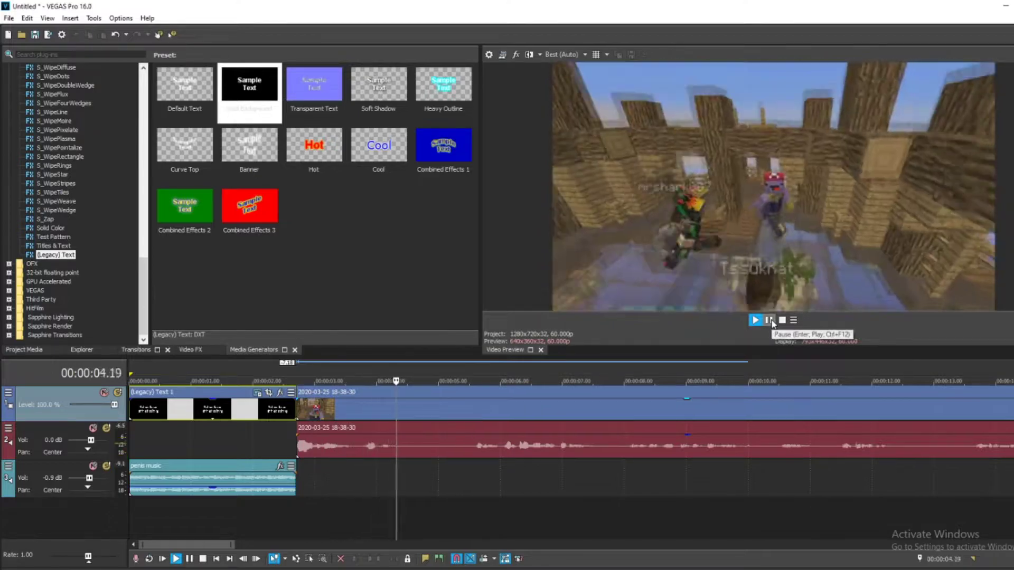
{"action": "left_click", "coordinate": [770, 321]}
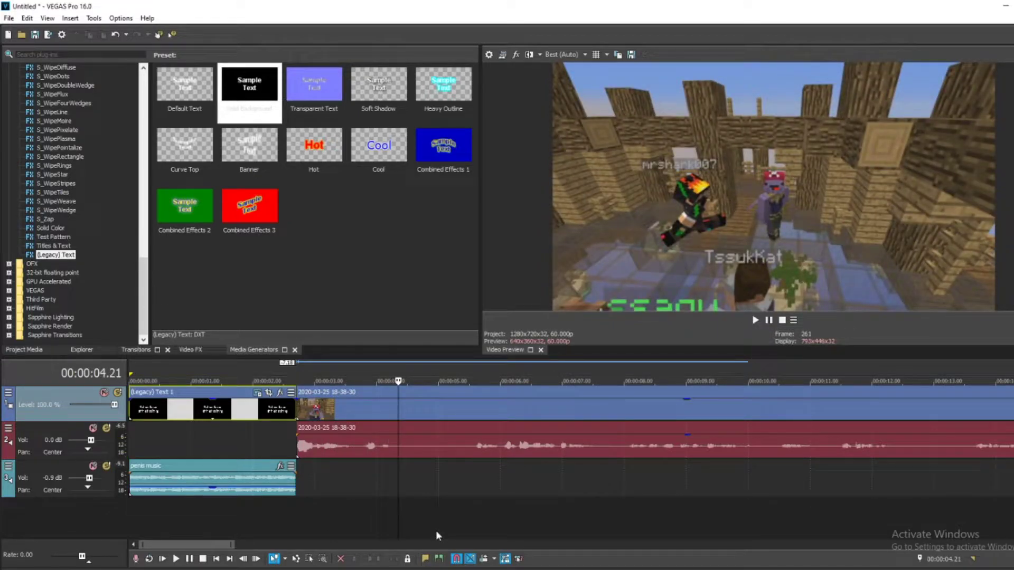
{"action": "scroll", "coordinate": [412, 454], "scroll_direction": "up", "scroll_amount": 2}
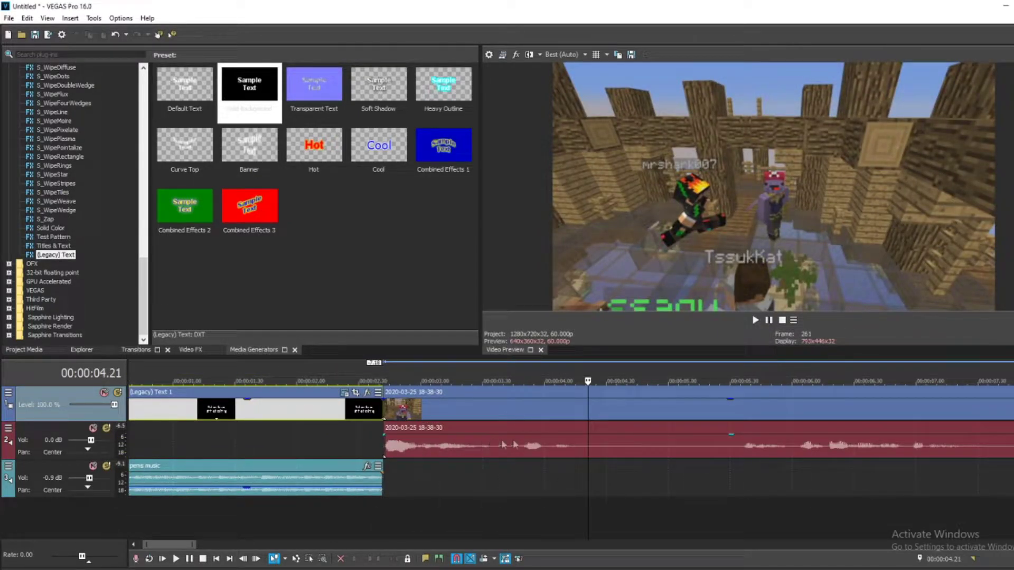
{"action": "left_click", "coordinate": [606, 447]}
{"action": "key", "text": "s"}
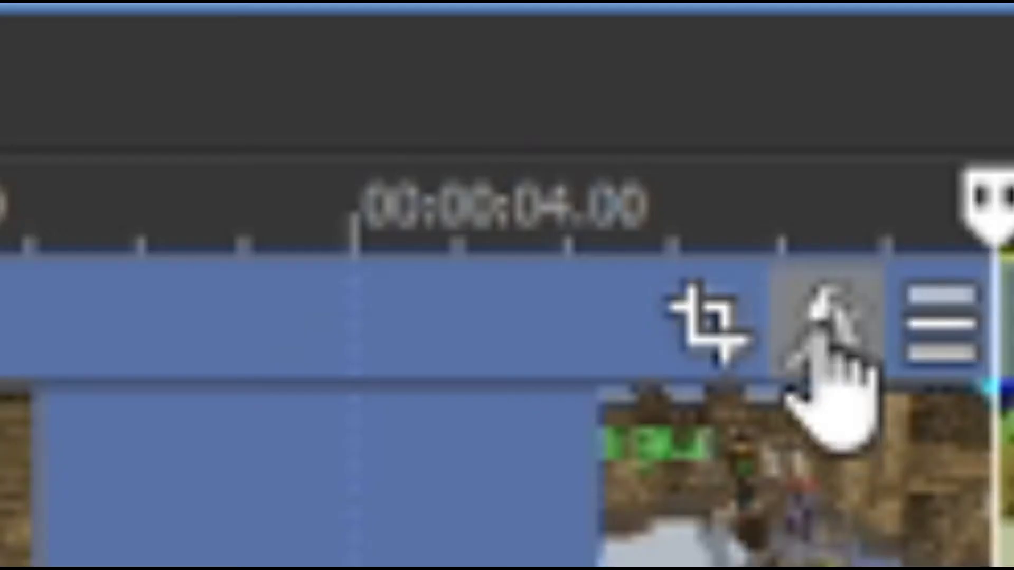
Step: Add the Sapphire S_Distort effect to the gameplay piece and preview it
{"action": "left_click", "coordinate": [590, 392]}
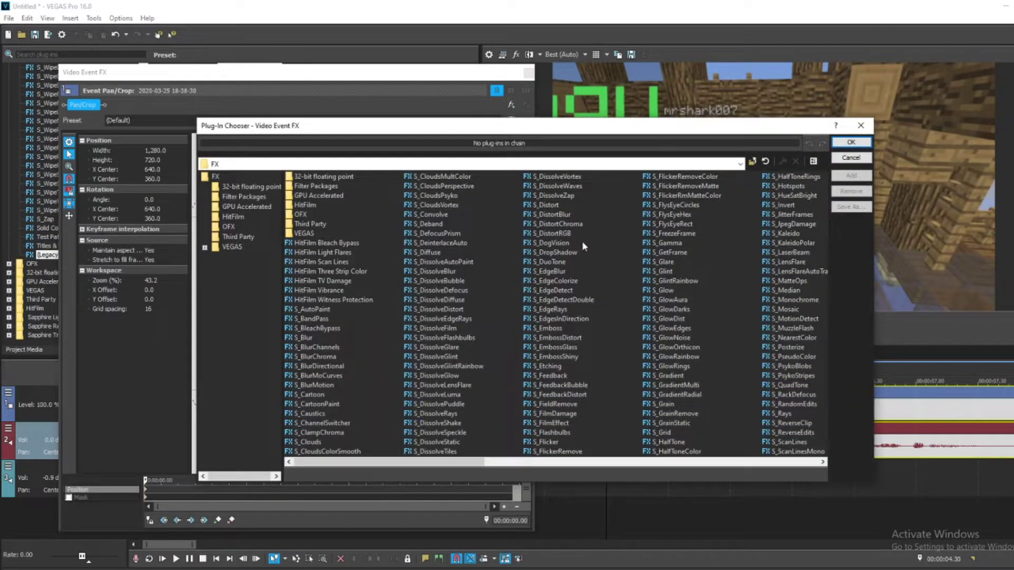
{"action": "scroll", "coordinate": [582, 241], "scroll_direction": "down", "scroll_amount": 3}
{"action": "scroll", "coordinate": [543, 242], "scroll_direction": "up", "scroll_amount": 3}
{"action": "left_click", "coordinate": [552, 207]}
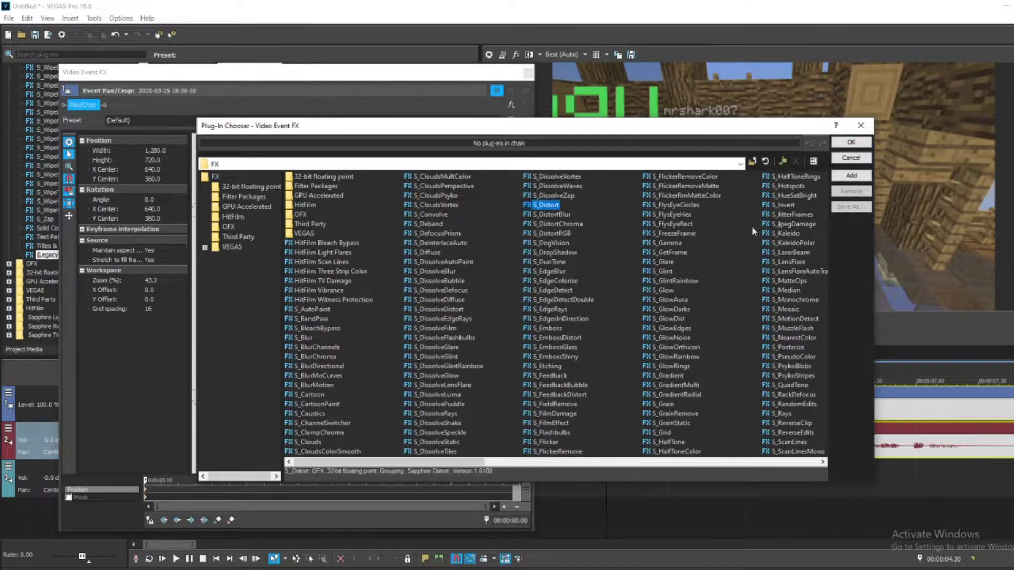
{"action": "left_click", "coordinate": [852, 176]}
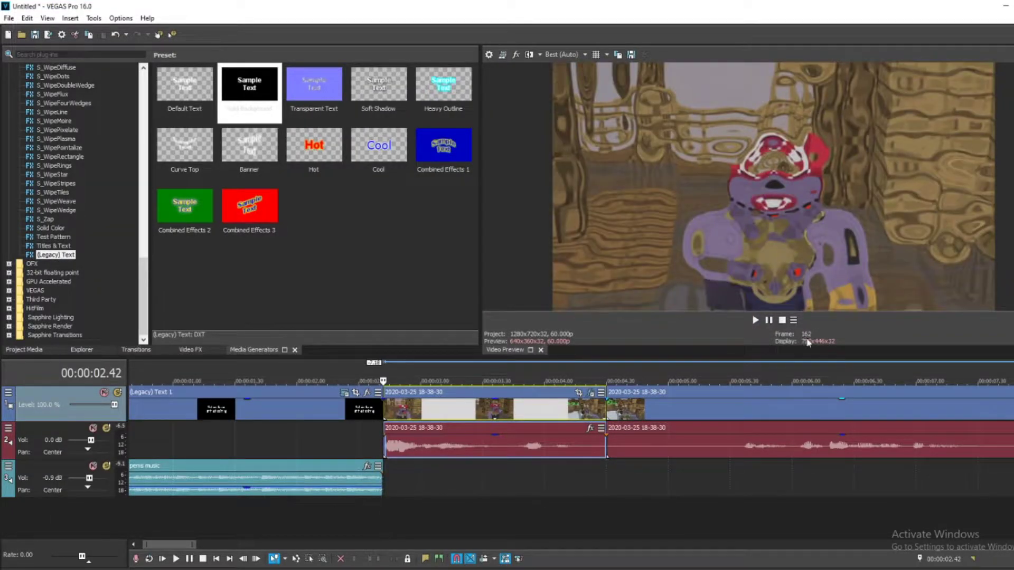
{"action": "left_click", "coordinate": [770, 320]}
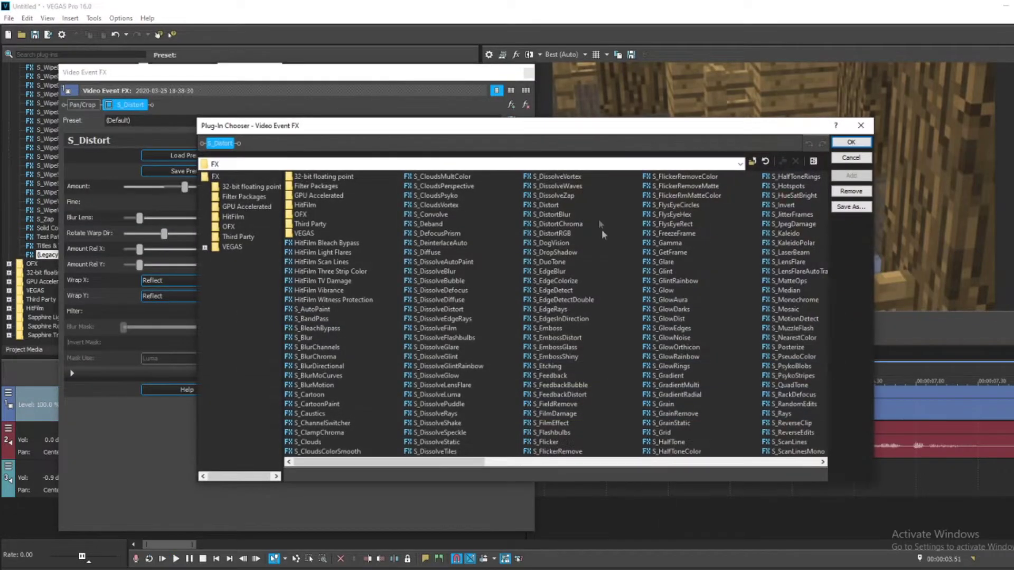
Step: Find S_Shake in the Plug-In Chooser and add it to the clip
{"action": "scroll", "coordinate": [743, 286], "scroll_direction": "down", "scroll_amount": 3}
{"action": "scroll", "coordinate": [743, 287], "scroll_direction": "down", "scroll_amount": 2}
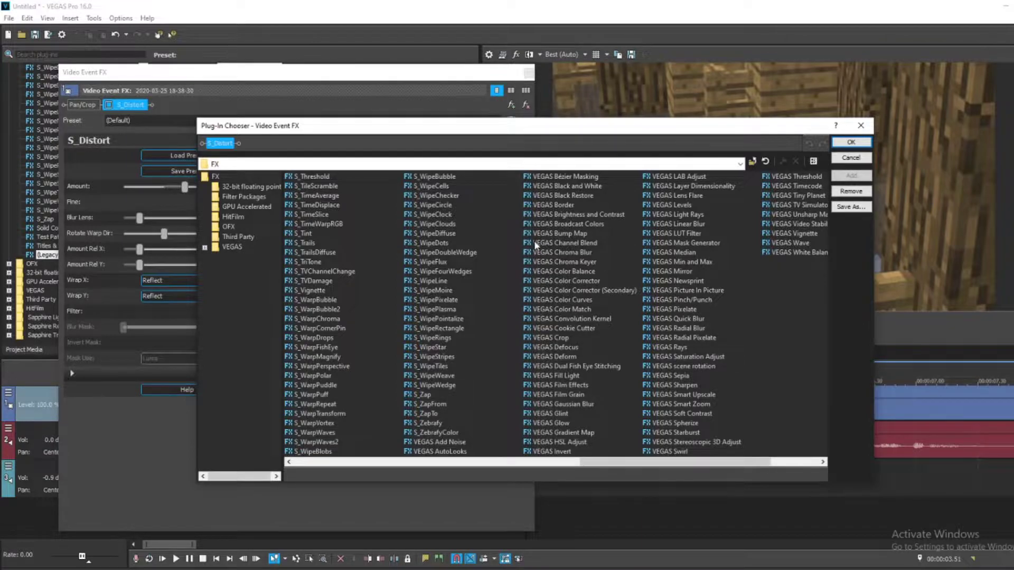
{"action": "scroll", "coordinate": [752, 221], "scroll_direction": "down", "scroll_amount": 1}
{"action": "scroll", "coordinate": [610, 207], "scroll_direction": "up", "scroll_amount": 2}
{"action": "scroll", "coordinate": [611, 207], "scroll_direction": "up", "scroll_amount": 4}
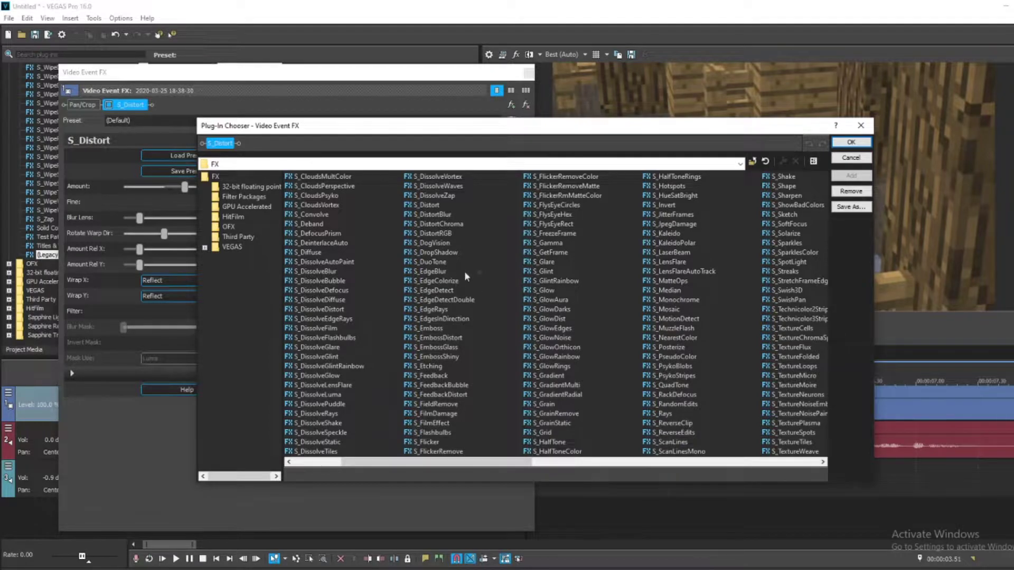
{"action": "scroll", "coordinate": [575, 232], "scroll_direction": "up", "scroll_amount": 1}
{"action": "scroll", "coordinate": [602, 235], "scroll_direction": "down", "scroll_amount": 3}
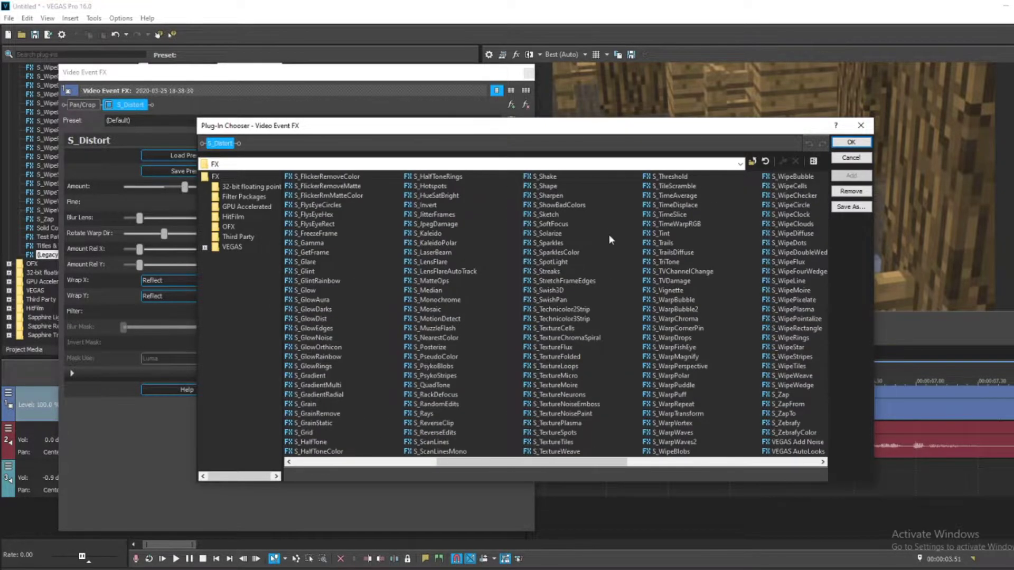
{"action": "left_click", "coordinate": [548, 176]}
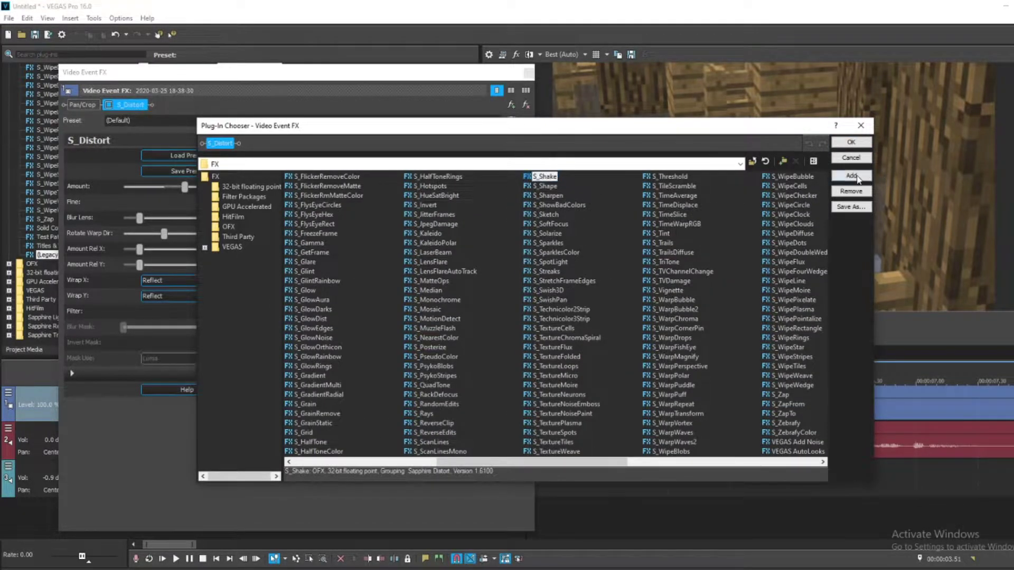
{"action": "left_click", "coordinate": [852, 175]}
Step: Set S_Shake Amplitude to 5 and Frequency to 30, with Amplitude animated
{"action": "left_click", "coordinate": [853, 142]}
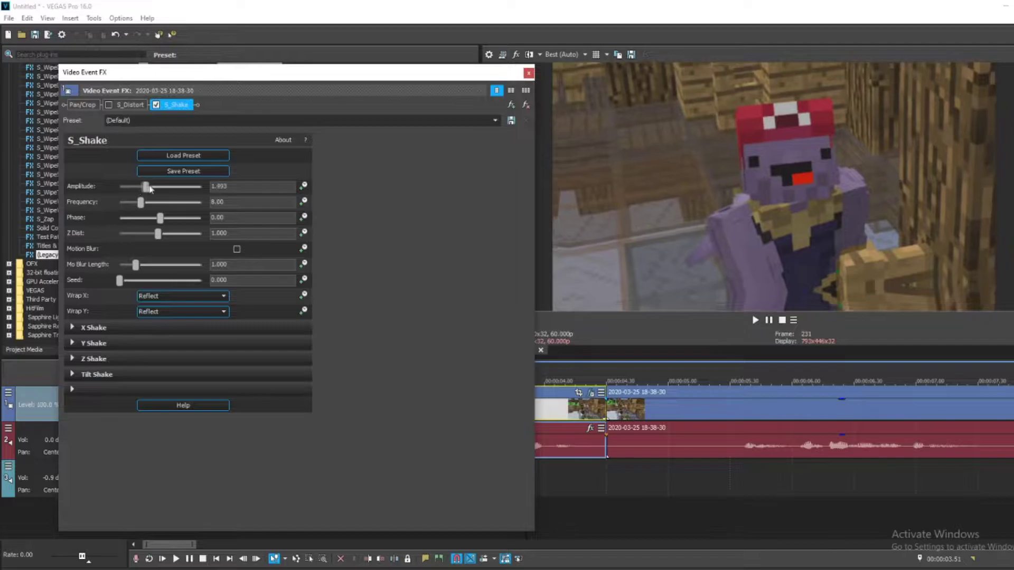
{"action": "left_click_drag", "start_coordinate": [136, 187], "coordinate": [213, 188]}
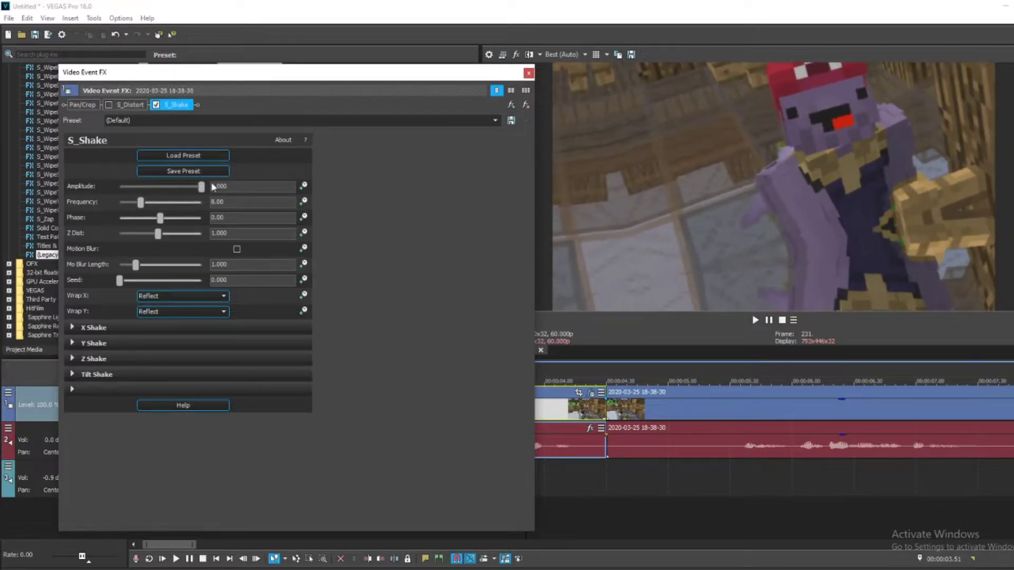
{"action": "left_click_drag", "start_coordinate": [152, 205], "coordinate": [219, 209]}
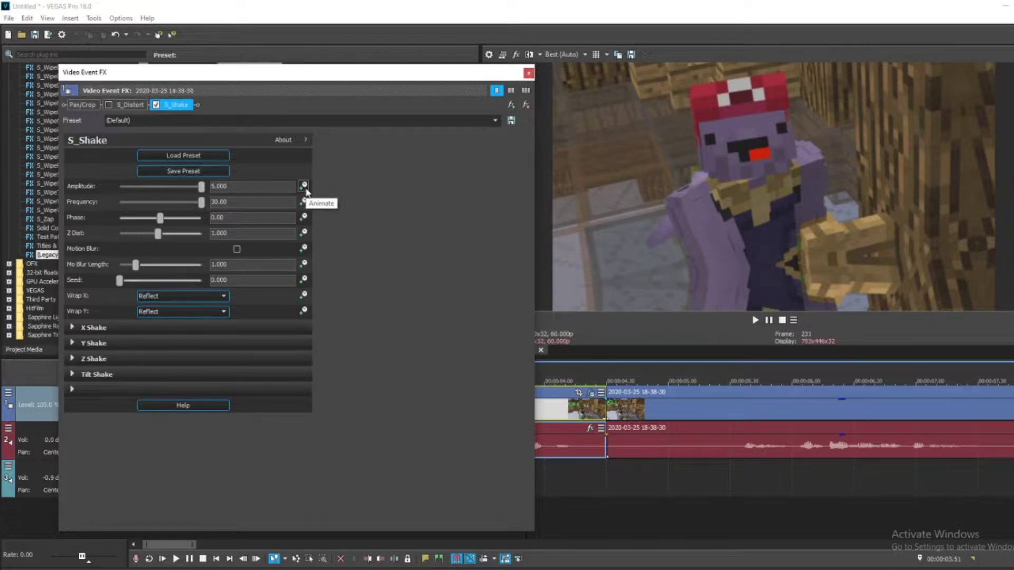
{"action": "left_click", "coordinate": [304, 186]}
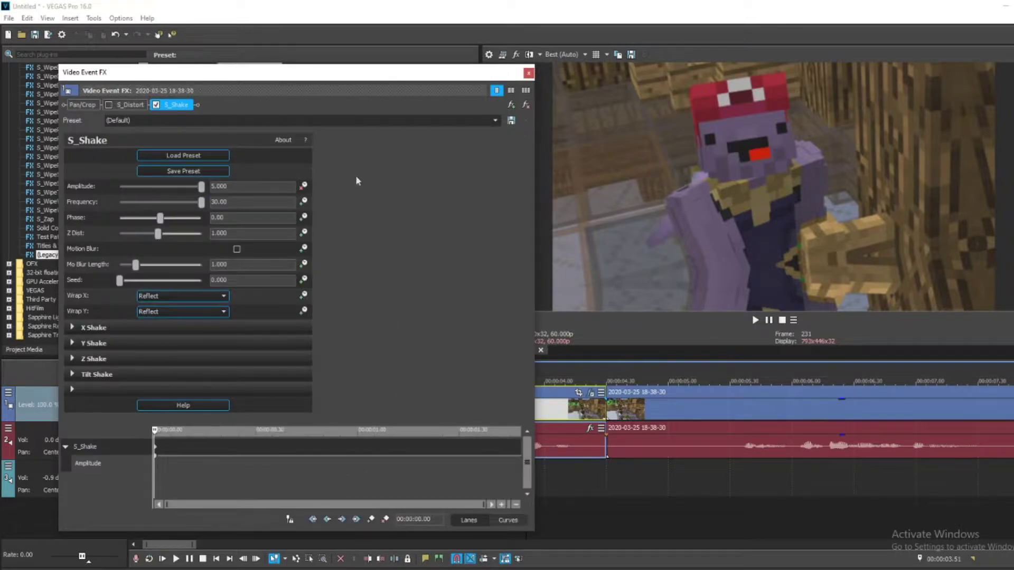
Step: At the clip's end, keyframe Amplitude to 0 and Frequency down to about 5
{"action": "left_click", "coordinate": [522, 463]}
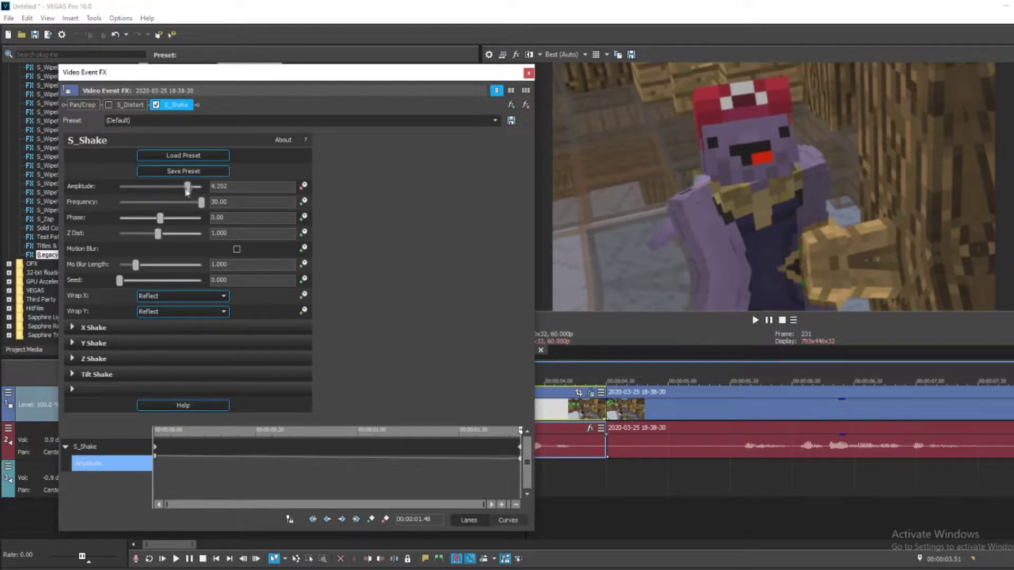
{"action": "left_click_drag", "start_coordinate": [201, 187], "coordinate": [113, 189]}
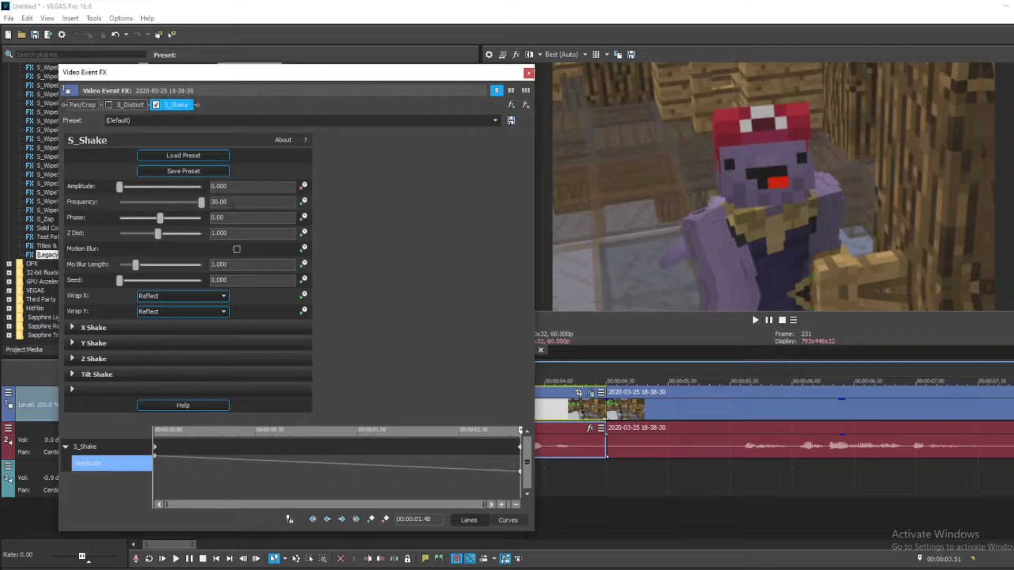
{"action": "left_click", "coordinate": [305, 203]}
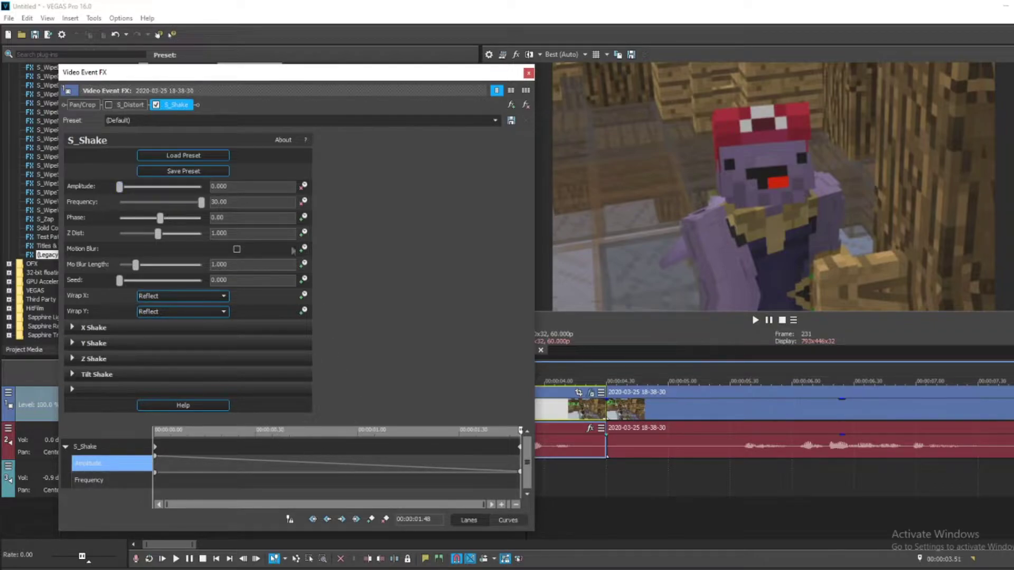
{"action": "left_click_drag", "start_coordinate": [201, 202], "coordinate": [83, 207]}
Step: Close the S_Shake settings and preview the edit from the title card's end
{"action": "left_click", "coordinate": [528, 72]}
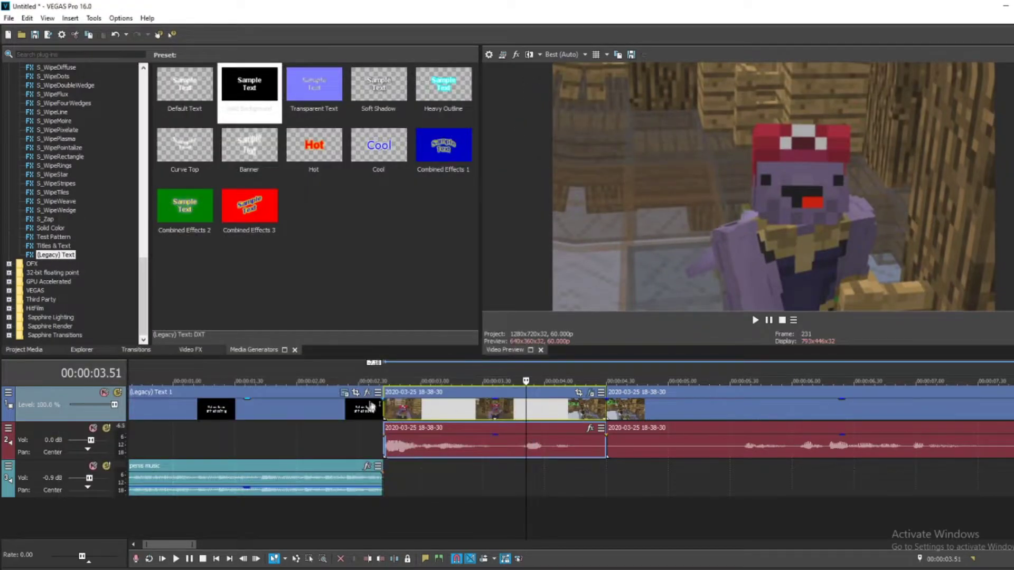
{"action": "left_click", "coordinate": [372, 407]}
{"action": "left_click", "coordinate": [755, 320]}
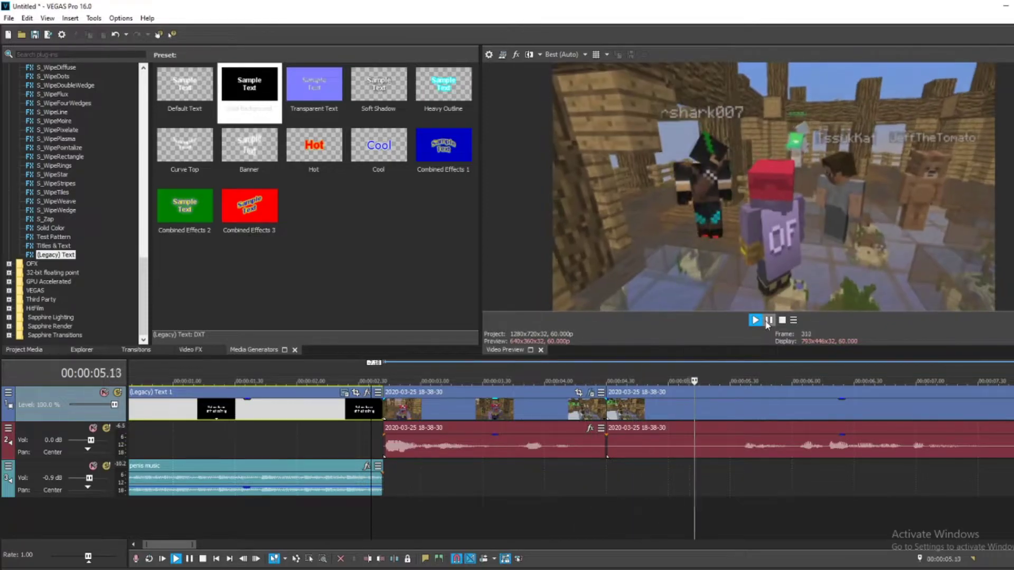
{"action": "left_click", "coordinate": [768, 321]}
{"action": "scroll", "coordinate": [825, 427], "scroll_direction": "right", "scroll_amount": 3}
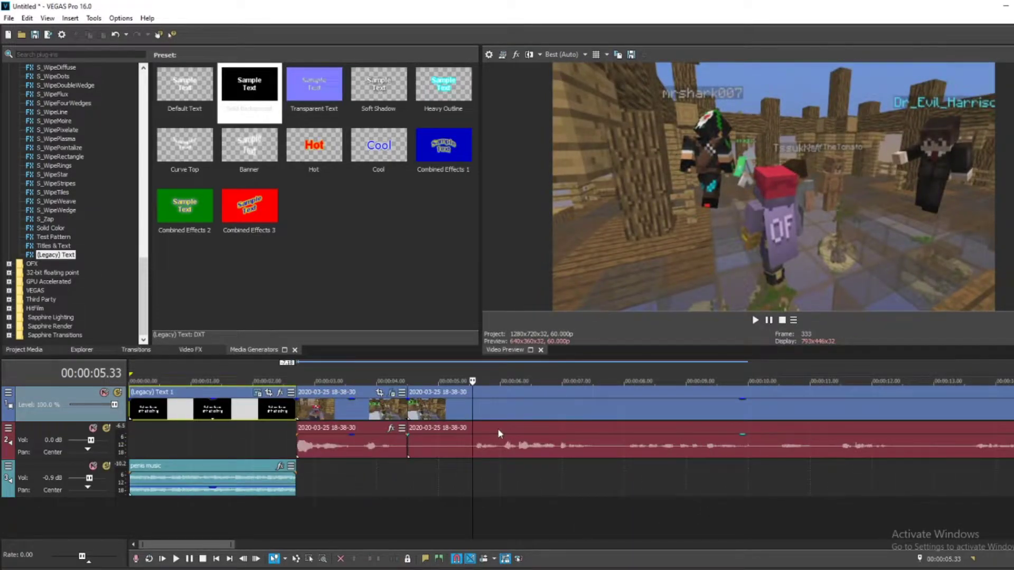
{"action": "scroll", "coordinate": [544, 426], "scroll_direction": "right", "scroll_amount": 2}
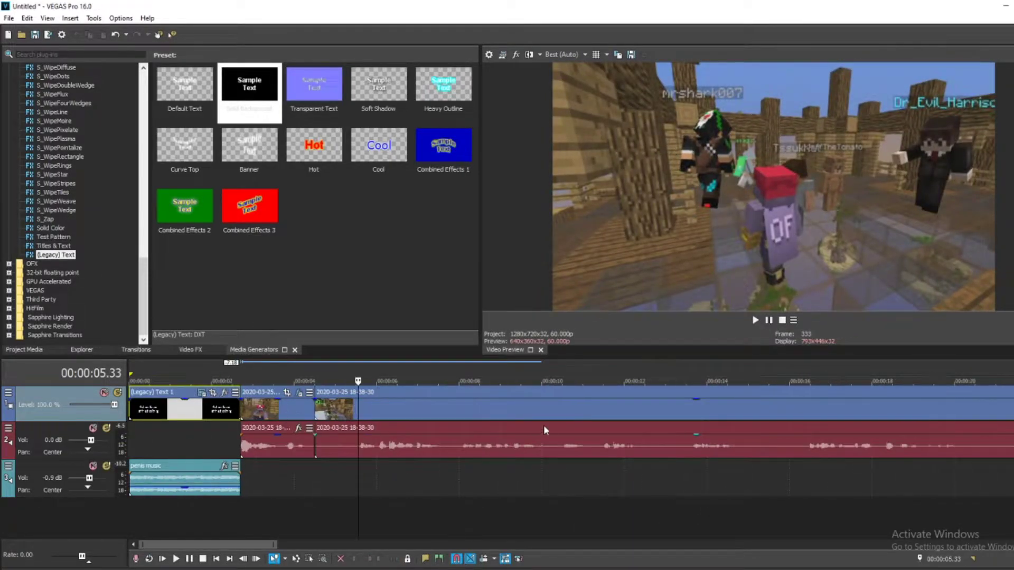
Step: Shift the second gameplay clip slightly later, select the gameplay audio, and replay
{"action": "left_click", "coordinate": [592, 411]}
{"action": "mouse_move", "coordinate": [457, 409]}
{"action": "left_mouse_down"}
{"action": "mouse_move", "coordinate": [502, 408]}
{"action": "mouse_move", "coordinate": [399, 427]}
{"action": "left_mouse_up"}
{"action": "left_click", "coordinate": [311, 453]}
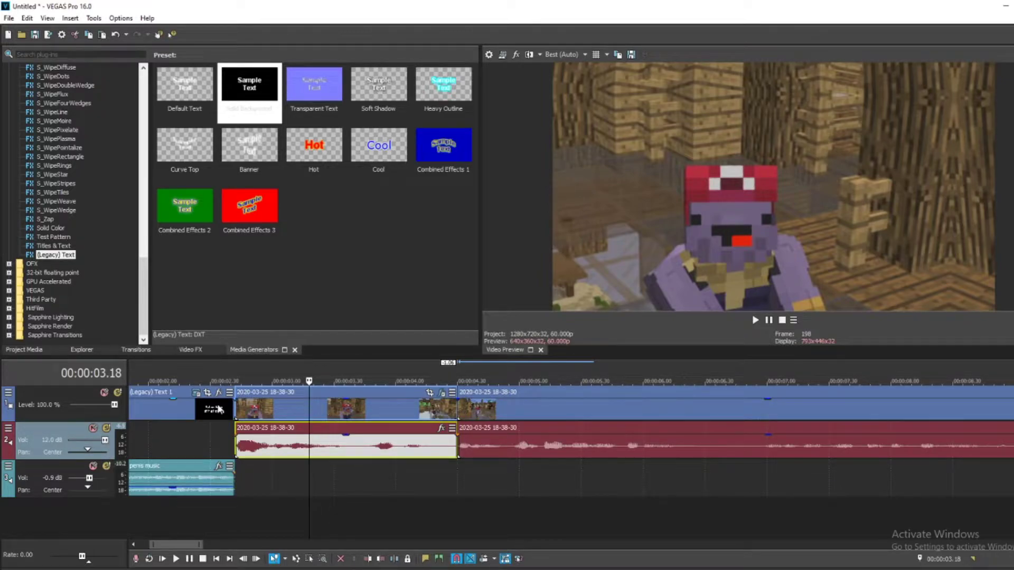
{"action": "left_click", "coordinate": [218, 409]}
{"action": "left_click", "coordinate": [756, 320]}
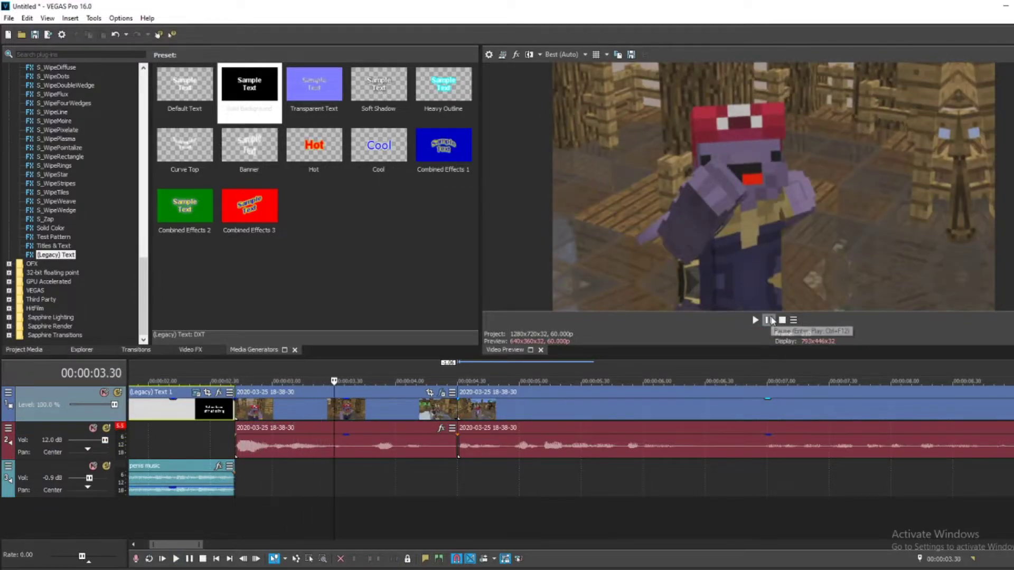
{"action": "scroll", "coordinate": [349, 454], "scroll_direction": "down", "scroll_amount": 3}
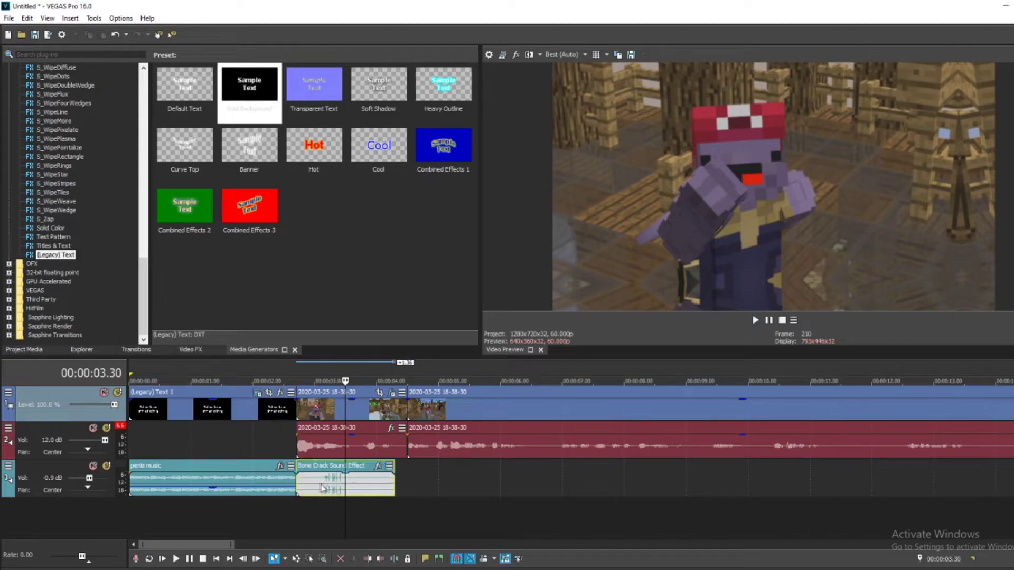
Step: Place the Bone Crack sound on track 3, trimming its silent head and its end
{"action": "left_click", "coordinate": [323, 487]}
{"action": "scroll", "coordinate": [451, 477], "scroll_direction": "up", "scroll_amount": 3}
{"action": "key", "text": "s"}
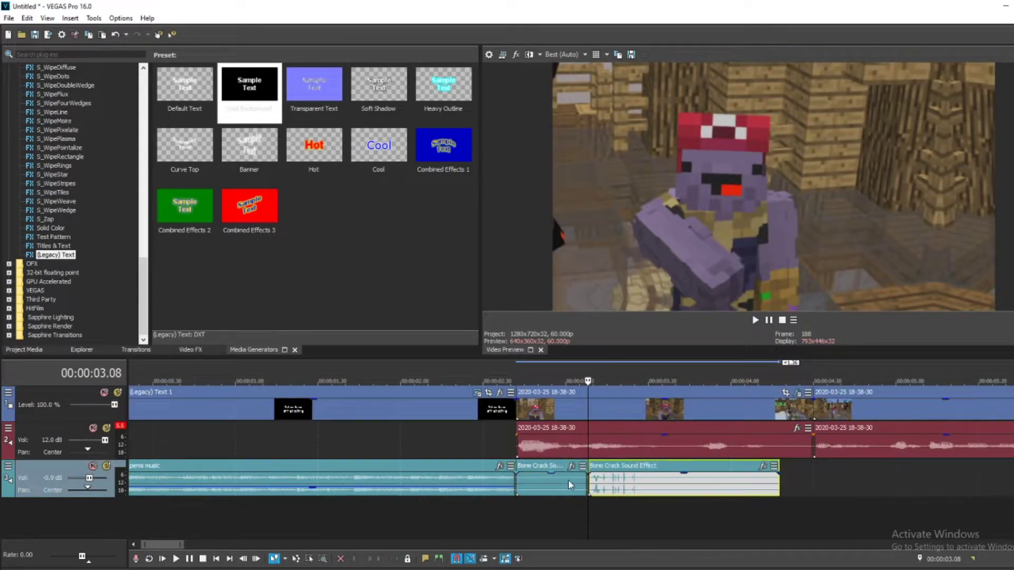
{"action": "left_click", "coordinate": [568, 481]}
{"action": "key", "text": "Delete"}
{"action": "left_click_drag", "start_coordinate": [643, 481], "coordinate": [566, 480]}
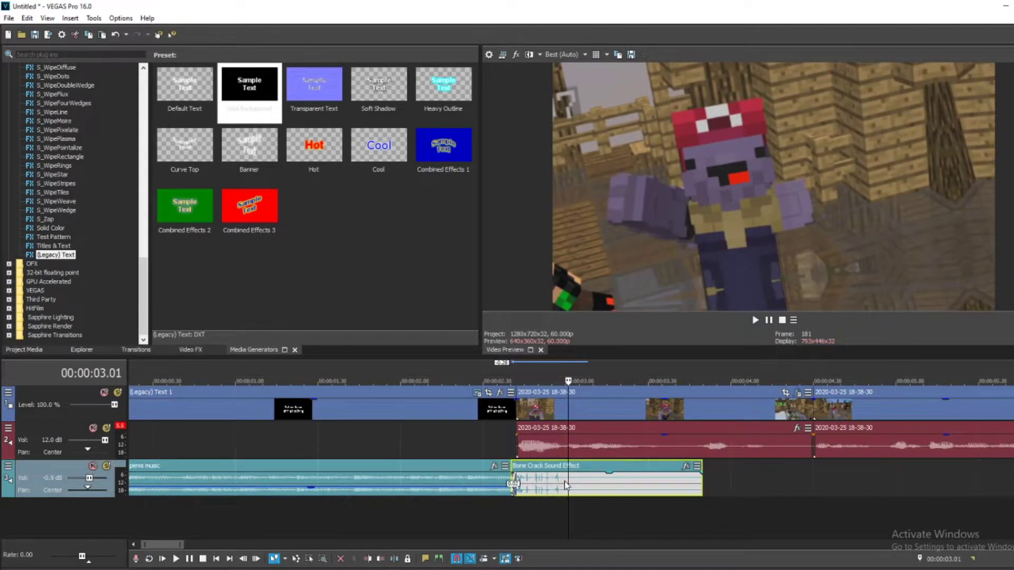
{"action": "key", "text": "s"}
{"action": "key", "text": "Delete"}
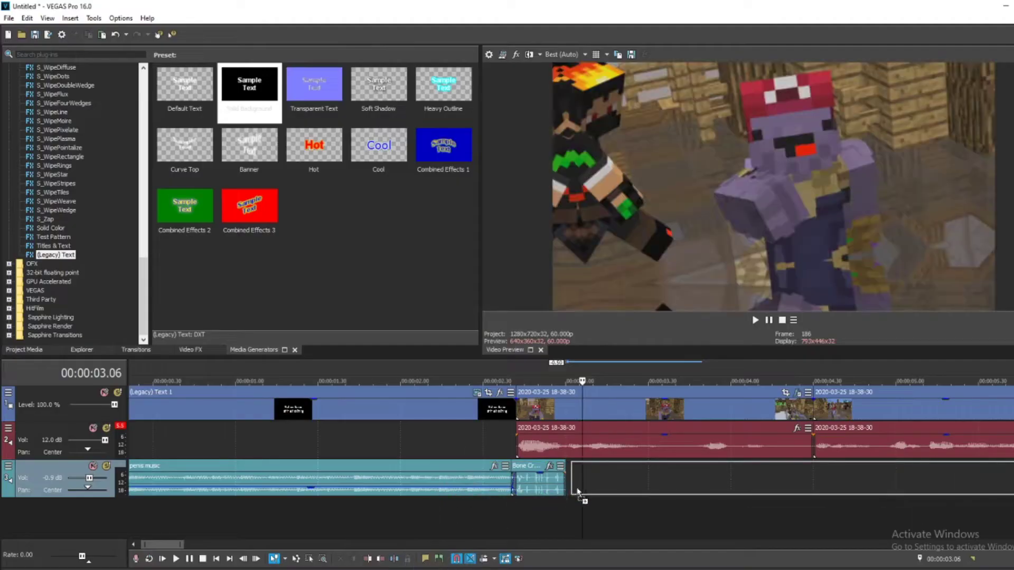
Step: Add Skeppy Explosion right after the bone crack, remove its start, and play back
{"action": "left_click_drag", "start_coordinate": [578, 491], "coordinate": [576, 491]}
{"action": "left_click", "coordinate": [621, 480]}
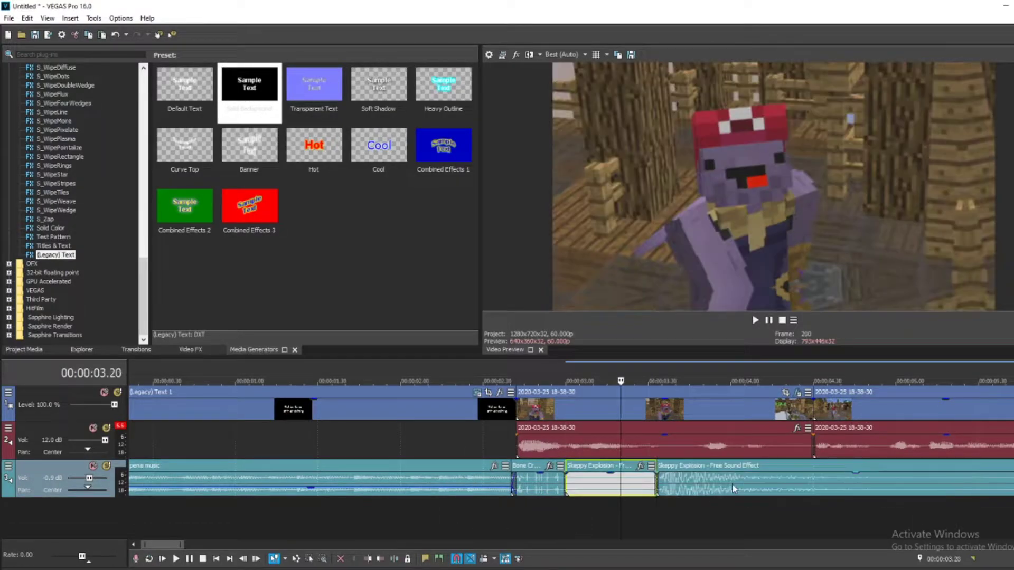
{"action": "key", "text": "Delete"}
{"action": "left_click_drag", "start_coordinate": [734, 489], "coordinate": [641, 489]}
{"action": "left_click", "coordinate": [442, 487]}
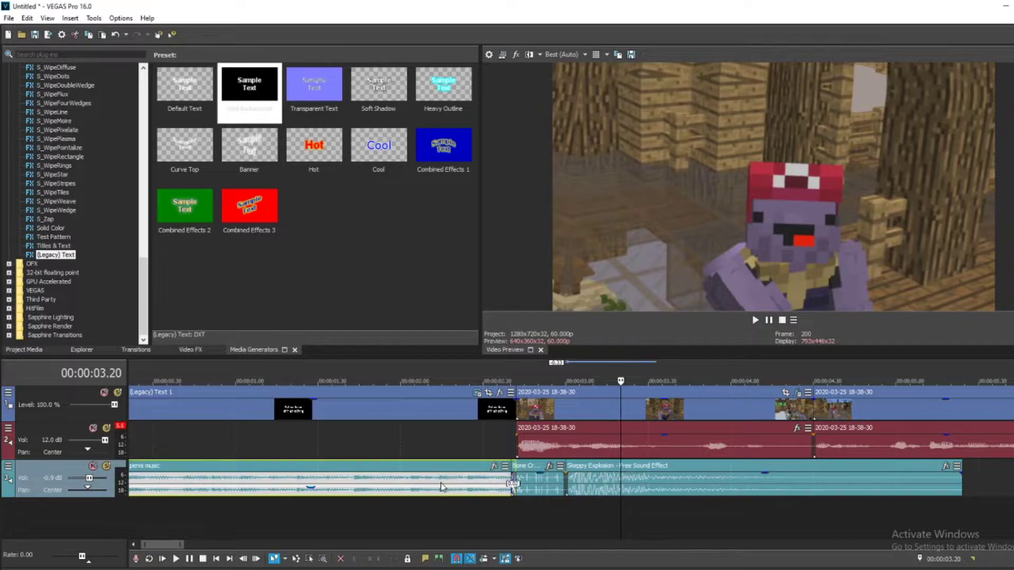
{"action": "left_click", "coordinate": [755, 320]}
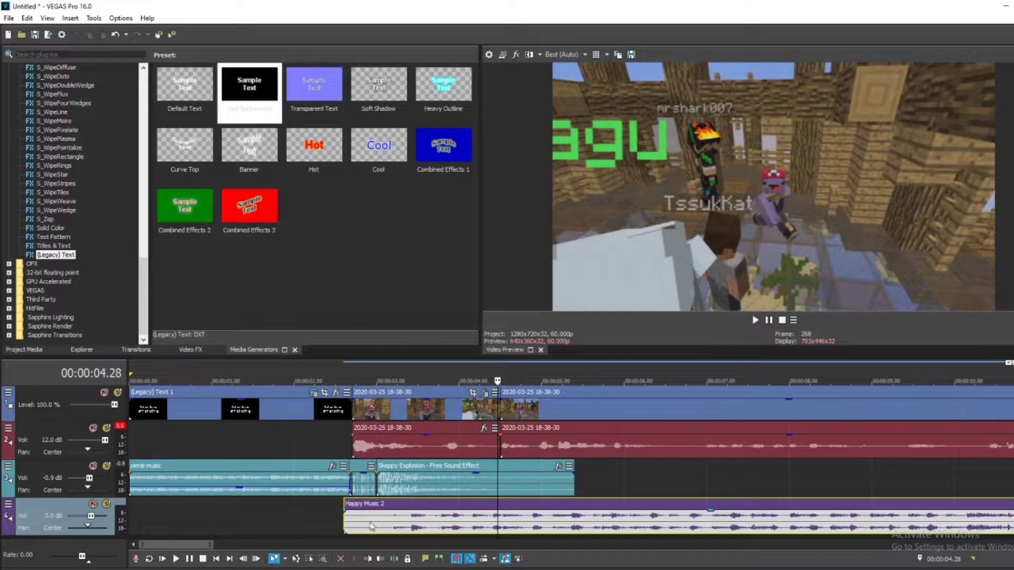
Step: Align Happy Music 2 with the gameplay's start, nudging it slightly earlier, and preview
{"action": "left_click", "coordinate": [392, 523]}
{"action": "key", "text": "space"}
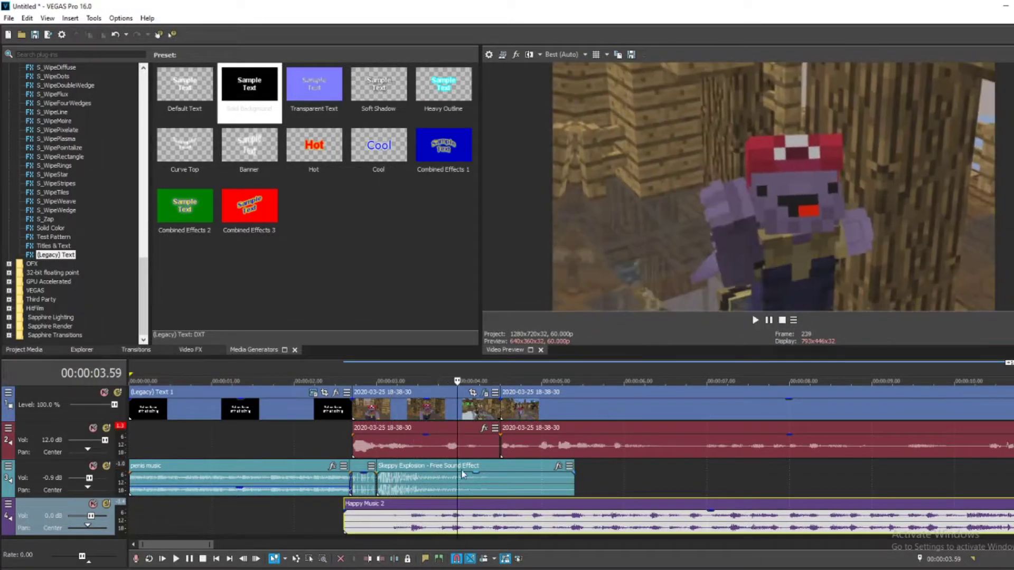
{"action": "left_click_drag", "start_coordinate": [368, 524], "coordinate": [373, 526]}
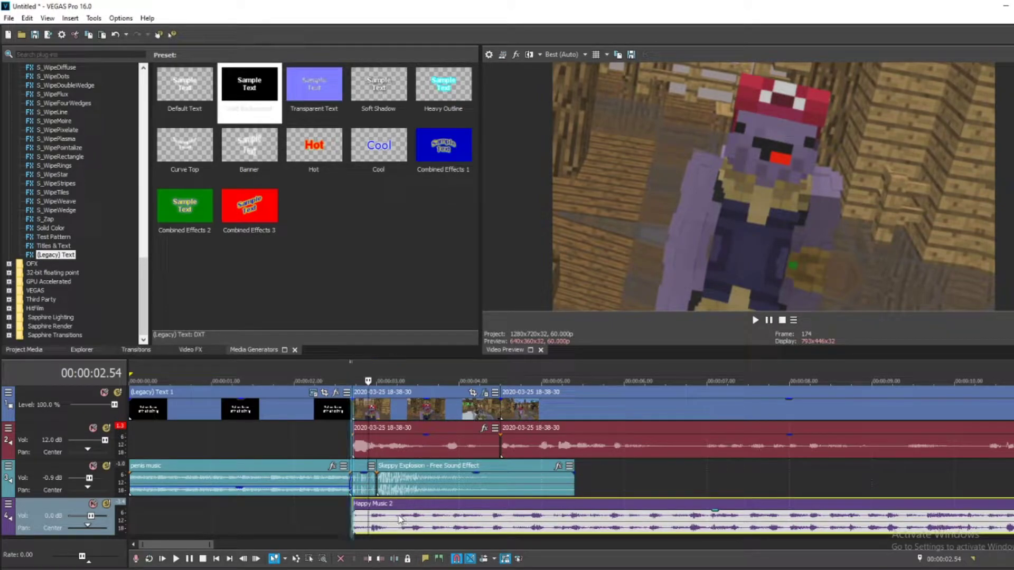
{"action": "left_click_drag", "start_coordinate": [401, 520], "coordinate": [399, 535]}
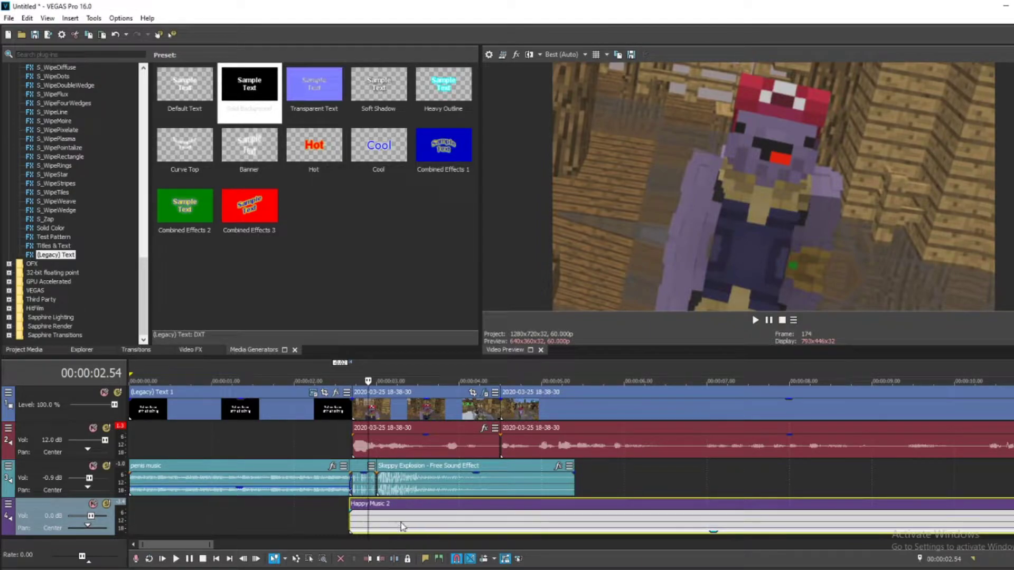
{"action": "left_click", "coordinate": [770, 324]}
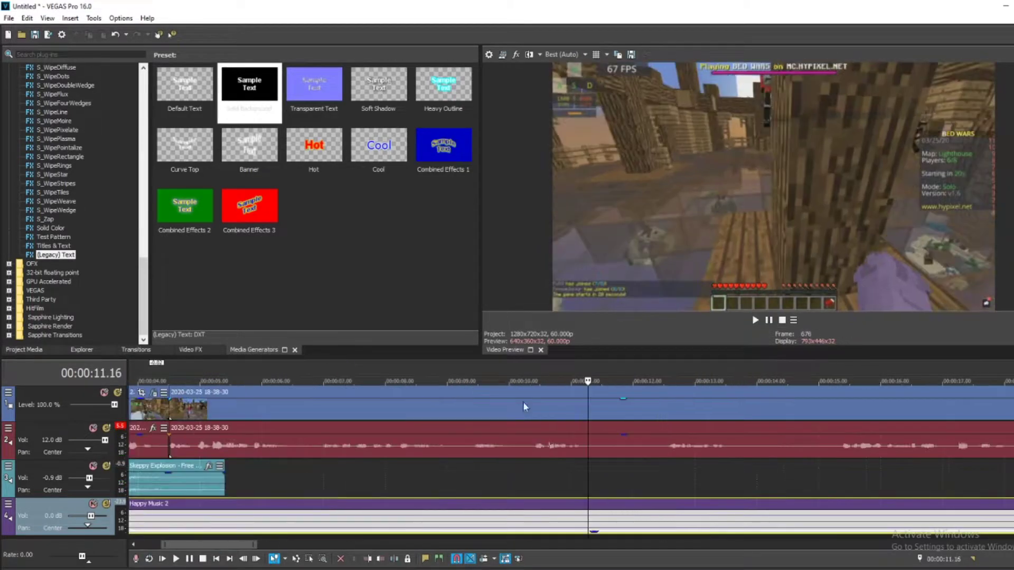
Step: Split the gameplay clip at 00:00:11.10
{"action": "left_click", "coordinate": [583, 429]}
{"action": "scroll", "coordinate": [575, 417], "scroll_direction": "up", "scroll_amount": 3}
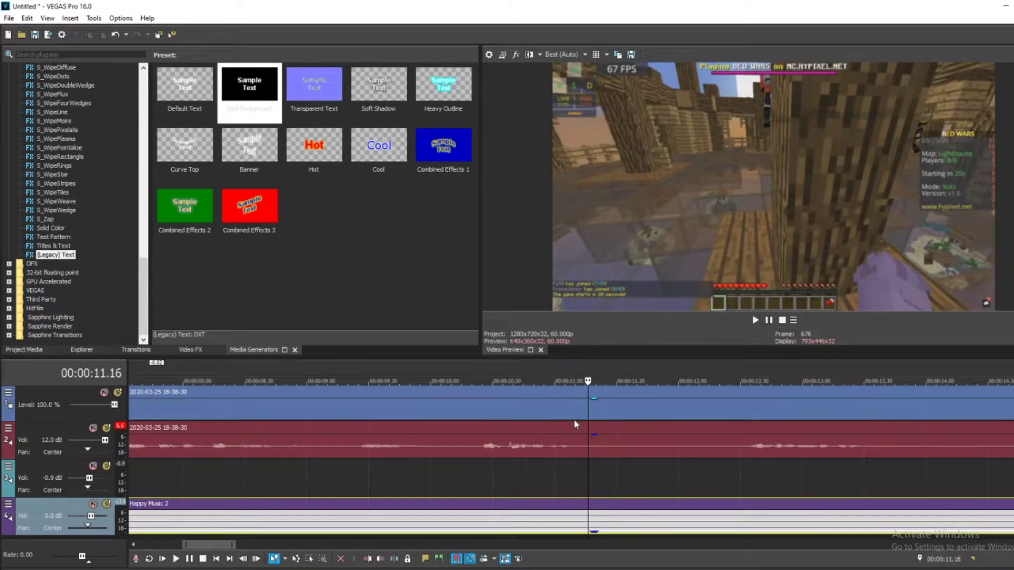
{"action": "key", "text": "s"}
{"action": "scroll", "coordinate": [670, 413], "scroll_direction": "down", "scroll_amount": 1}
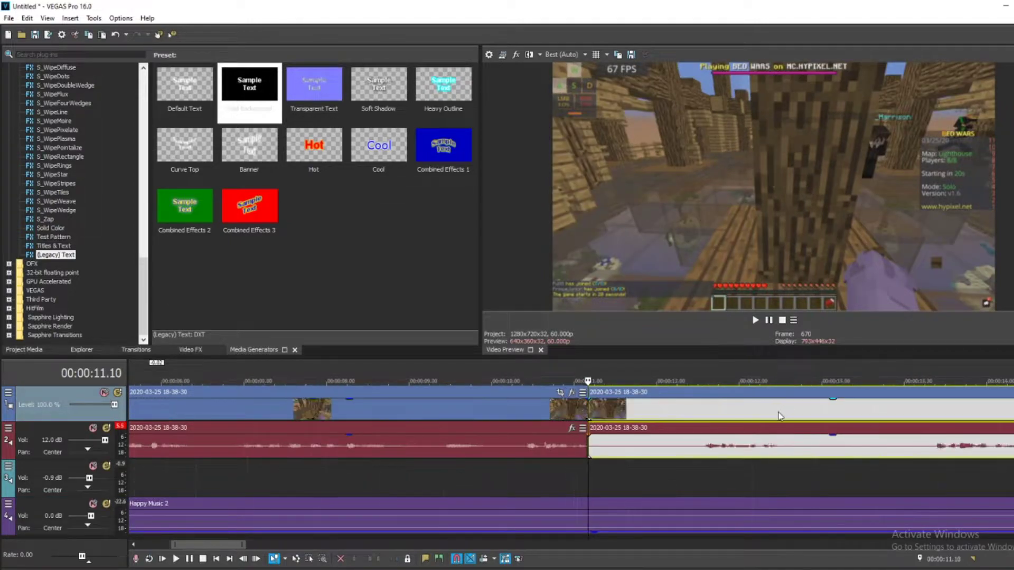
{"action": "scroll", "coordinate": [670, 413], "scroll_direction": "down", "scroll_amount": 1}
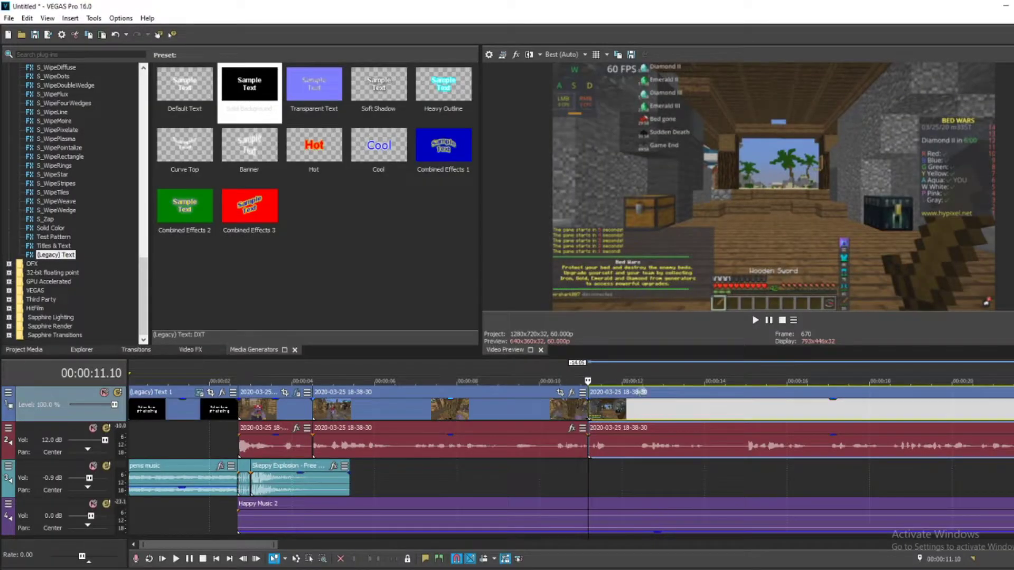
Step: Split the gameplay at 14.07 and 12.21, then open Event Pan/Crop for the new piece
{"action": "key", "text": "space"}
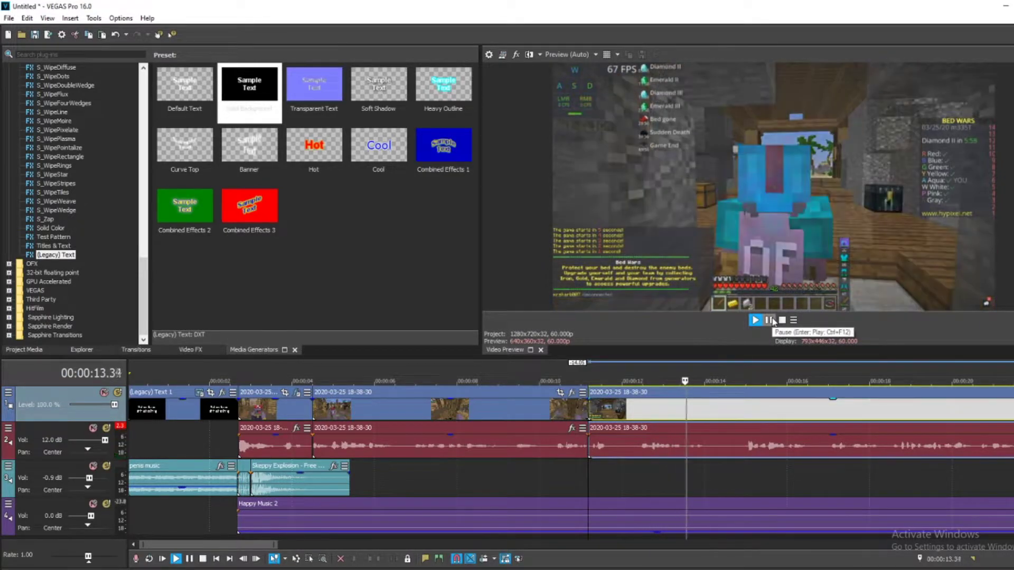
{"action": "key", "text": "space"}
{"action": "key", "text": "s"}
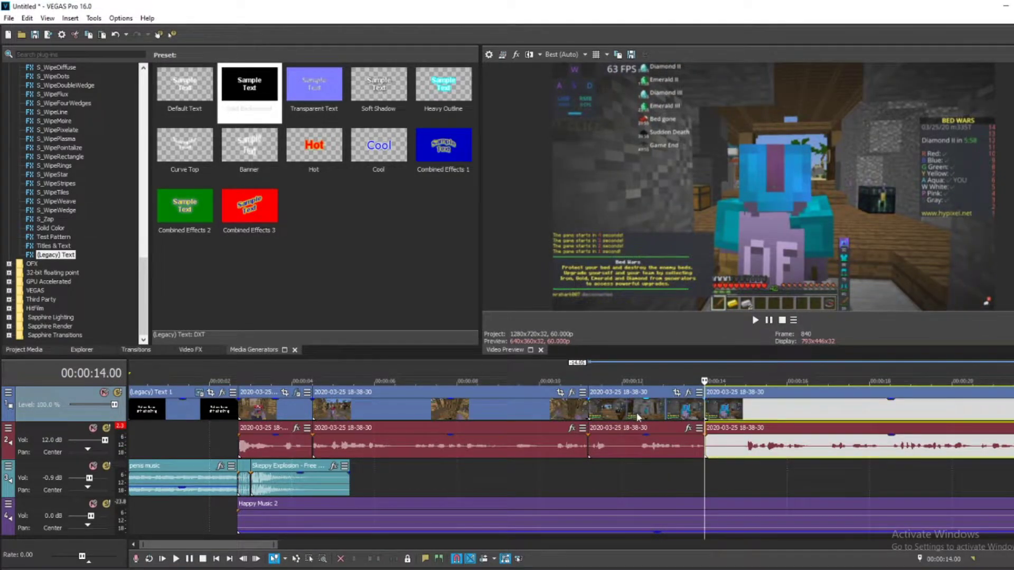
{"action": "left_click", "coordinate": [636, 415]}
{"action": "key", "text": "s"}
{"action": "left_click", "coordinate": [677, 392]}
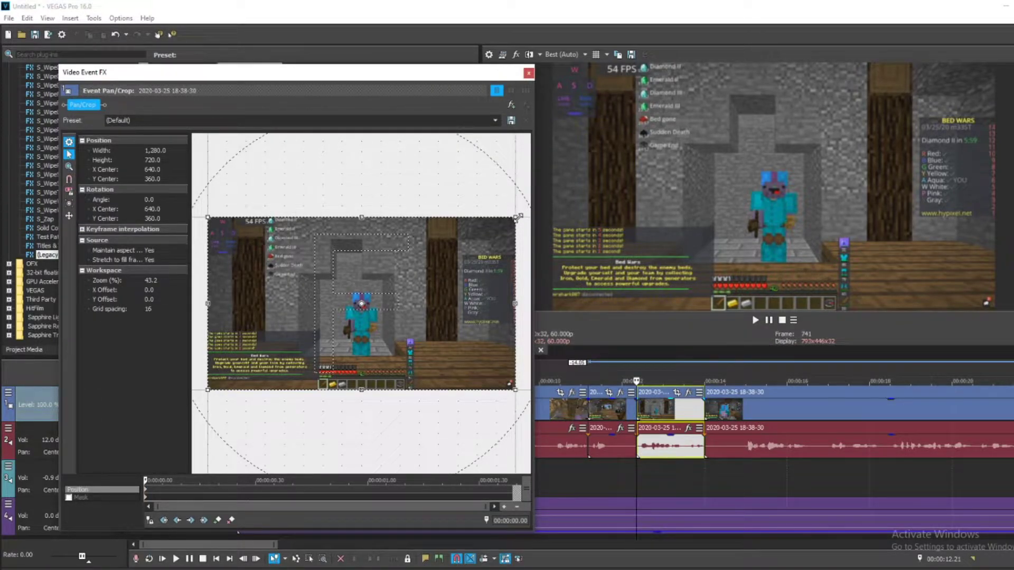
Step: Zoom the 12.21 gameplay piece onto a thin strip of the bottom-left disconnect chat line
{"action": "left_click_drag", "start_coordinate": [521, 217], "coordinate": [255, 351]}
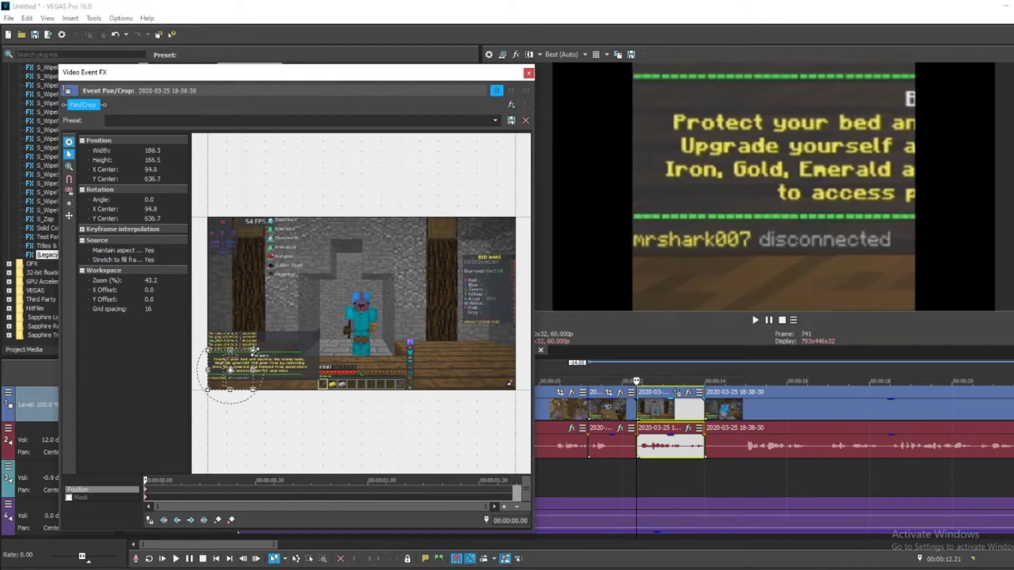
{"action": "left_click_drag", "start_coordinate": [256, 350], "coordinate": [252, 350]}
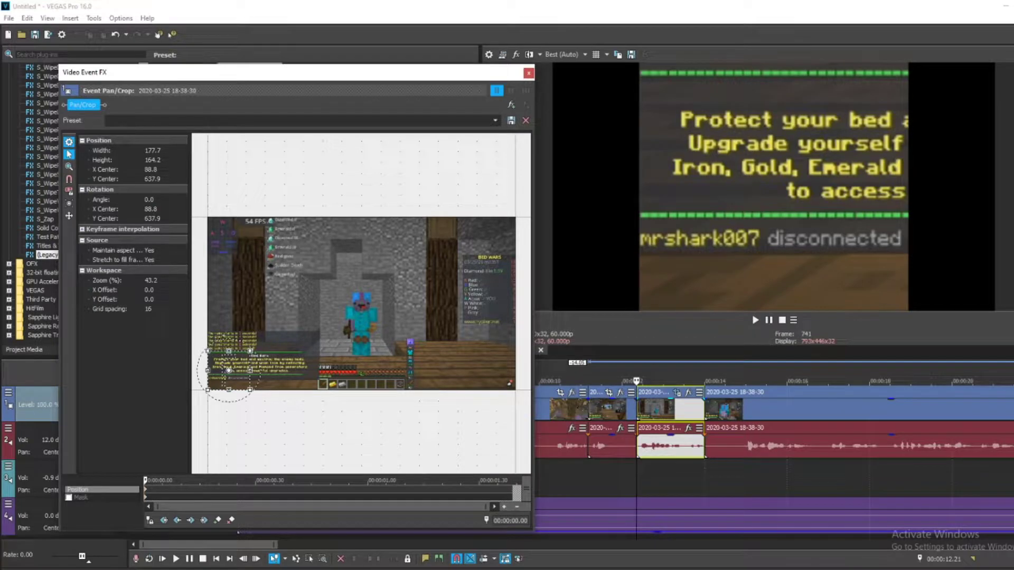
{"action": "left_click_drag", "start_coordinate": [229, 350], "coordinate": [229, 382]}
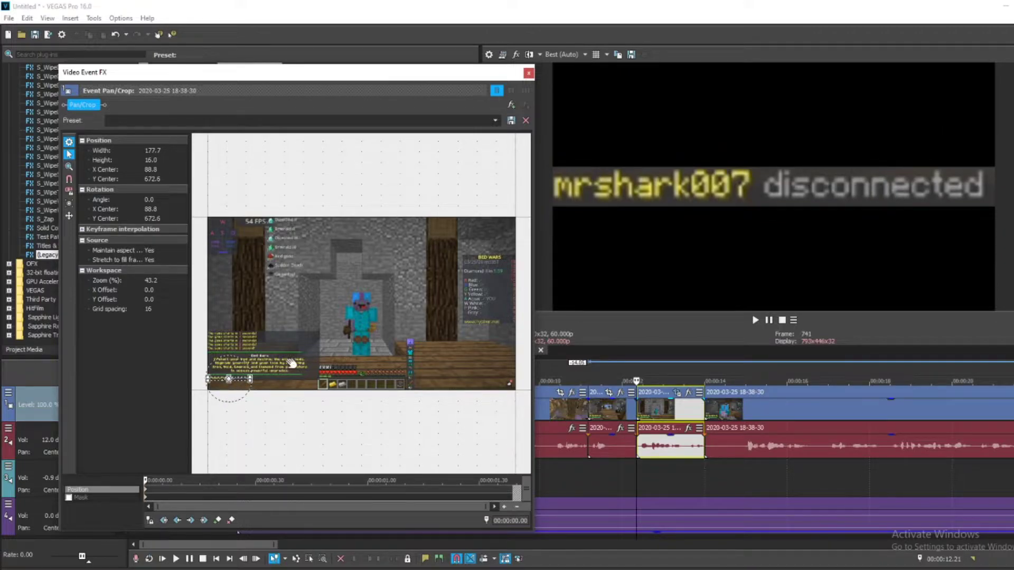
{"action": "left_click", "coordinate": [529, 73]}
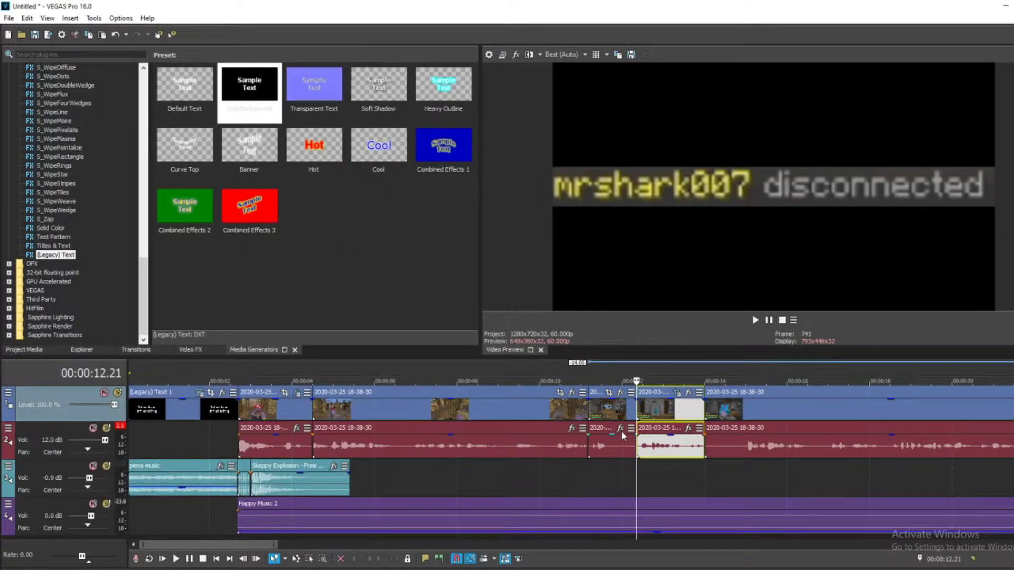
Step: Play back the footage and split the gameplay clip at 15.36
{"action": "left_click", "coordinate": [559, 425]}
{"action": "key", "text": "space"}
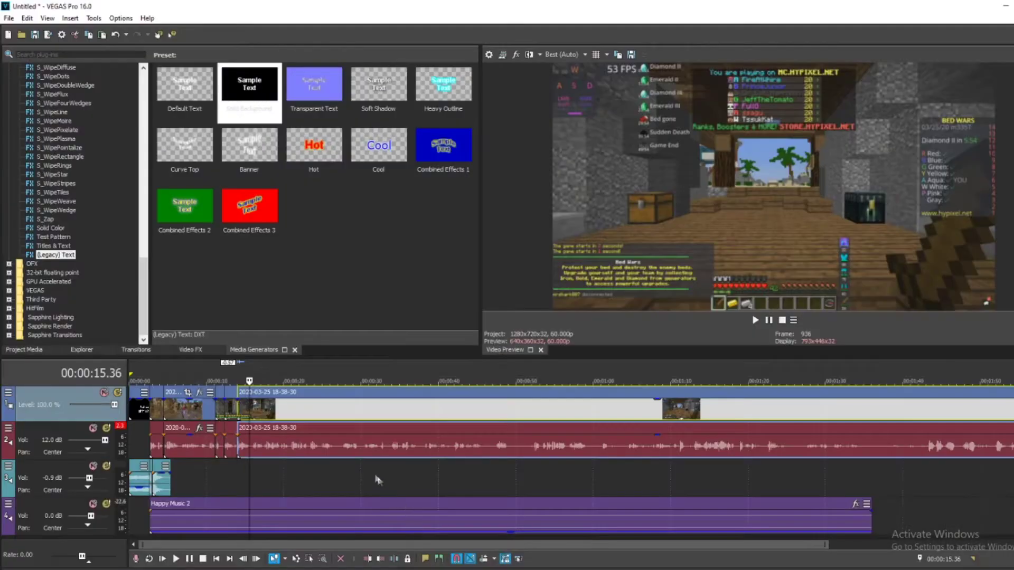
{"action": "scroll", "coordinate": [331, 423], "scroll_direction": "up", "scroll_amount": 1}
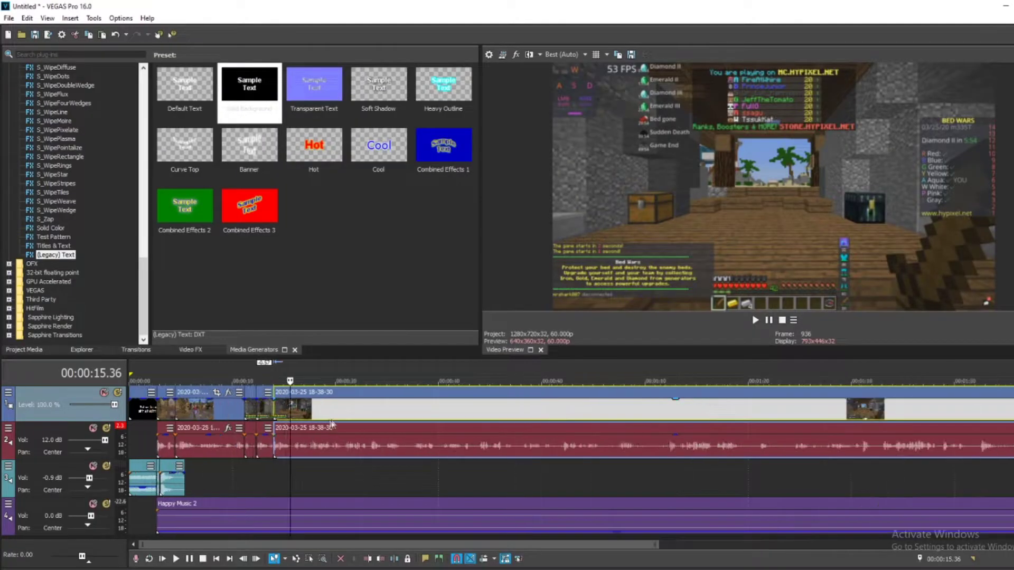
{"action": "scroll", "coordinate": [509, 426], "scroll_direction": "up", "scroll_amount": 5}
{"action": "key", "text": "s"}
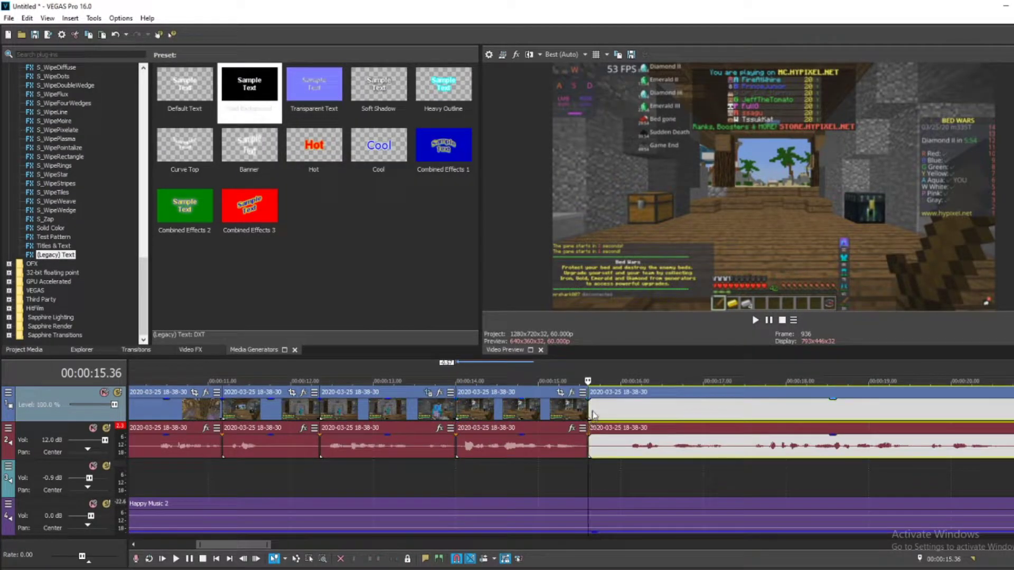
{"action": "scroll", "coordinate": [593, 414], "scroll_direction": "down", "scroll_amount": 2}
{"action": "scroll", "coordinate": [628, 404], "scroll_direction": "down", "scroll_amount": 3}
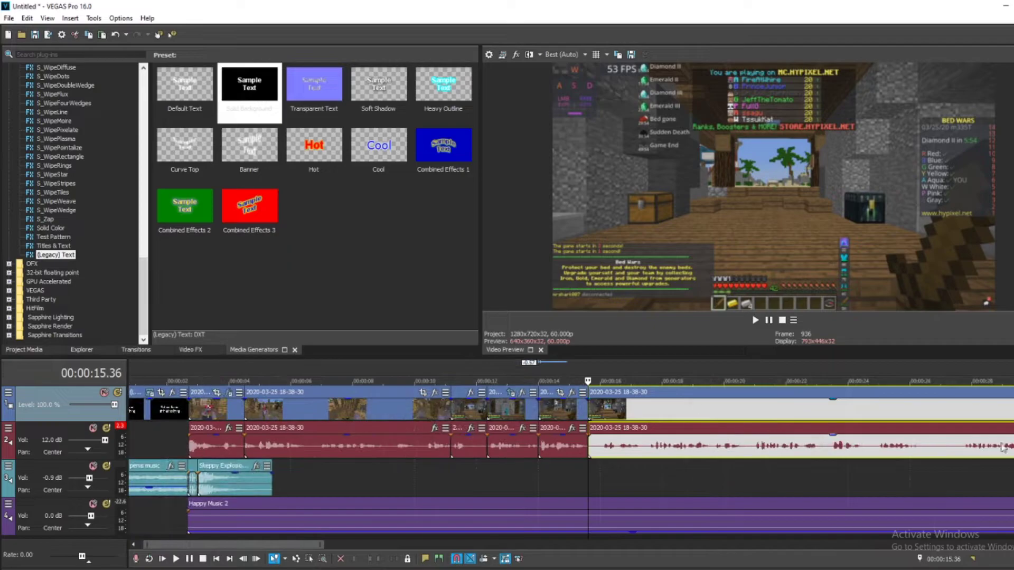
Step: Cut the gameplay at several more points around 16–17 s, including 17.03, then open the 15.10 piece's pan/crop
{"action": "left_click", "coordinate": [563, 414]}
{"action": "scroll", "coordinate": [581, 414], "scroll_direction": "up", "scroll_amount": 3}
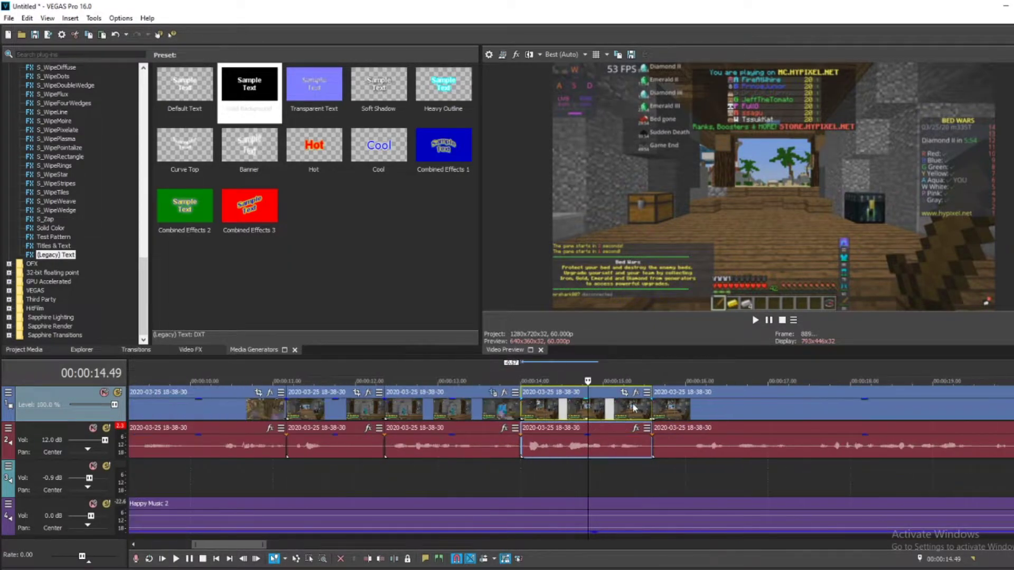
{"action": "left_click", "coordinate": [705, 415]}
{"action": "key", "text": "s"}
{"action": "left_click", "coordinate": [790, 415]}
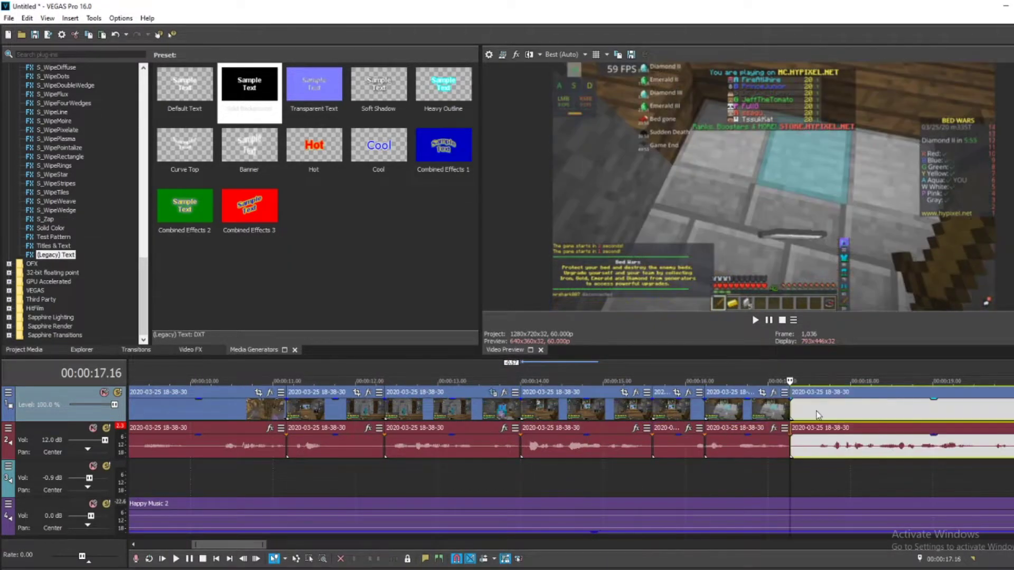
{"action": "key", "text": "s"}
{"action": "key", "text": "s"}
{"action": "left_click", "coordinate": [726, 414]}
{"action": "key", "text": "s"}
{"action": "key", "text": "s"}
{"action": "left_click", "coordinate": [765, 415]}
{"action": "key", "text": "s"}
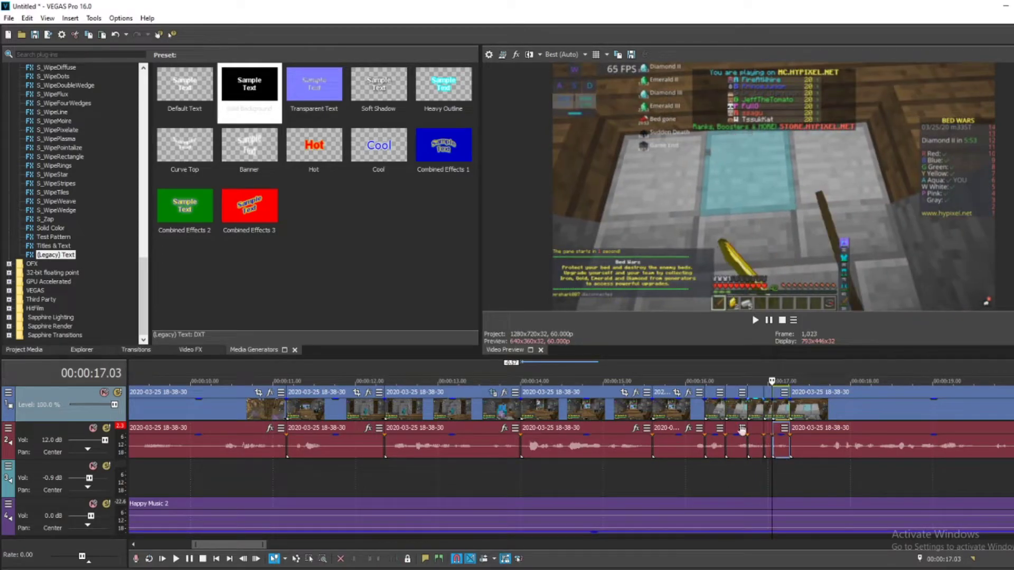
{"action": "left_click", "coordinate": [616, 415]}
{"action": "left_click", "coordinate": [625, 392]}
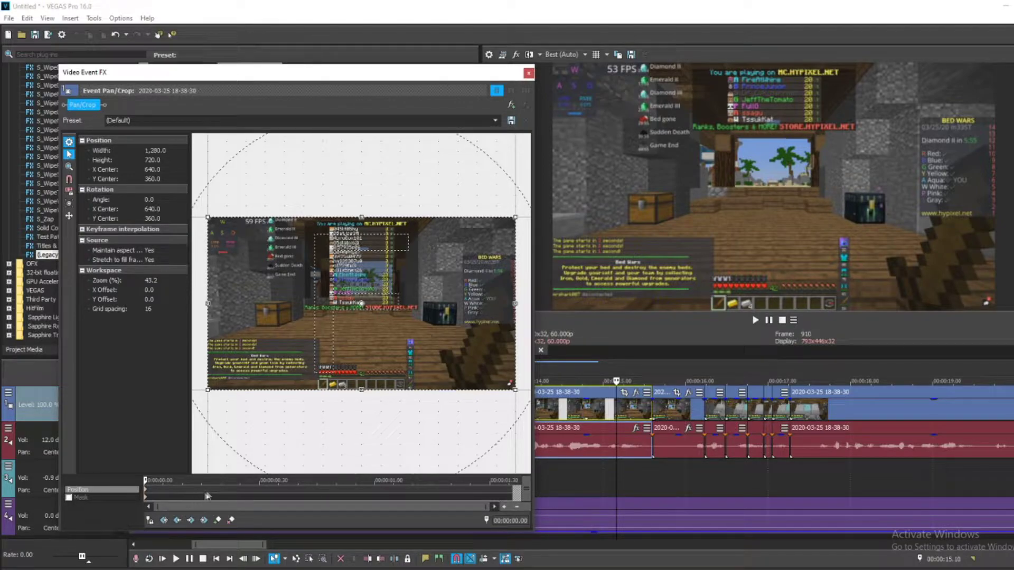
Step: Keyframe the crop frame shifting left-up at the start and down-right at 0.12 s
{"action": "scroll", "coordinate": [157, 490], "scroll_direction": "up", "scroll_amount": 1}
{"action": "scroll", "coordinate": [157, 490], "scroll_direction": "up", "scroll_amount": 1}
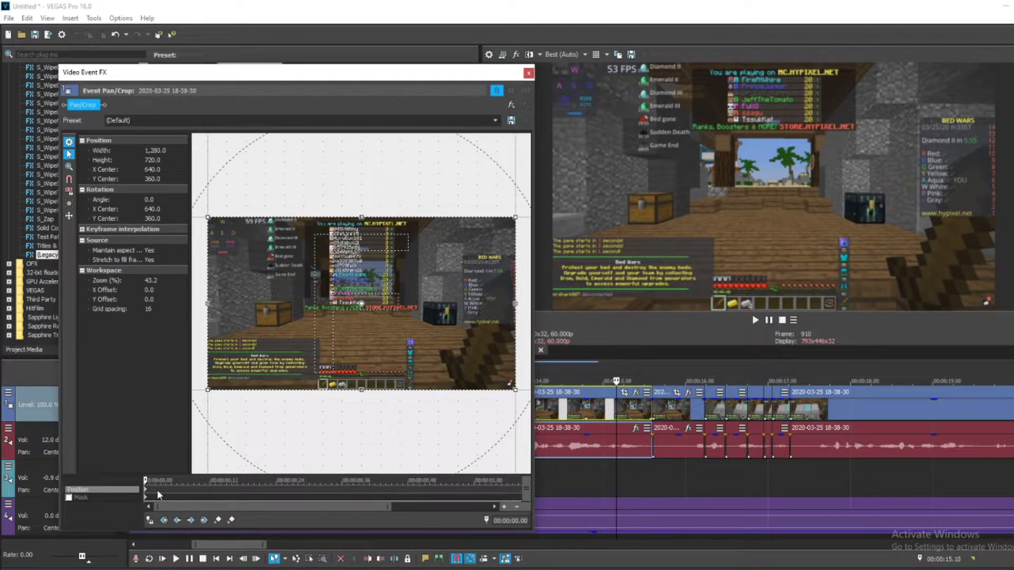
{"action": "scroll", "coordinate": [157, 490], "scroll_direction": "up", "scroll_amount": 1}
{"action": "scroll", "coordinate": [159, 489], "scroll_direction": "down", "scroll_amount": 1}
{"action": "scroll", "coordinate": [160, 489], "scroll_direction": "down", "scroll_amount": 1}
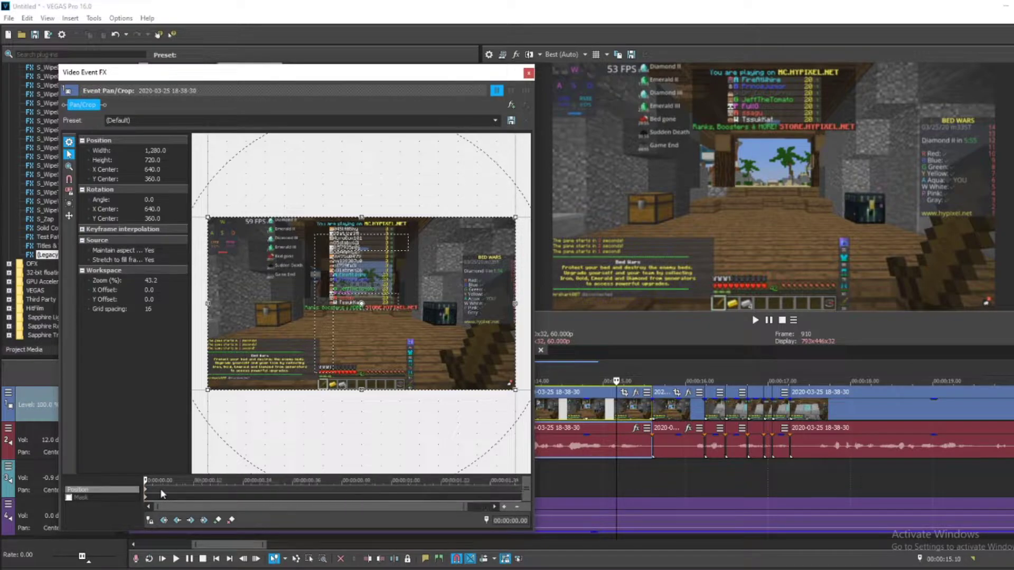
{"action": "scroll", "coordinate": [160, 489], "scroll_direction": "down", "scroll_amount": 1}
{"action": "scroll", "coordinate": [160, 489], "scroll_direction": "up", "scroll_amount": 2}
{"action": "scroll", "coordinate": [160, 489], "scroll_direction": "up", "scroll_amount": 1}
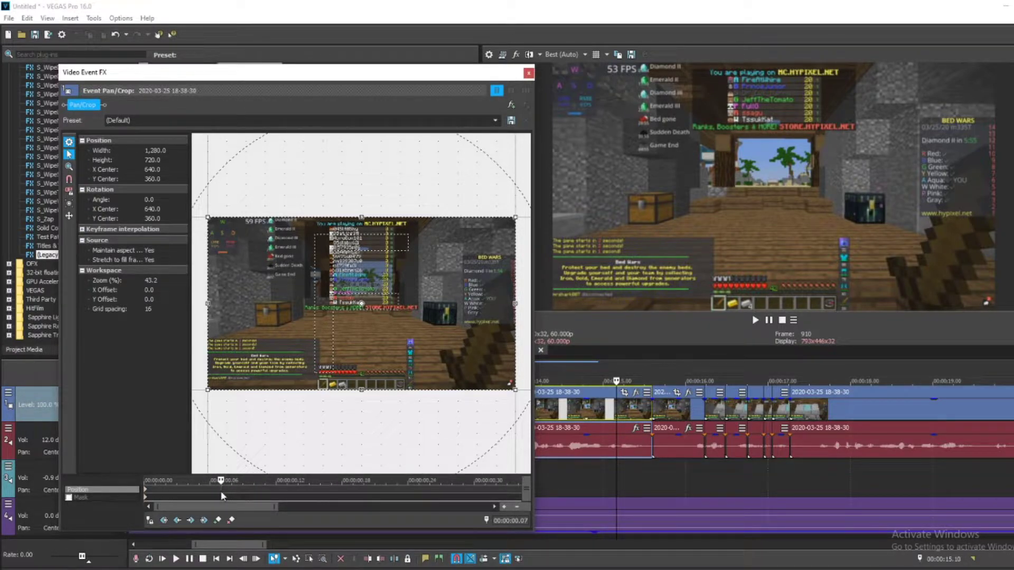
{"action": "left_click_drag", "start_coordinate": [311, 359], "coordinate": [265, 354]}
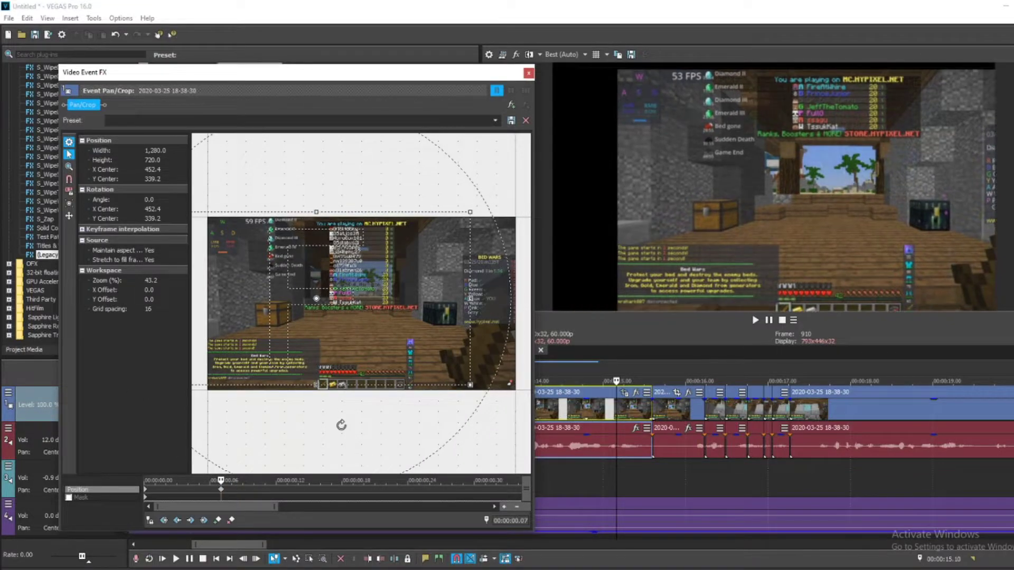
{"action": "left_click", "coordinate": [275, 481]}
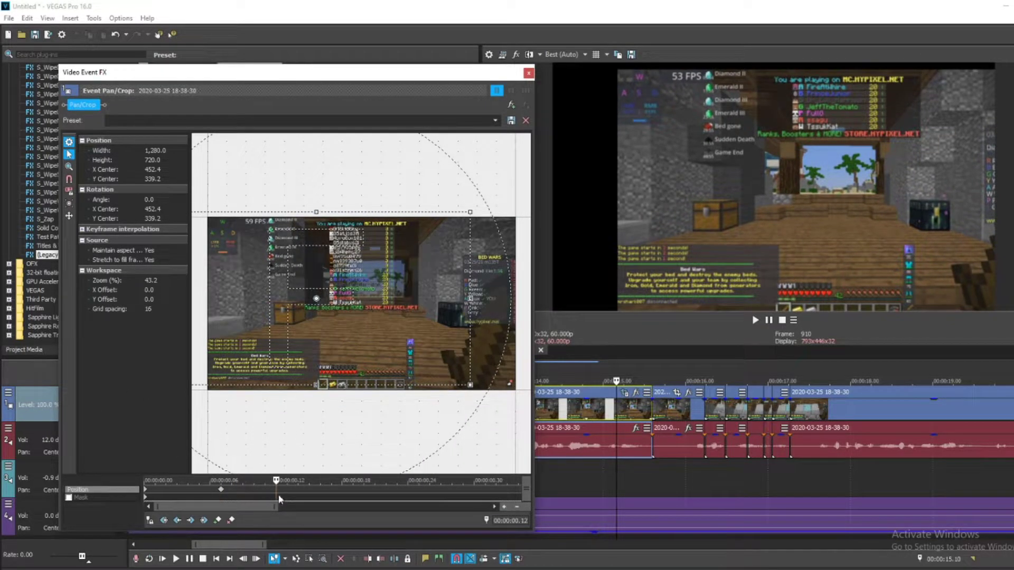
{"action": "left_click_drag", "start_coordinate": [306, 354], "coordinate": [403, 424]}
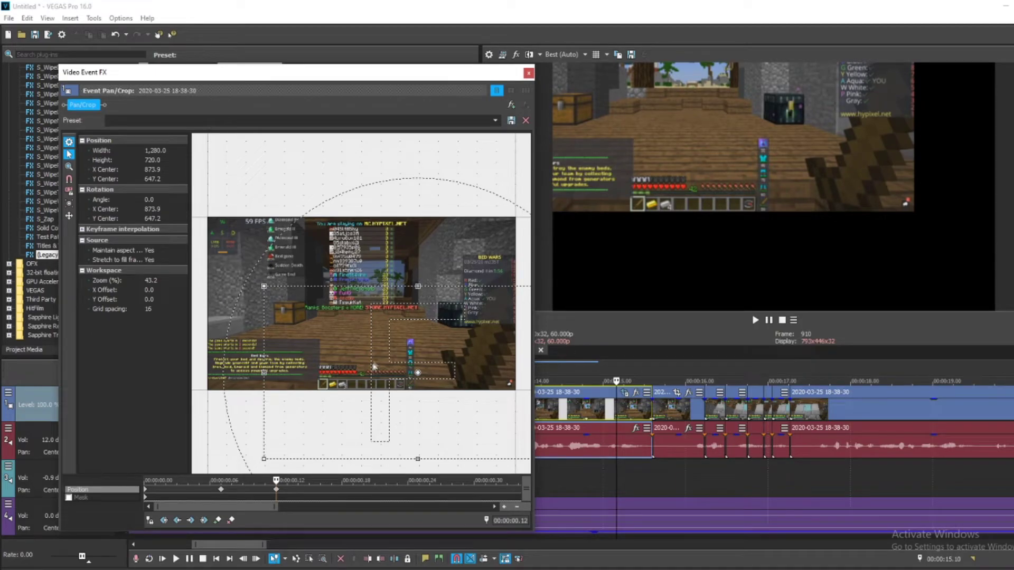
Step: Add tilting shifts and rotations at 0.18, 0.24 and 0.30 s, then close pan/crop
{"action": "left_click_drag", "start_coordinate": [374, 366], "coordinate": [327, 306]}
{"action": "left_click_drag", "start_coordinate": [384, 175], "coordinate": [453, 494]}
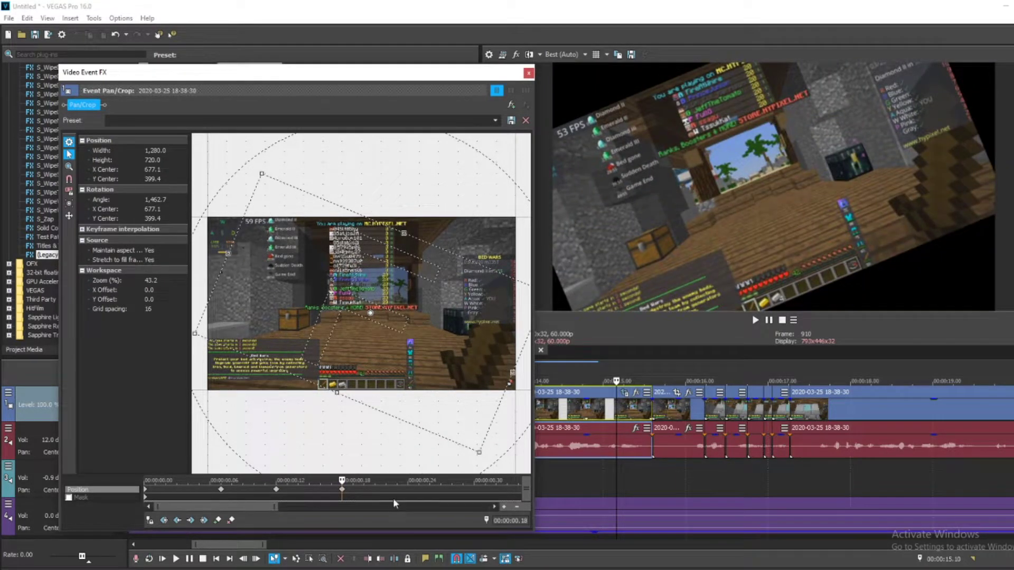
{"action": "left_click", "coordinate": [407, 486]}
{"action": "mouse_move", "coordinate": [428, 327]}
{"action": "left_mouse_down"}
{"action": "mouse_move", "coordinate": [390, 329]}
{"action": "mouse_move", "coordinate": [412, 330]}
{"action": "left_mouse_up"}
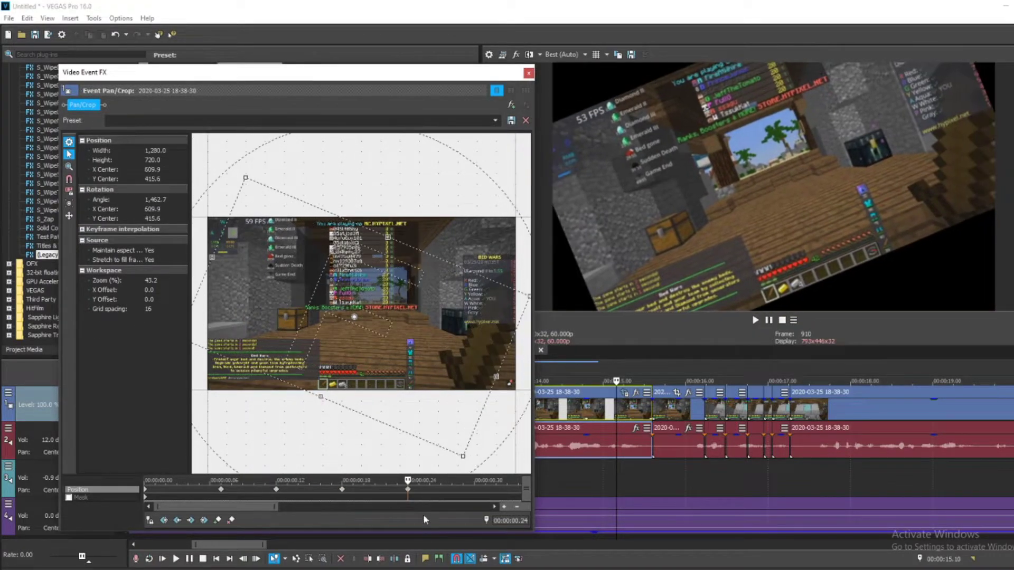
{"action": "left_click", "coordinate": [473, 484]}
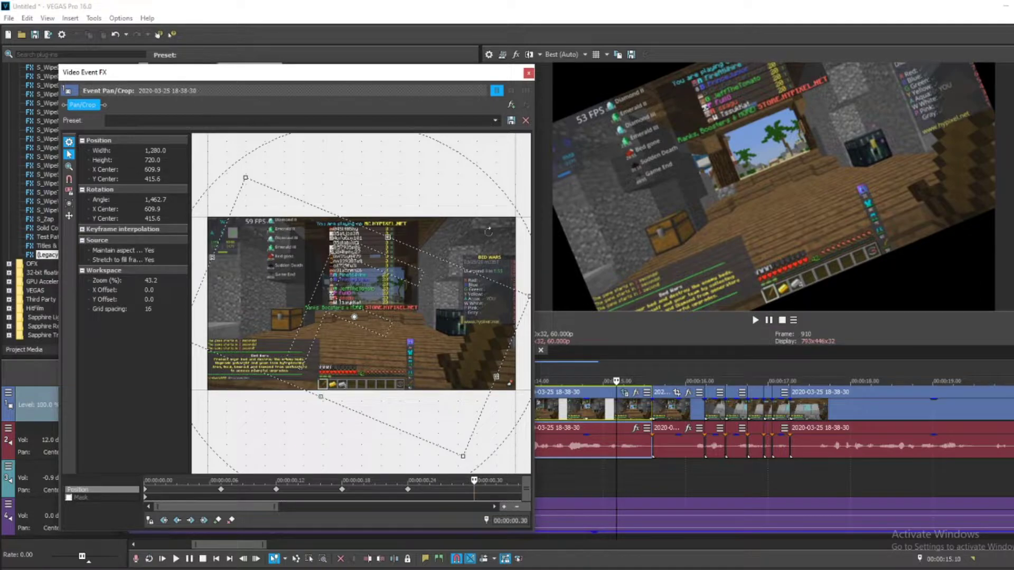
{"action": "left_click_drag", "start_coordinate": [489, 231], "coordinate": [347, 281]}
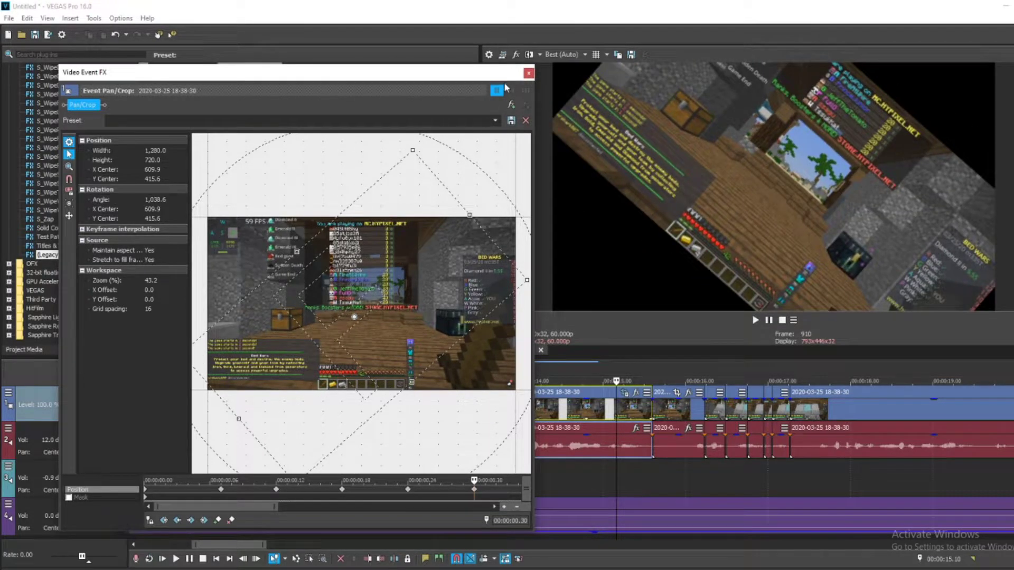
{"action": "left_click", "coordinate": [528, 73]}
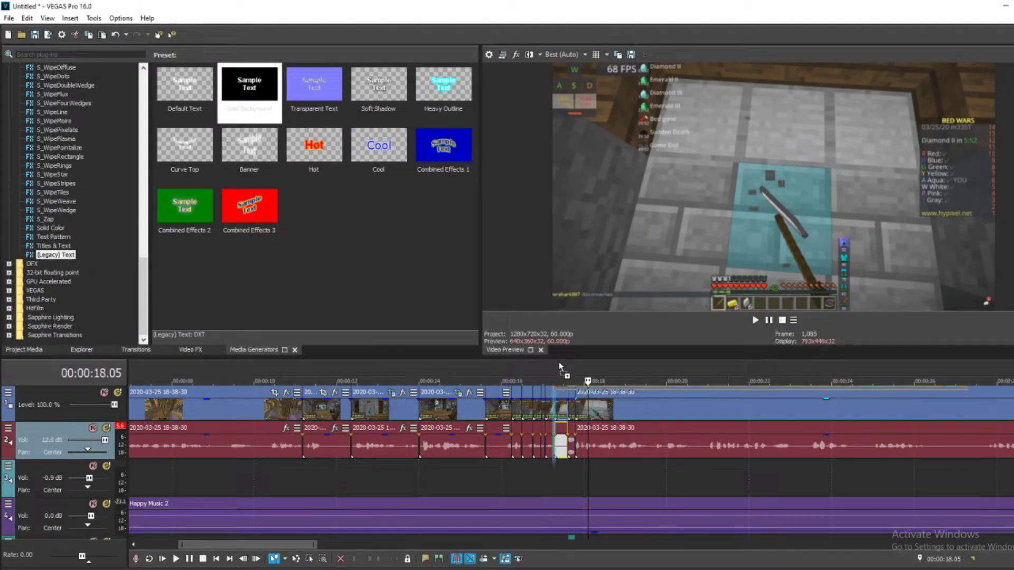
Step: Place the Love_heart green-screen clip on new tracks above the gameplay at 17 s, then show Video FX
{"action": "left_click_drag", "start_coordinate": [561, 438], "coordinate": [561, 366]}
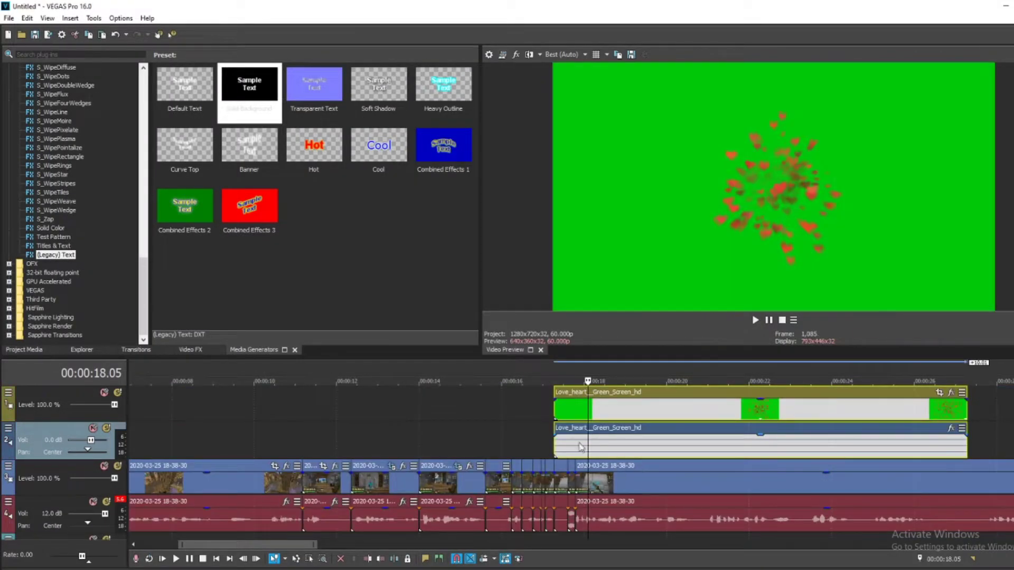
{"action": "left_click", "coordinate": [188, 351]}
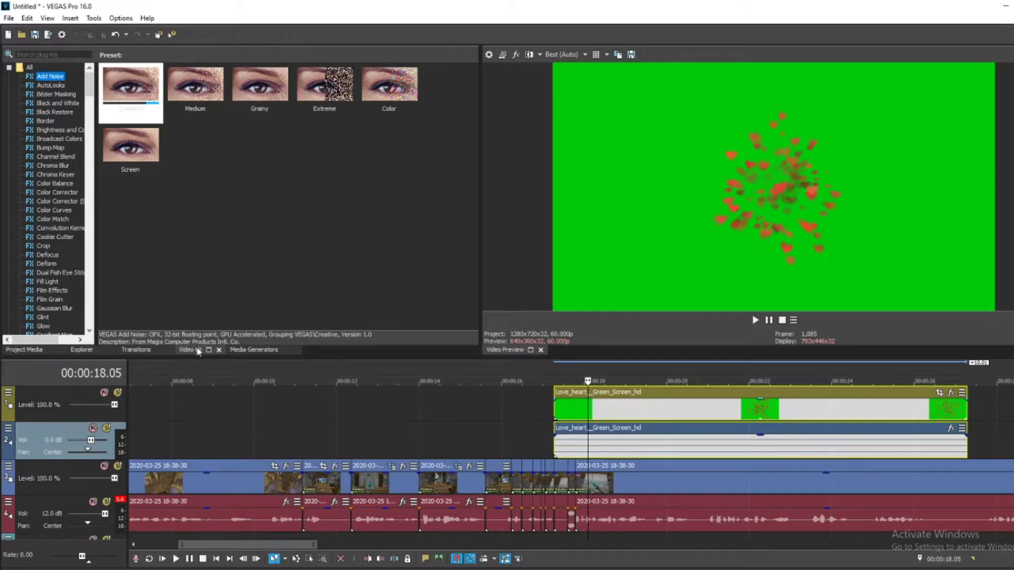
Step: Key the hearts with the Chroma Keyer Green Screen preset (Low 0.551, High 0, Blur 0.198) and preview it
{"action": "left_click", "coordinate": [60, 174]}
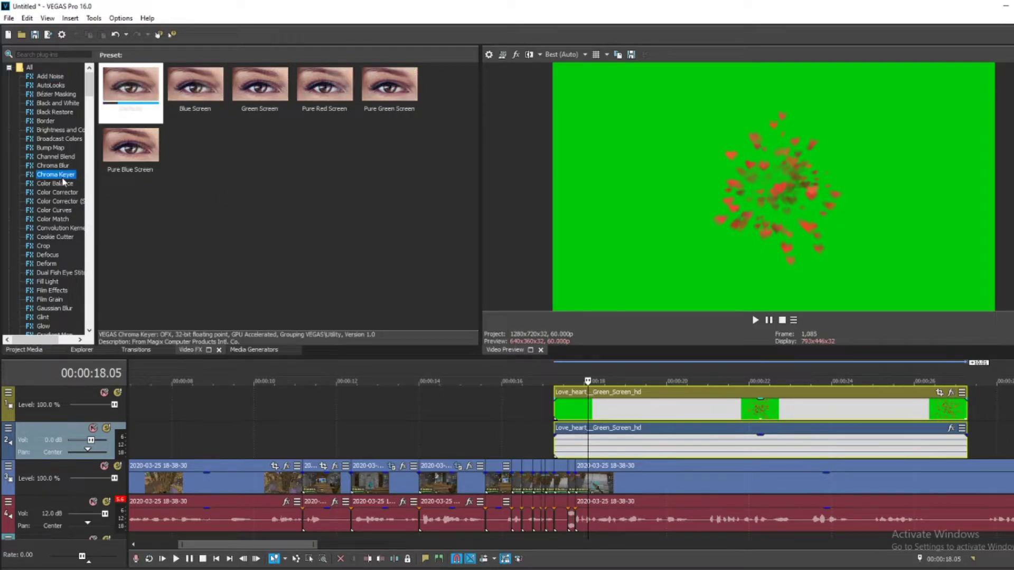
{"action": "mouse_move", "coordinate": [260, 87]}
{"action": "left_click_drag", "start_coordinate": [257, 93], "coordinate": [283, 97]}
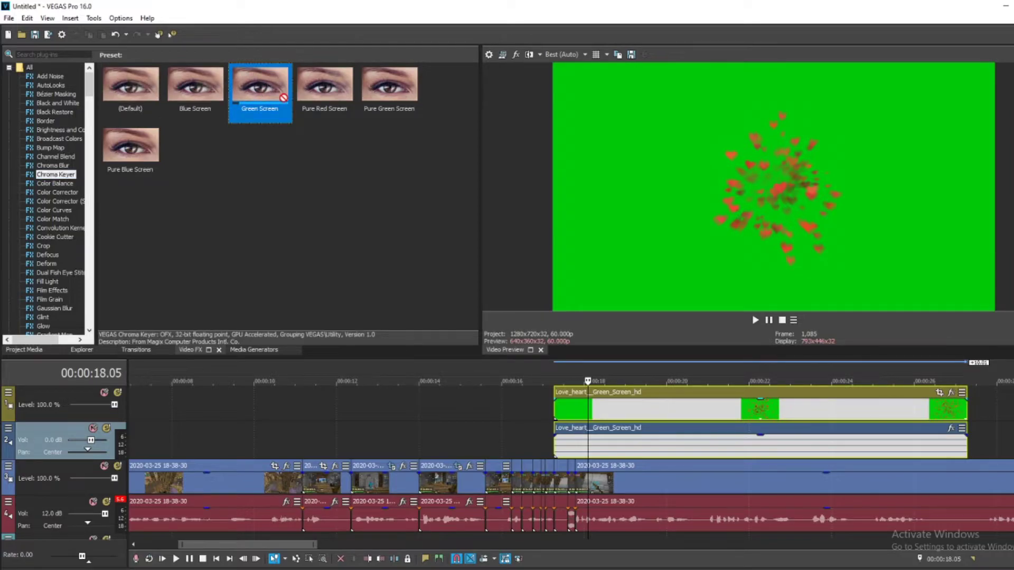
{"action": "left_click_drag", "start_coordinate": [604, 388], "coordinate": [628, 414]}
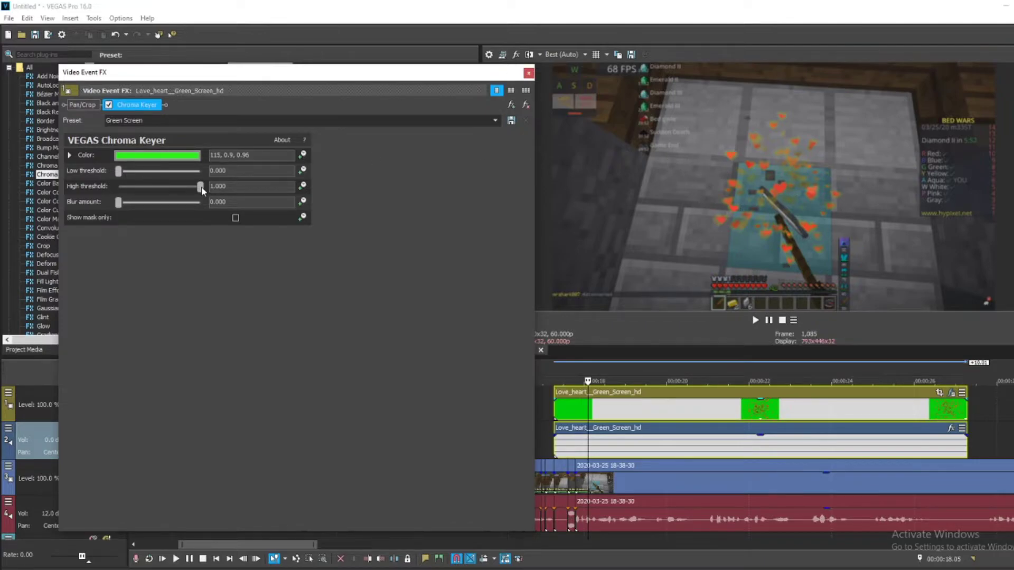
{"action": "mouse_move", "coordinate": [198, 190]}
{"action": "left_mouse_down"}
{"action": "mouse_move", "coordinate": [115, 199]}
{"action": "mouse_move", "coordinate": [150, 180]}
{"action": "left_mouse_up"}
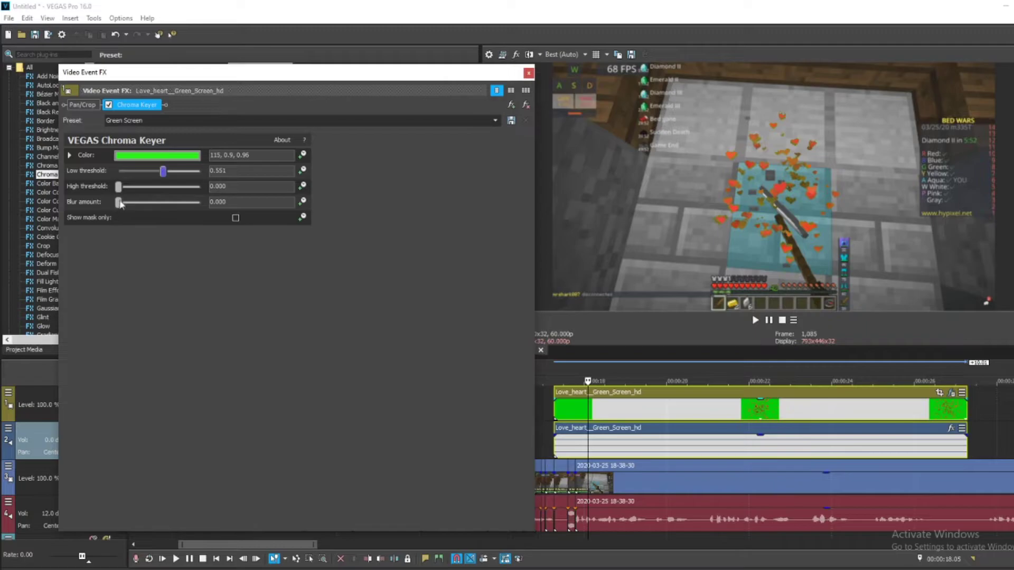
{"action": "left_click_drag", "start_coordinate": [119, 203], "coordinate": [135, 206]}
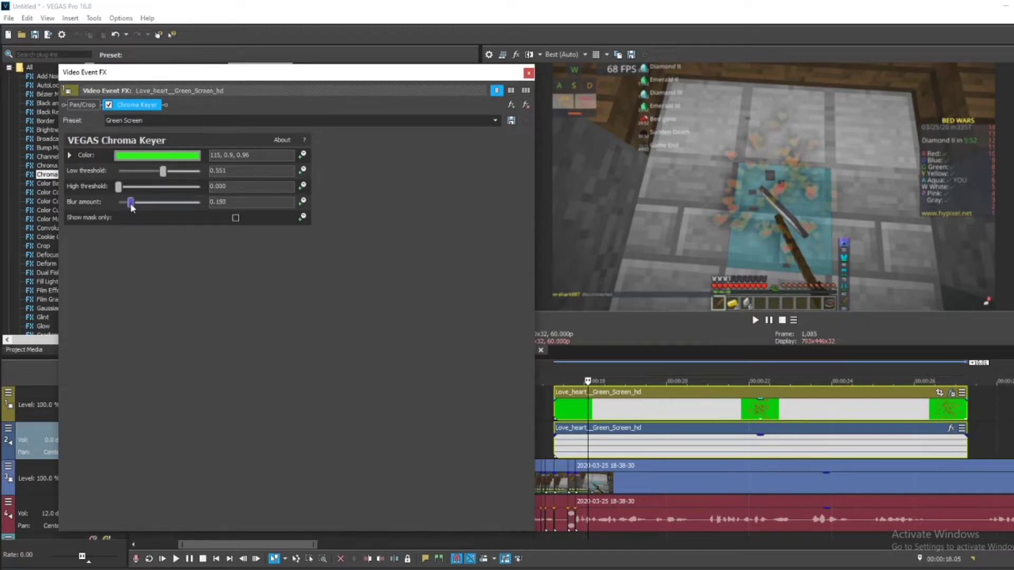
{"action": "left_click", "coordinate": [528, 73]}
{"action": "left_click", "coordinate": [522, 407]}
{"action": "left_click", "coordinate": [757, 321]}
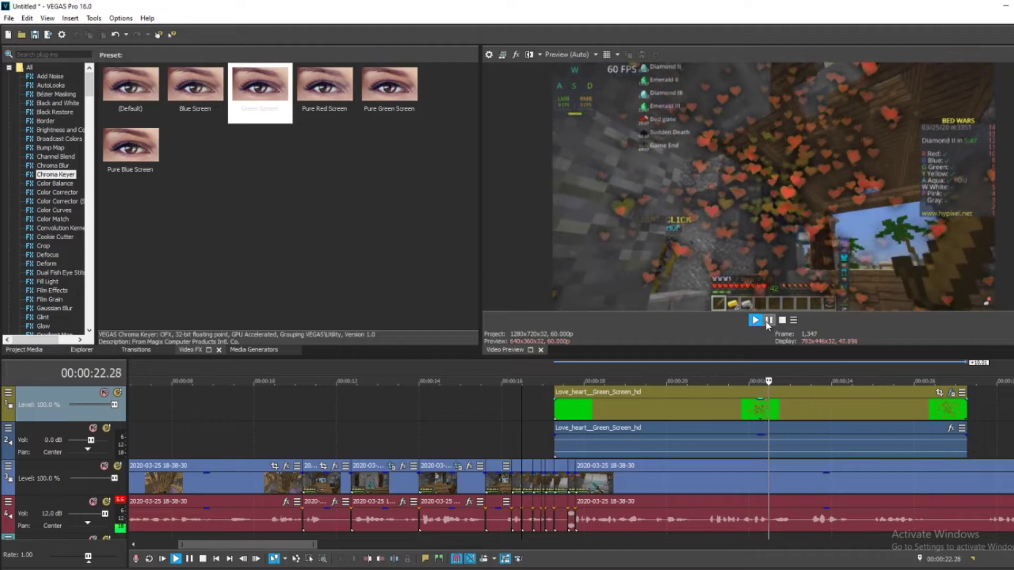
Step: Split the hearts overlay at 22.27 and delete its right-hand remainder
{"action": "left_click", "coordinate": [769, 320]}
{"action": "scroll", "coordinate": [588, 426], "scroll_direction": "down", "scroll_amount": 5}
{"action": "scroll", "coordinate": [588, 426], "scroll_direction": "up", "scroll_amount": 3}
{"action": "key", "text": "s"}
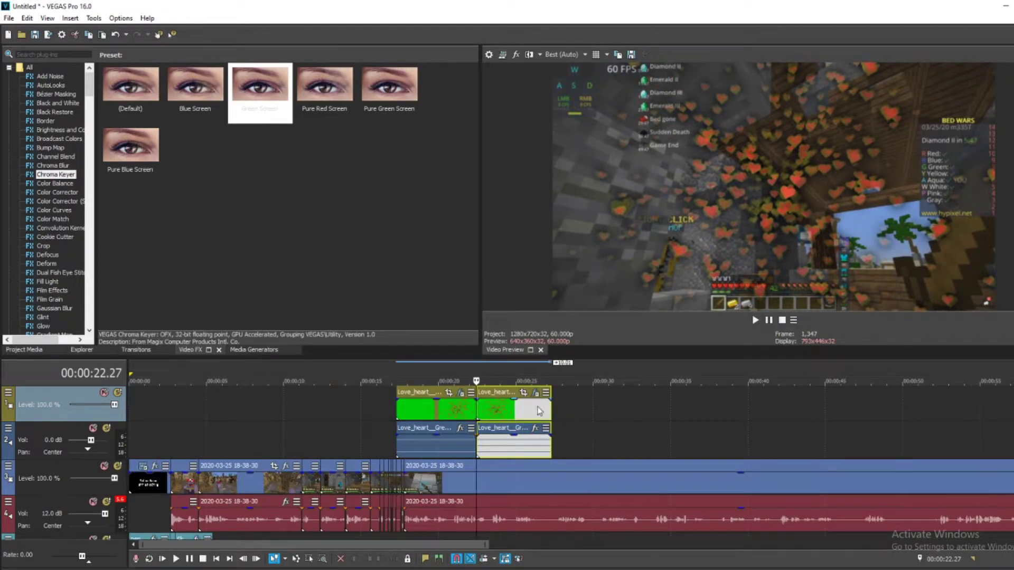
{"action": "left_click", "coordinate": [533, 412]}
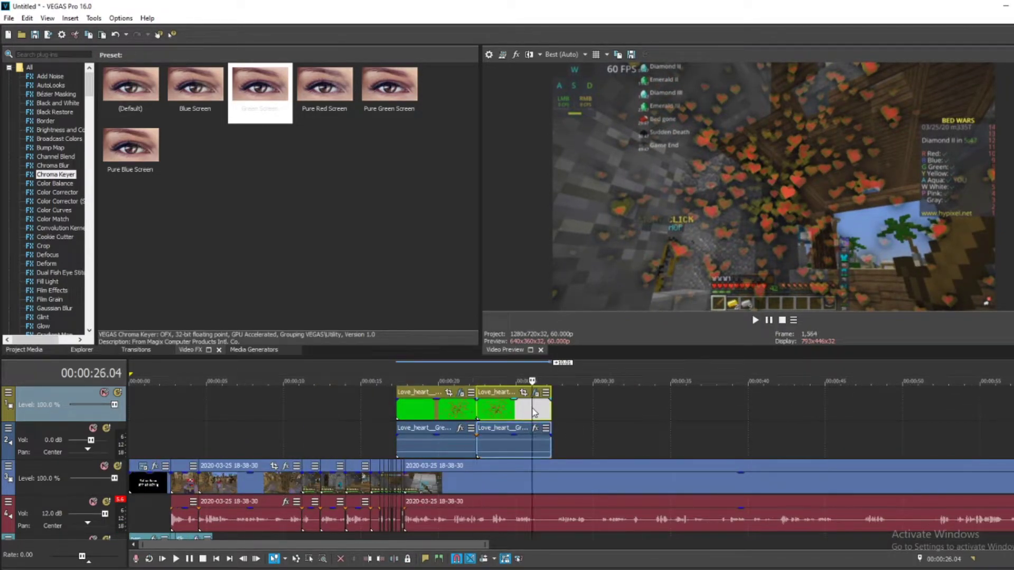
{"action": "key", "text": "Delete"}
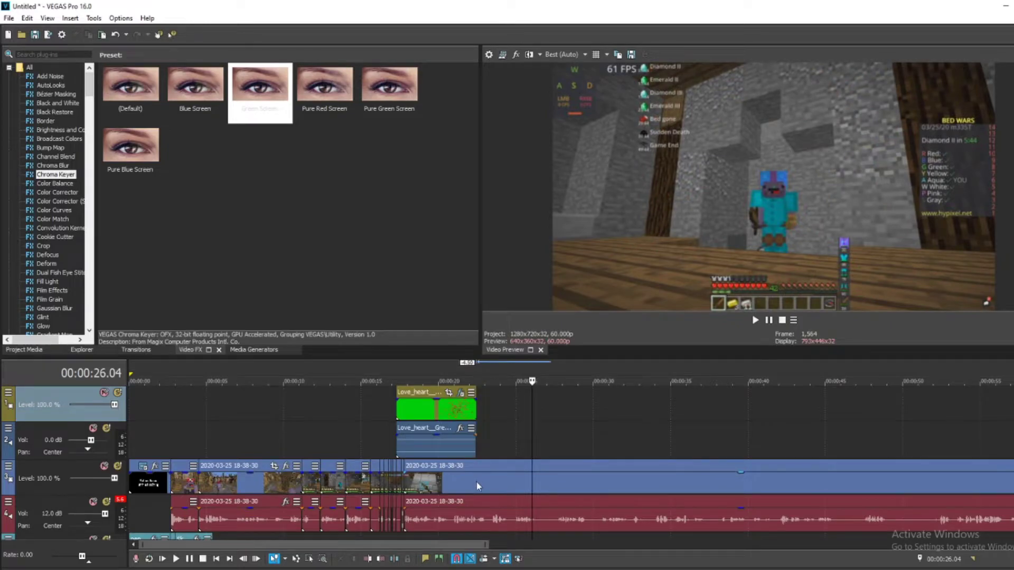
{"action": "left_click", "coordinate": [477, 483]}
Step: Split the gameplay at 22.27 and 23.03 and move the short piece's audio to a new track
{"action": "key", "text": "s"}
{"action": "scroll", "coordinate": [618, 494], "scroll_direction": "up", "scroll_amount": 3}
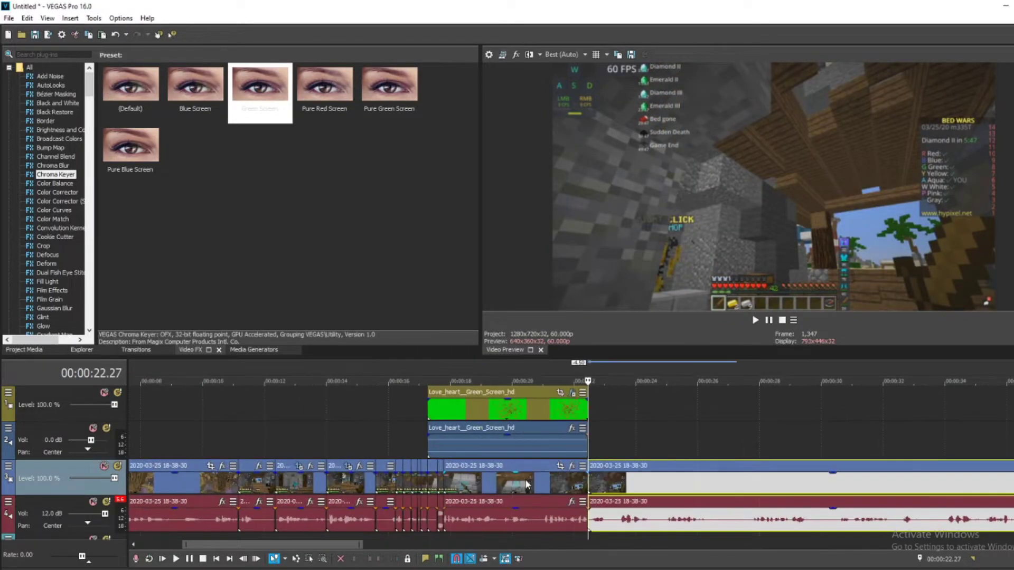
{"action": "left_click", "coordinate": [606, 494]}
{"action": "key", "text": "s"}
{"action": "left_click", "coordinate": [598, 522]}
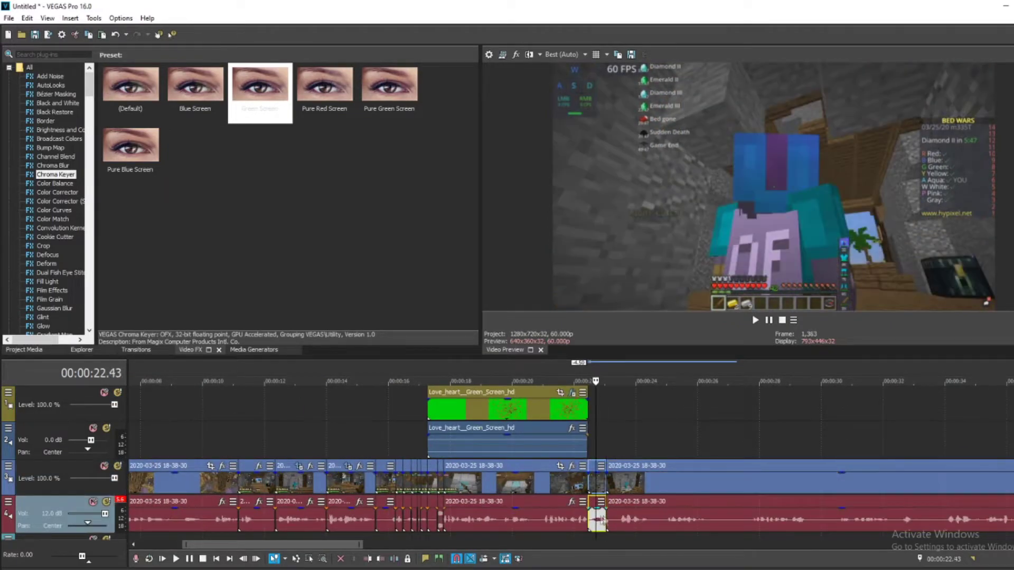
{"action": "scroll", "coordinate": [615, 522], "scroll_direction": "up", "scroll_amount": 3}
{"action": "scroll", "coordinate": [615, 522], "scroll_direction": "up", "scroll_amount": 2}
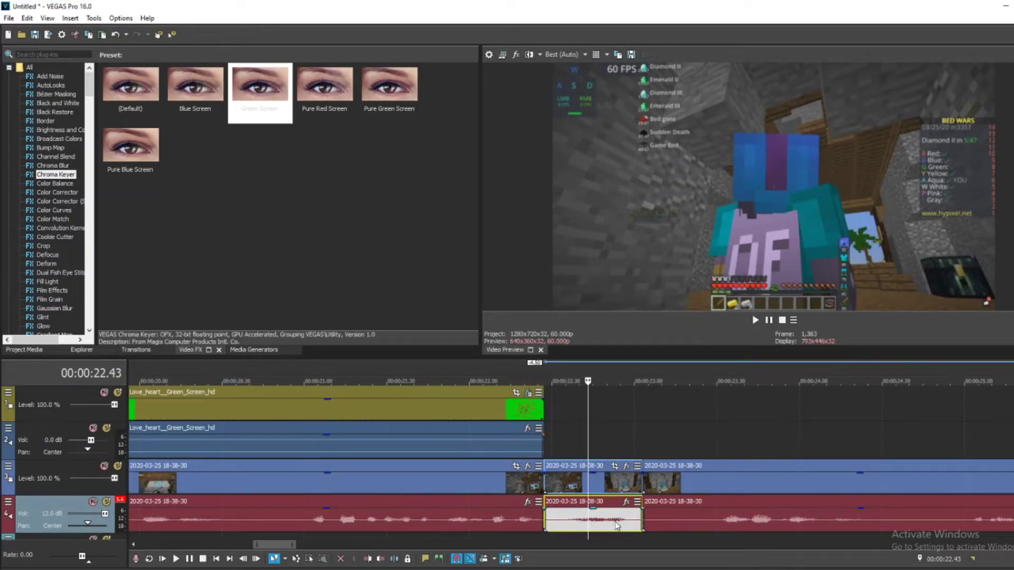
{"action": "left_click_drag", "start_coordinate": [617, 525], "coordinate": [609, 539]}
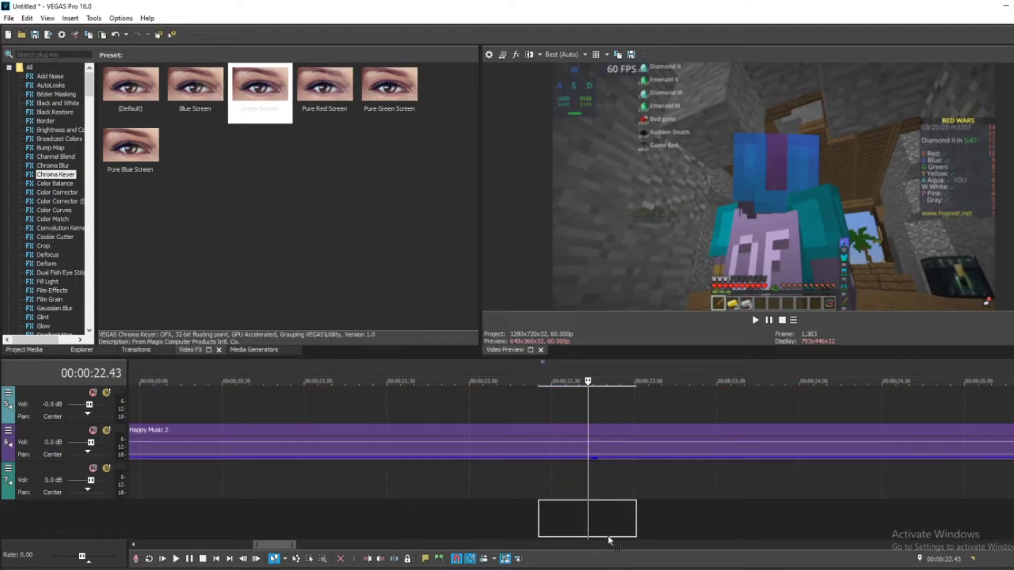
{"action": "left_click_drag", "start_coordinate": [608, 537], "coordinate": [610, 534]}
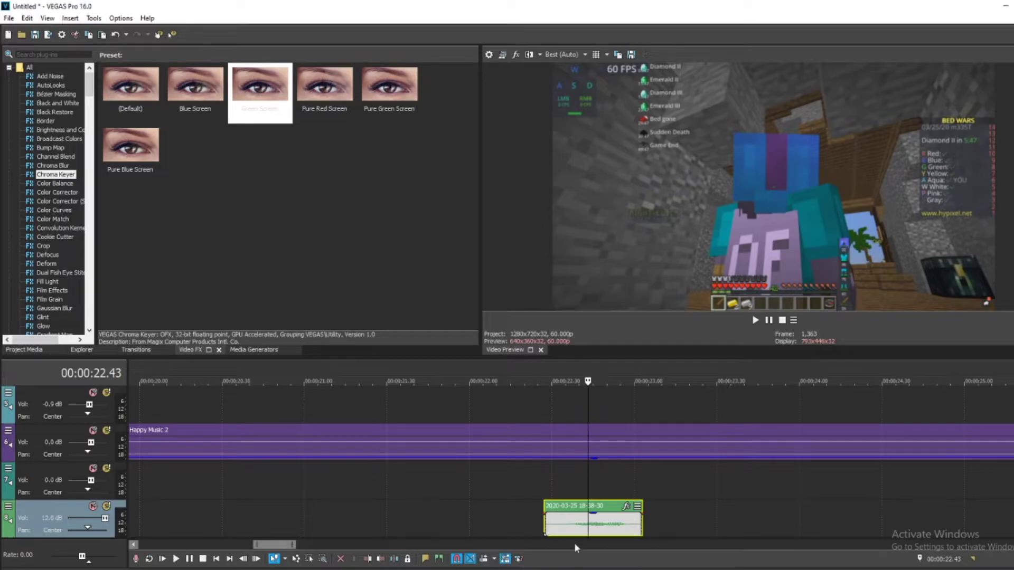
Step: Restore the piece's video, boost the new track to 12 dB and paste a duplicate onto a new track
{"action": "left_click", "coordinate": [546, 525]}
{"action": "left_click", "coordinate": [544, 524]}
{"action": "scroll", "coordinate": [545, 528], "scroll_direction": "down", "scroll_amount": 1}
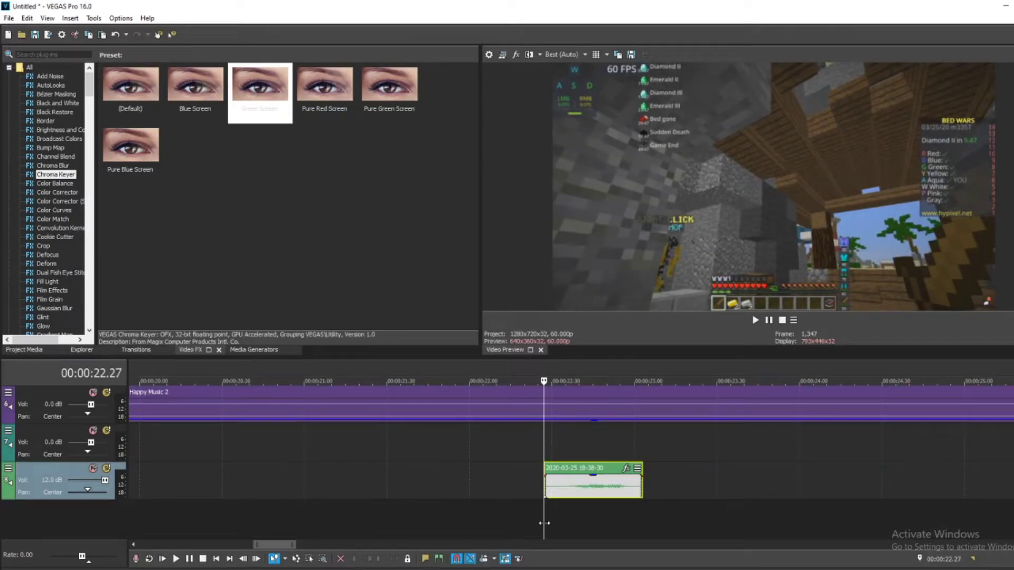
{"action": "left_click", "coordinate": [558, 494]}
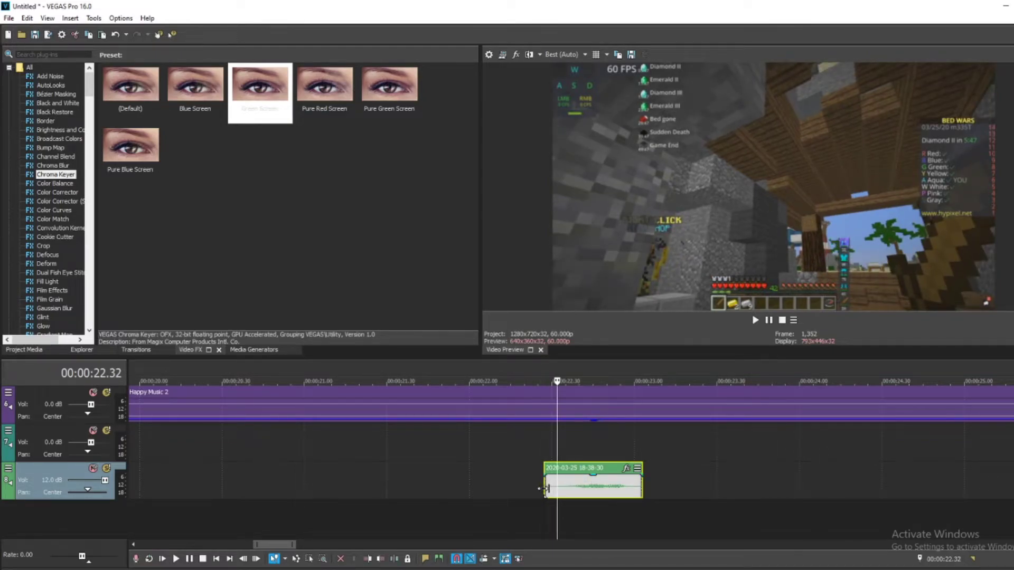
{"action": "left_click", "coordinate": [545, 491]}
{"action": "key", "text": "ctrl+z"}
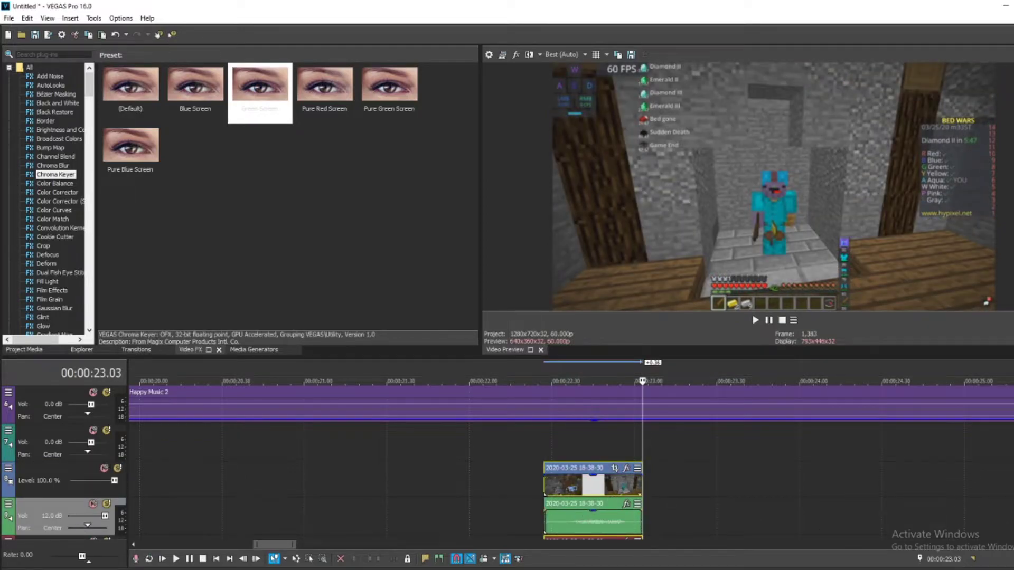
{"action": "scroll", "coordinate": [81, 496], "scroll_direction": "down", "scroll_amount": 2}
{"action": "left_click_drag", "start_coordinate": [91, 479], "coordinate": [463, 505]}
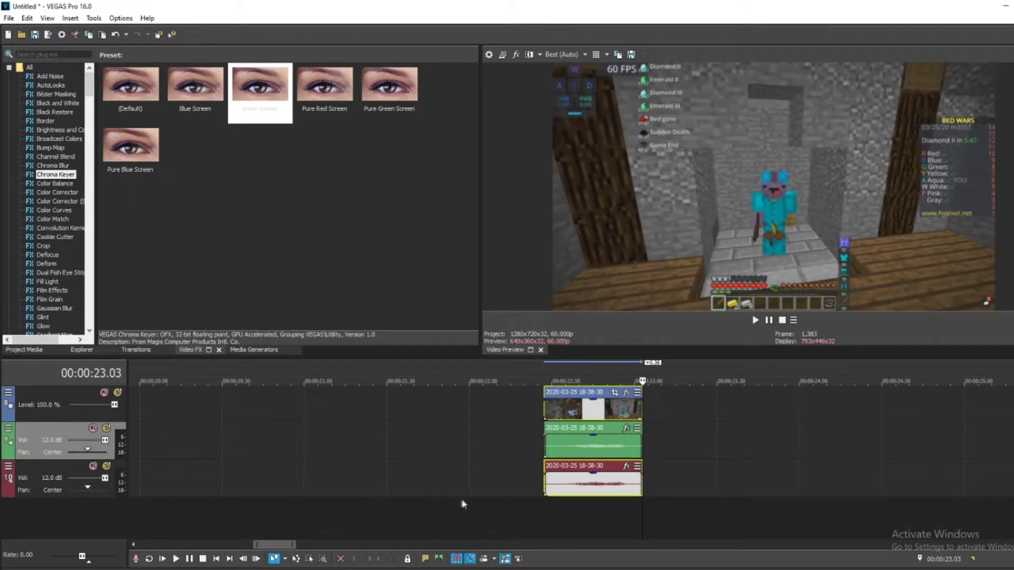
{"action": "key", "text": "ctrl+v"}
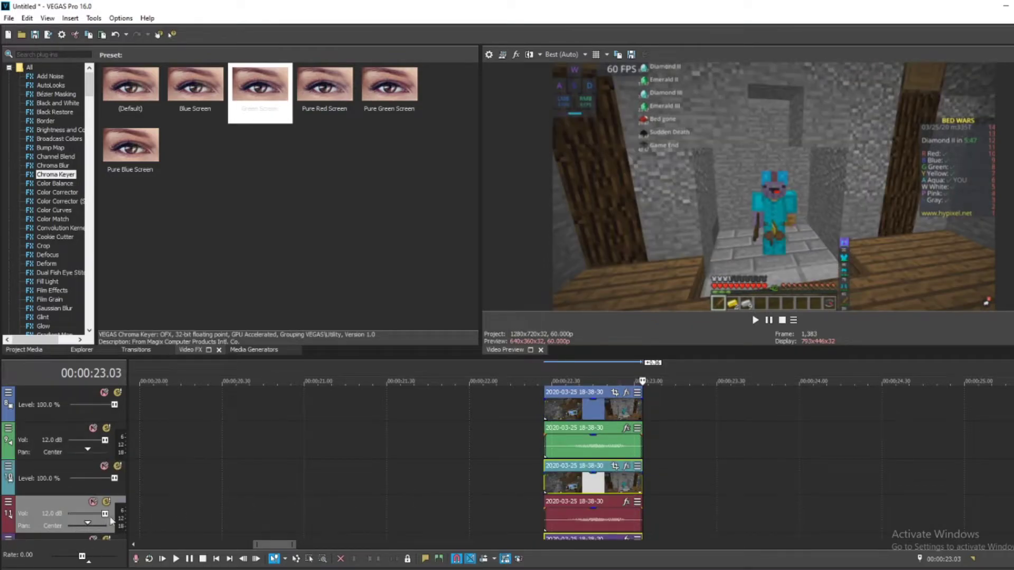
{"action": "scroll", "coordinate": [112, 521], "scroll_direction": "down", "scroll_amount": 2}
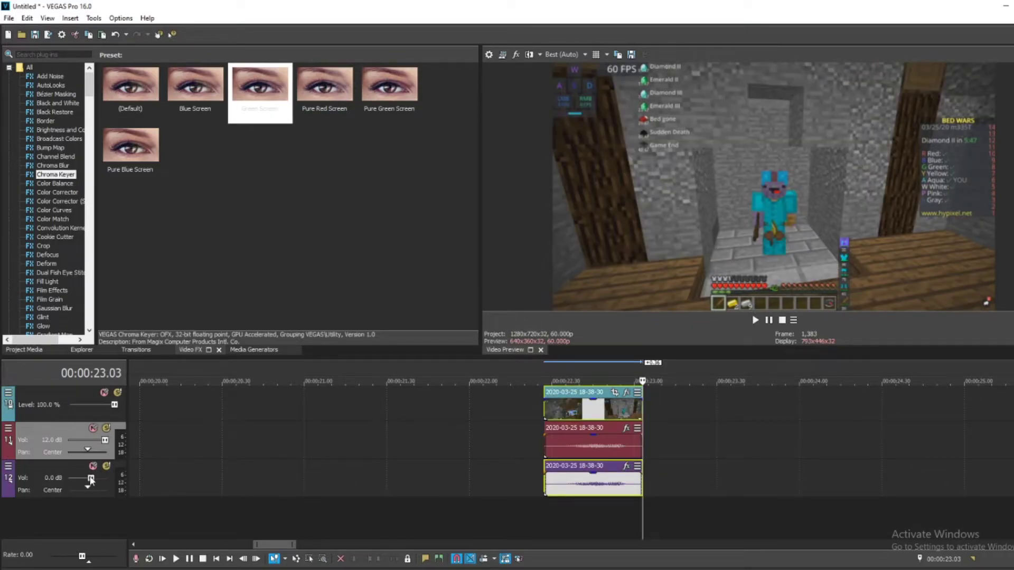
{"action": "scroll", "coordinate": [571, 465], "scroll_direction": "up", "scroll_amount": 9}
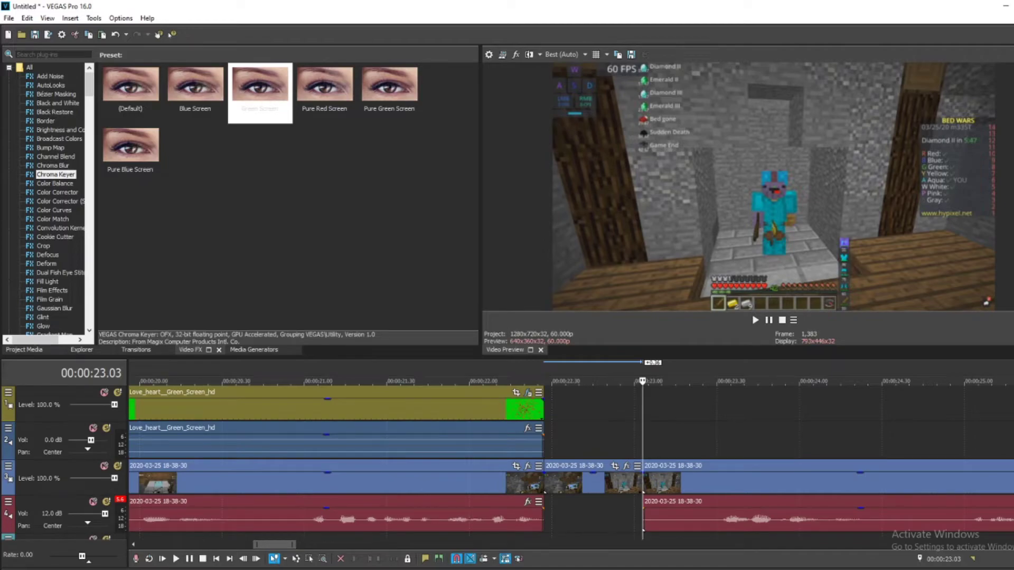
Step: Apply the Gradient Map Red Light preset to the short 22-second piece and make its left stop white
{"action": "left_click", "coordinate": [602, 482]}
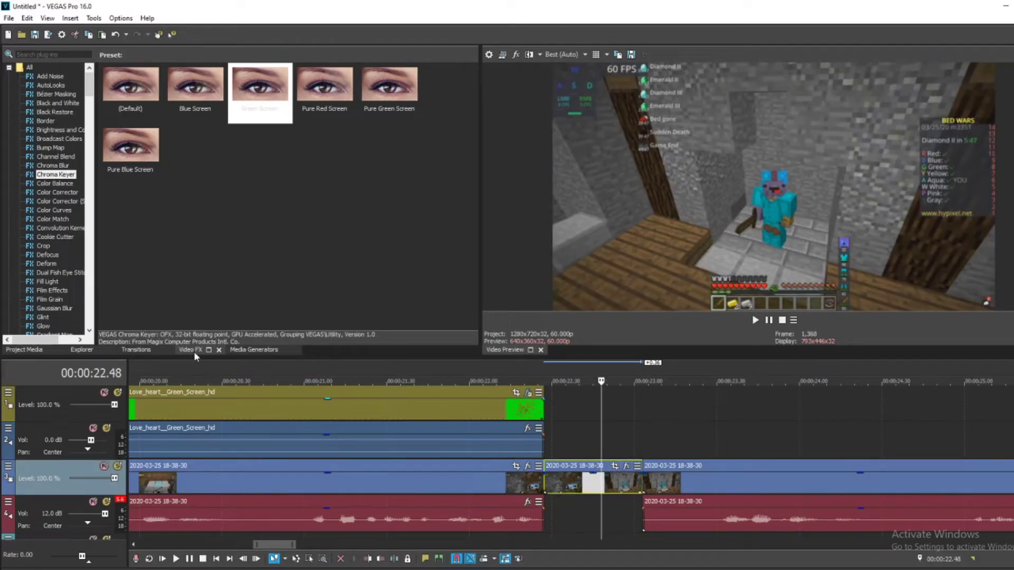
{"action": "scroll", "coordinate": [80, 211], "scroll_direction": "down", "scroll_amount": 2}
{"action": "left_click", "coordinate": [55, 282]}
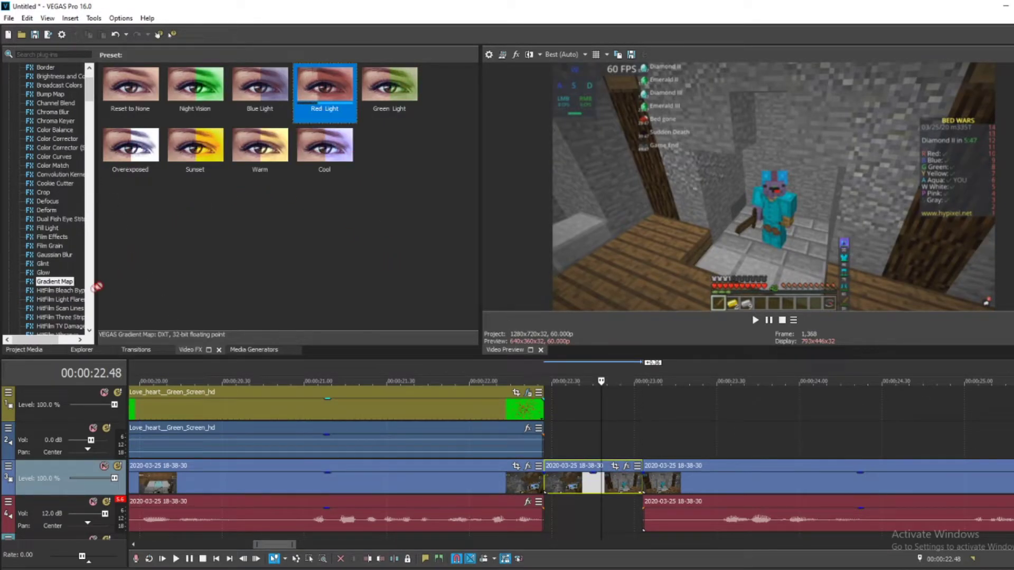
{"action": "left_click_drag", "start_coordinate": [97, 287], "coordinate": [586, 481]}
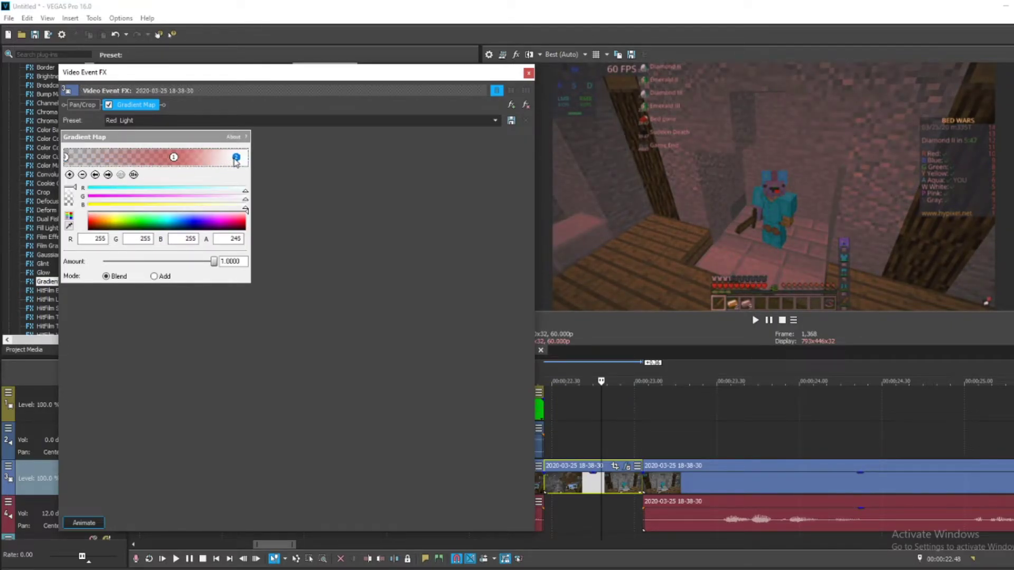
{"action": "left_click_drag", "start_coordinate": [236, 160], "coordinate": [108, 163]}
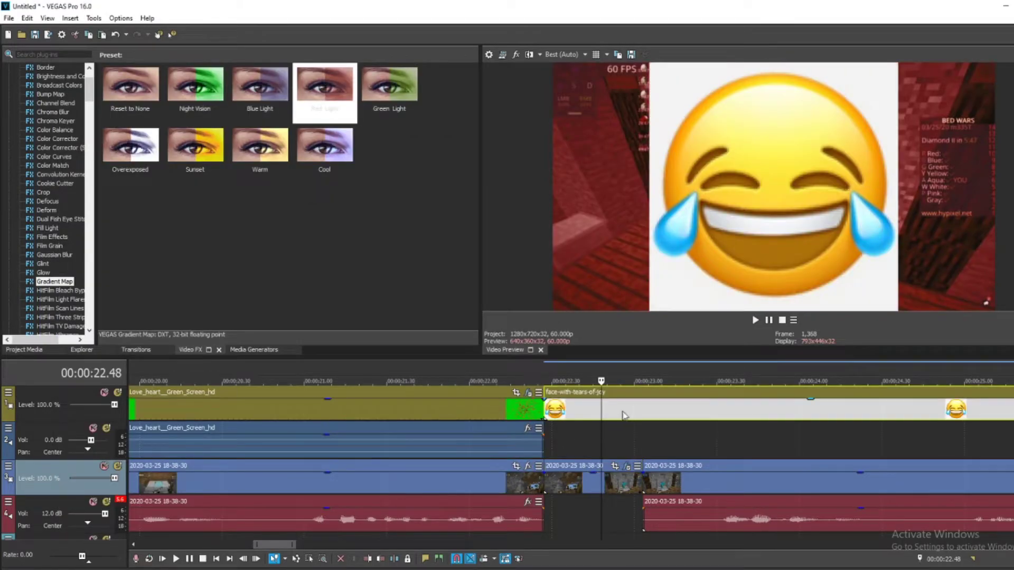
Step: Trim the tears-of-joy emoji to the short piece by splitting off and deleting its extra part
{"action": "left_click", "coordinate": [642, 409]}
{"action": "key", "text": "s"}
{"action": "left_click", "coordinate": [664, 411]}
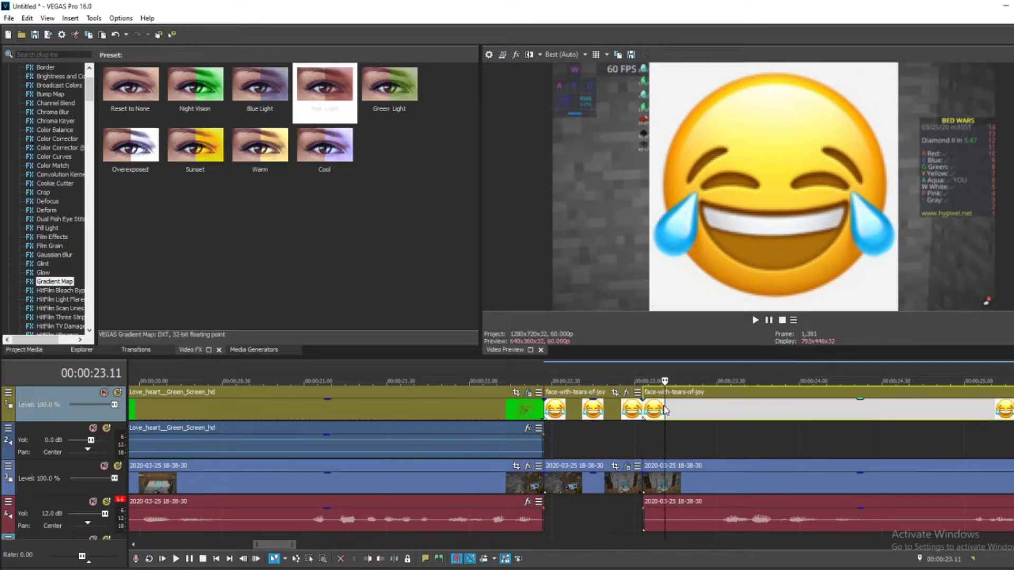
{"action": "key", "text": "Delete"}
{"action": "left_click", "coordinate": [590, 409]}
{"action": "left_click", "coordinate": [615, 392]}
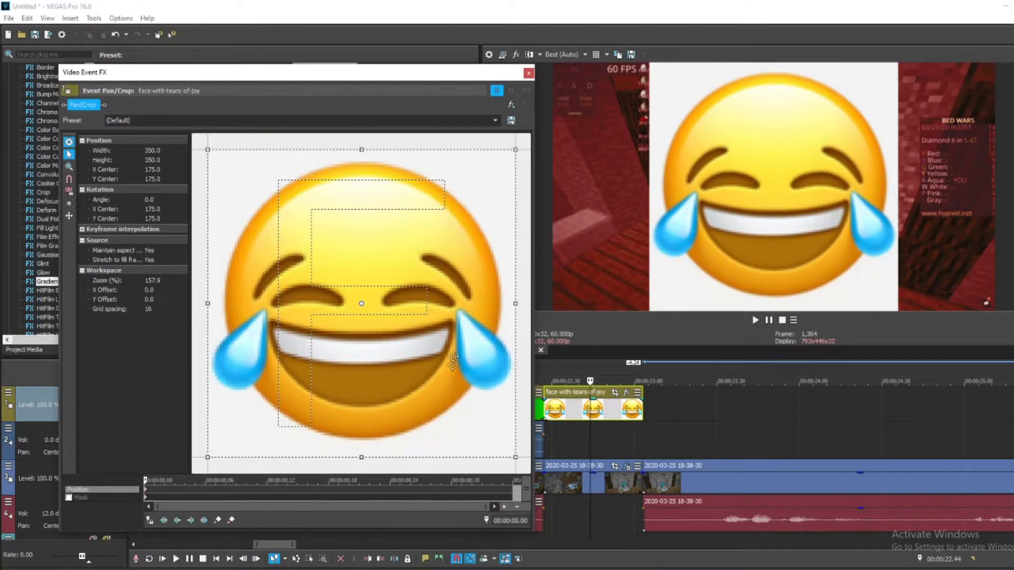
Step: Enable snapping and centre resizing, enlarge the emoji's crop frame, and shift it at a later keyframe
{"action": "scroll", "coordinate": [464, 391], "scroll_direction": "down", "scroll_amount": 2}
{"action": "scroll", "coordinate": [464, 391], "scroll_direction": "down", "scroll_amount": 2}
{"action": "scroll", "coordinate": [464, 391], "scroll_direction": "down", "scroll_amount": 2}
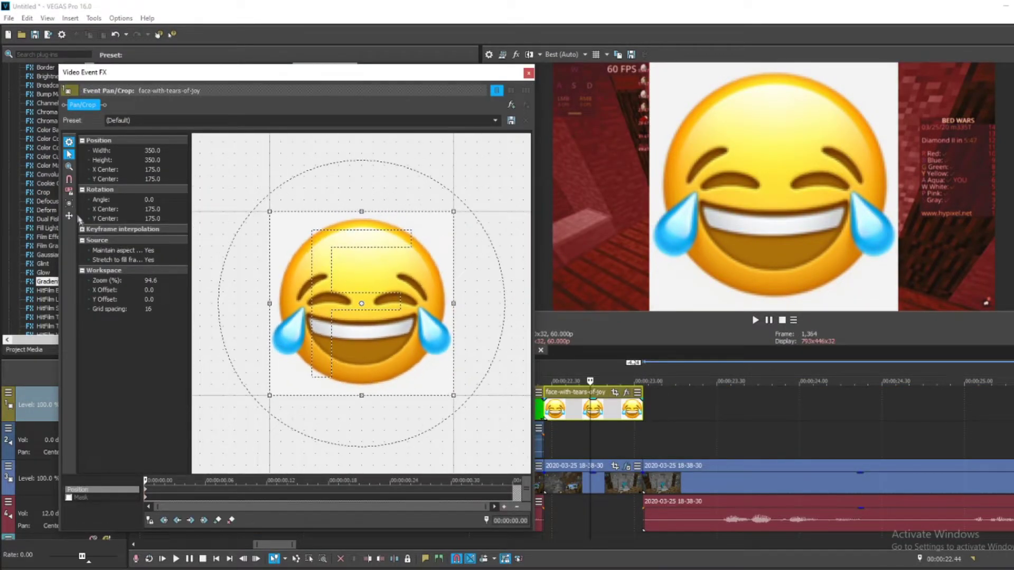
{"action": "left_click", "coordinate": [68, 203]}
{"action": "left_click", "coordinate": [68, 192]}
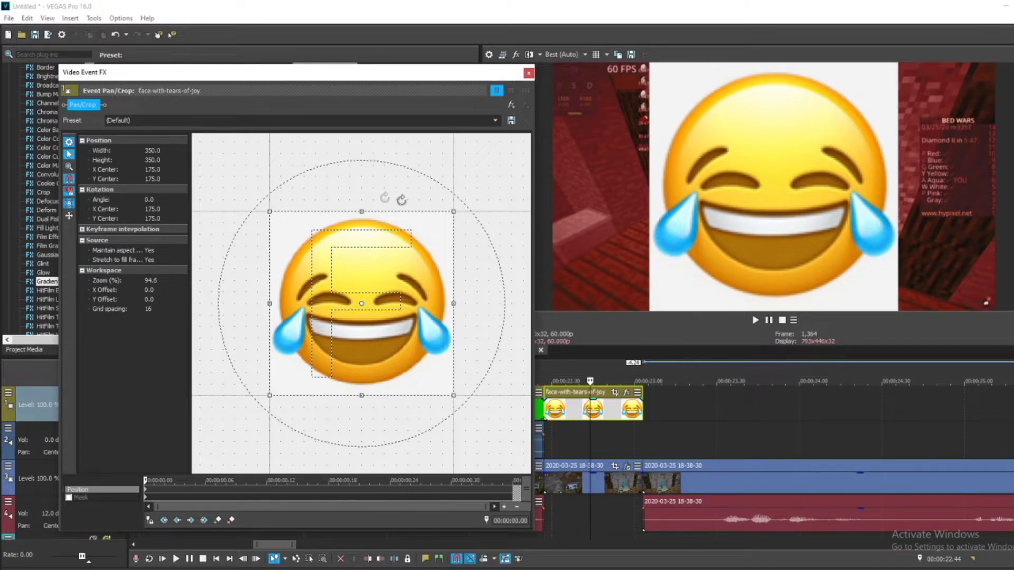
{"action": "scroll", "coordinate": [422, 220], "scroll_direction": "down", "scroll_amount": 2}
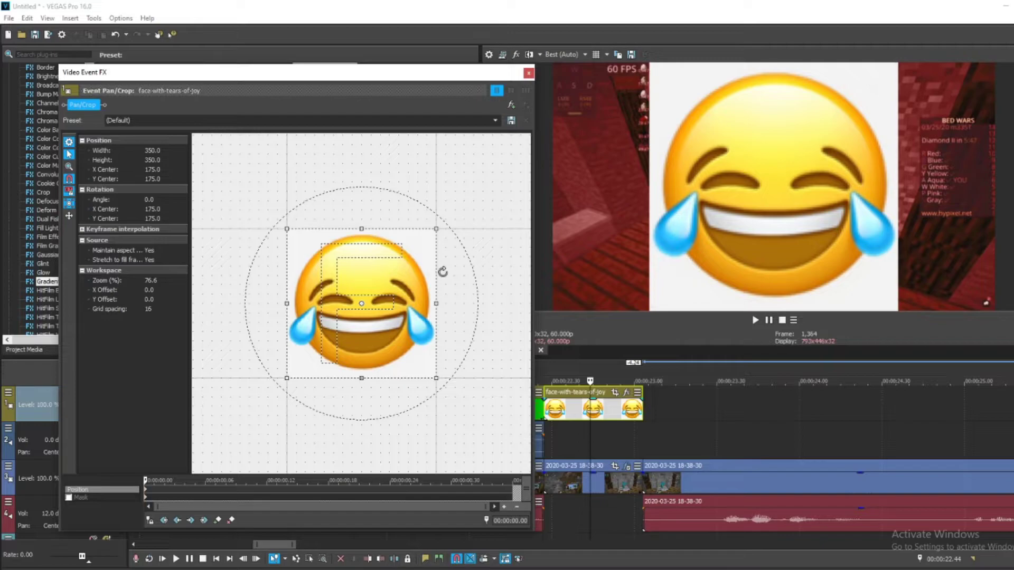
{"action": "mouse_move", "coordinate": [436, 228]}
{"action": "left_mouse_down"}
{"action": "mouse_move", "coordinate": [480, 208]}
{"action": "mouse_move", "coordinate": [589, 118]}
{"action": "left_mouse_up"}
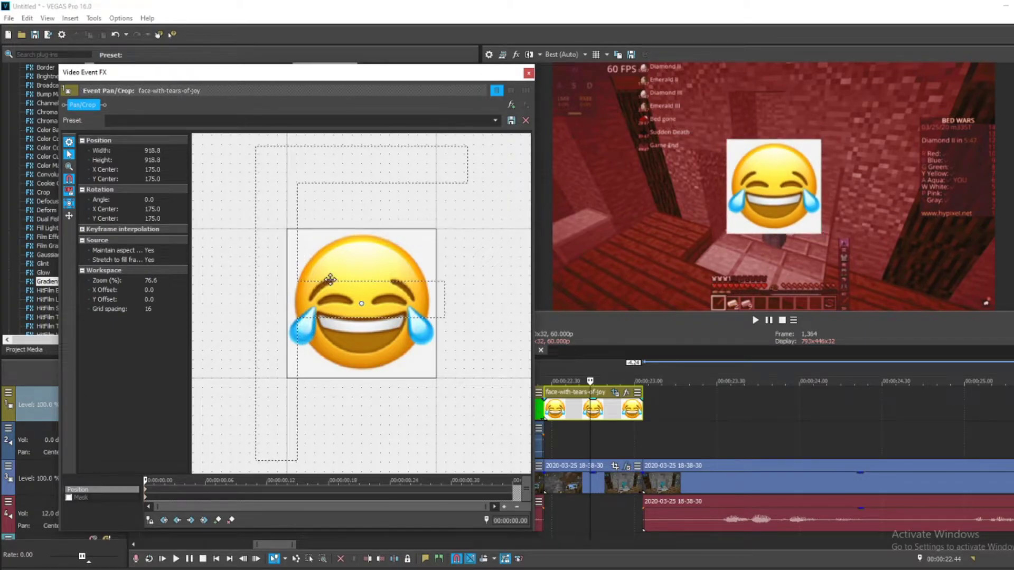
{"action": "scroll", "coordinate": [330, 280], "scroll_direction": "down", "scroll_amount": 2}
{"action": "scroll", "coordinate": [330, 280], "scroll_direction": "down", "scroll_amount": 1}
{"action": "scroll", "coordinate": [330, 280], "scroll_direction": "down", "scroll_amount": 1}
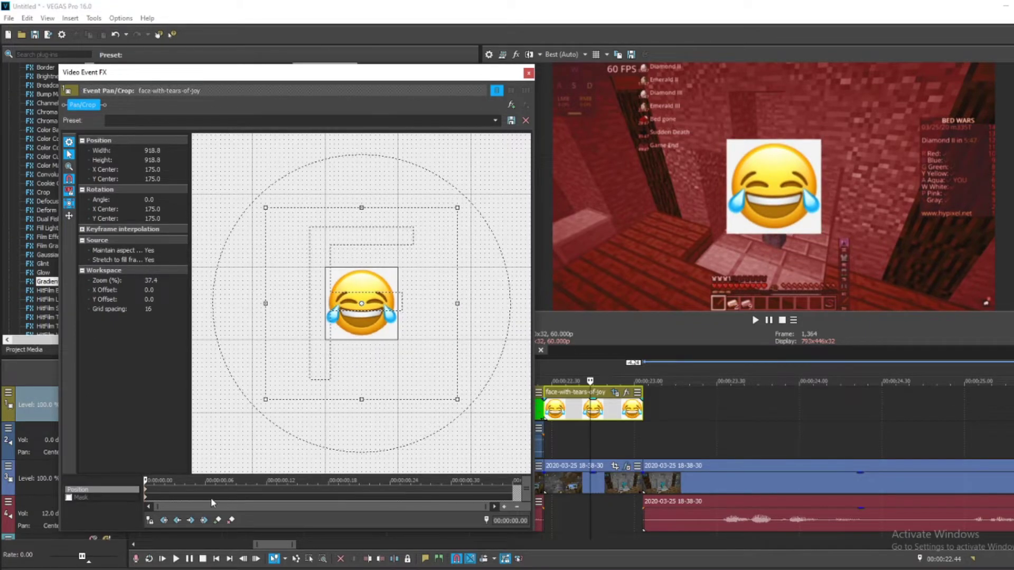
{"action": "left_click", "coordinate": [222, 483]}
{"action": "mouse_move", "coordinate": [403, 321]}
{"action": "left_mouse_down"}
{"action": "mouse_move", "coordinate": [452, 322]}
{"action": "mouse_move", "coordinate": [425, 412]}
{"action": "mouse_move", "coordinate": [430, 335]}
{"action": "mouse_move", "coordinate": [390, 368]}
{"action": "mouse_move", "coordinate": [372, 343]}
{"action": "left_mouse_up"}
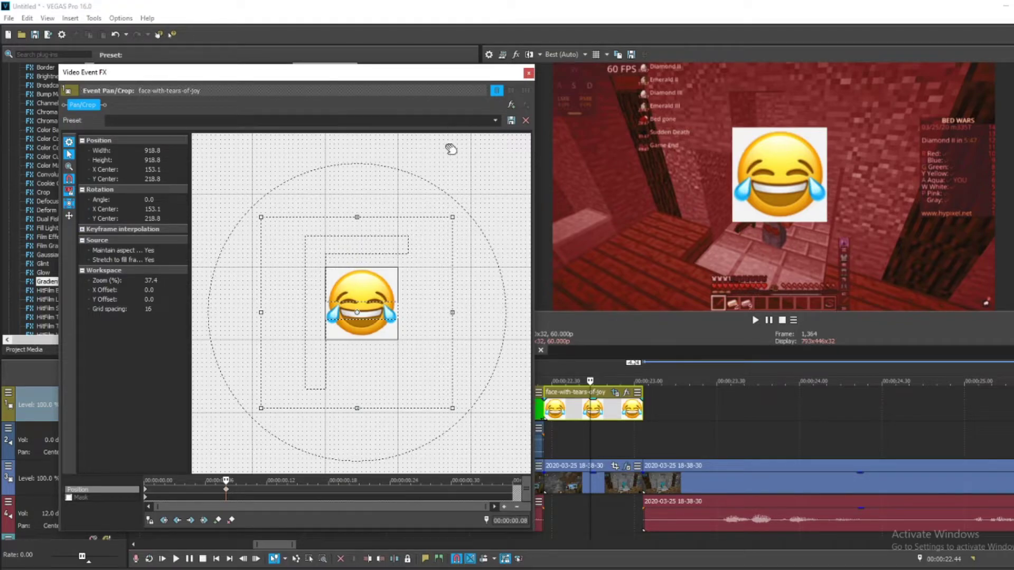
Step: Apply the 16:9 preset, then shrink the emoji and reposition it near the top
{"action": "left_click", "coordinate": [495, 121]}
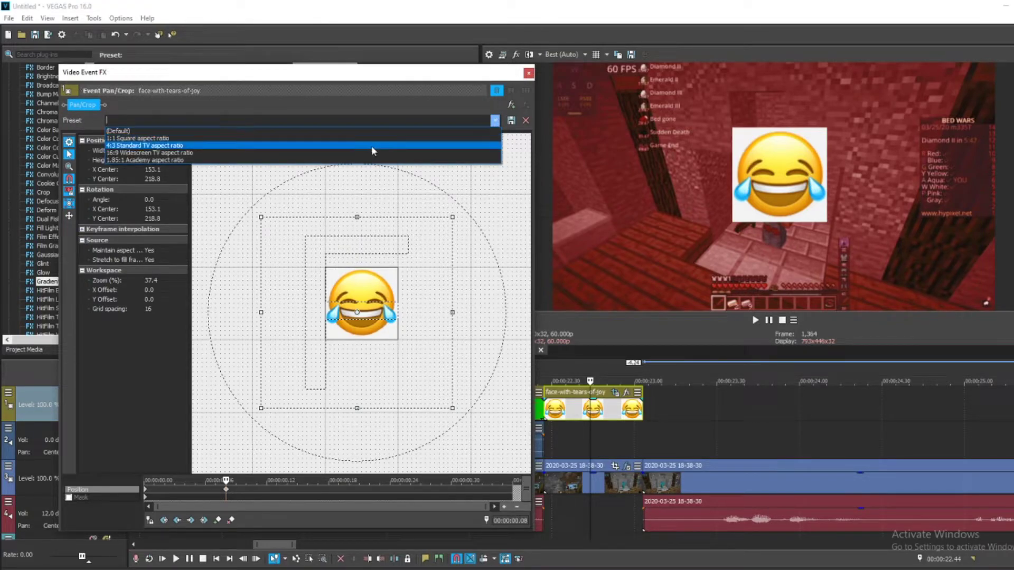
{"action": "left_click", "coordinate": [209, 152]}
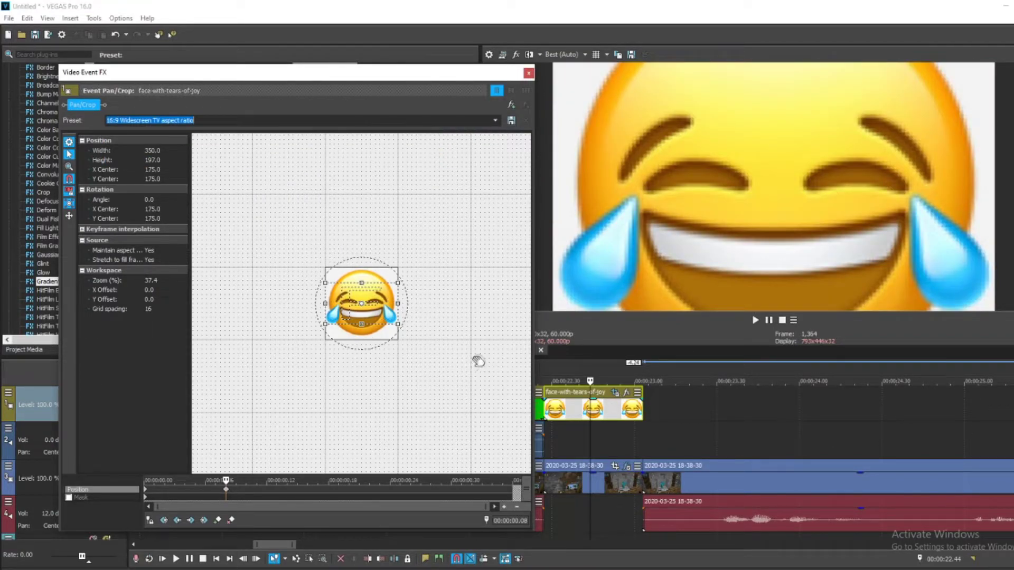
{"action": "mouse_move", "coordinate": [395, 281]}
{"action": "left_mouse_down"}
{"action": "mouse_move", "coordinate": [528, 267]}
{"action": "mouse_move", "coordinate": [141, 402]}
{"action": "left_mouse_up"}
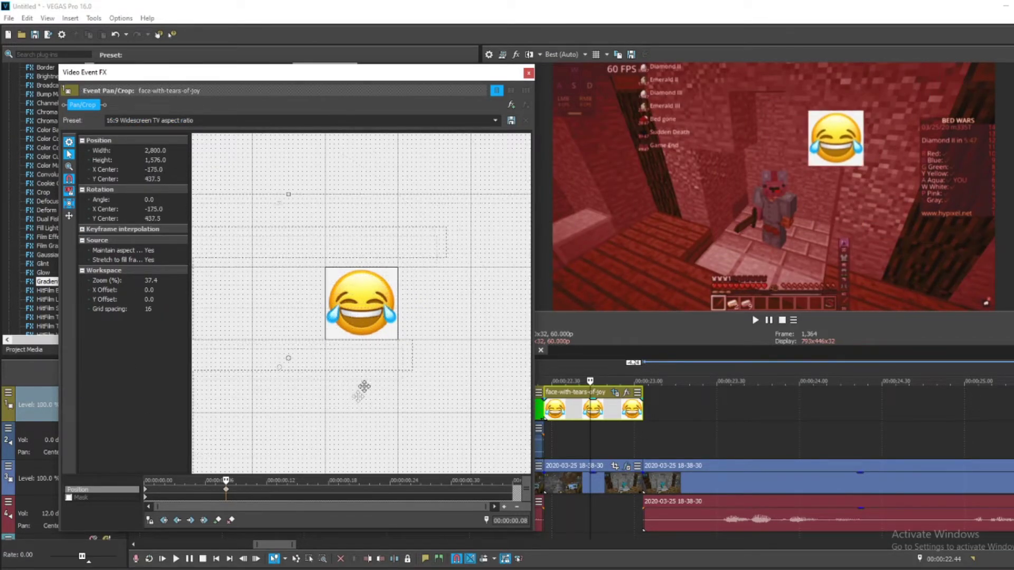
{"action": "mouse_move", "coordinate": [141, 401]}
{"action": "left_mouse_down"}
{"action": "mouse_move", "coordinate": [538, 419]}
{"action": "mouse_move", "coordinate": [595, 475]}
{"action": "mouse_move", "coordinate": [450, 351]}
{"action": "mouse_move", "coordinate": [272, 221]}
{"action": "mouse_move", "coordinate": [249, 229]}
{"action": "mouse_move", "coordinate": [215, 217]}
{"action": "mouse_move", "coordinate": [231, 283]}
{"action": "left_mouse_up"}
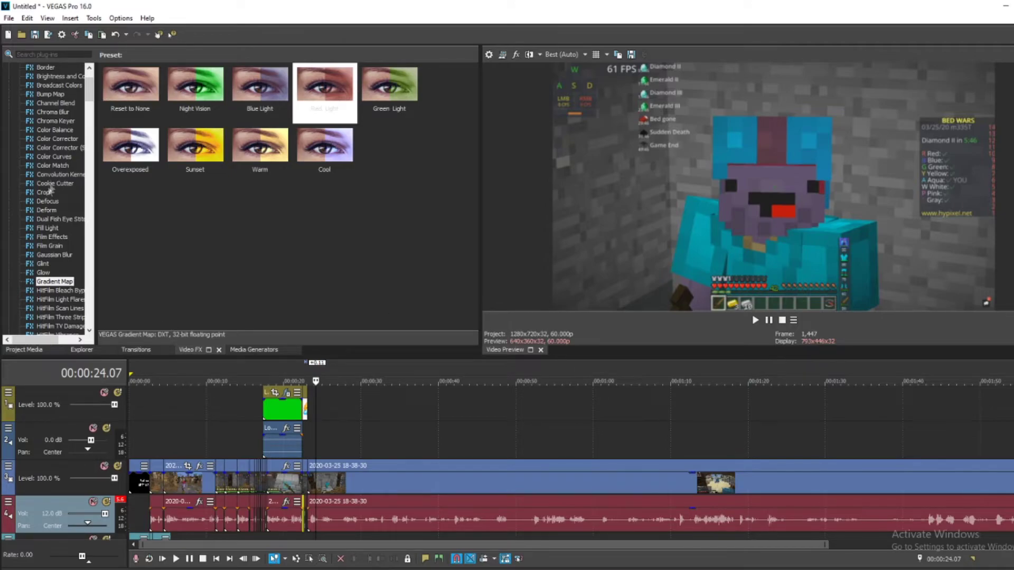
Step: Split the gameplay at 24.58 and 27.47 and open pan/crop for the middle section
{"action": "scroll", "coordinate": [51, 191], "scroll_direction": "up", "scroll_amount": 2}
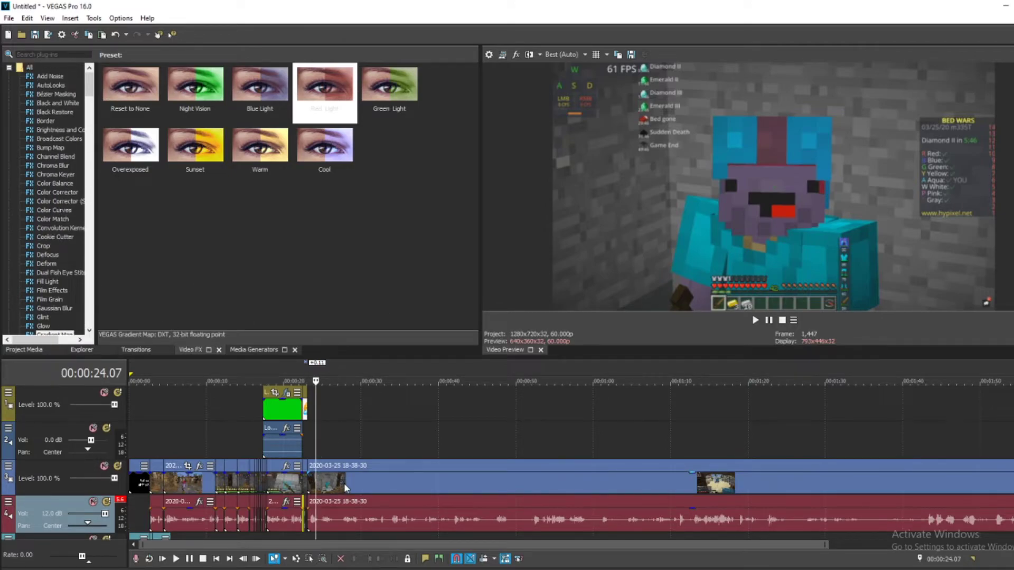
{"action": "scroll", "coordinate": [330, 490], "scroll_direction": "up", "scroll_amount": 4}
{"action": "left_click", "coordinate": [606, 489]}
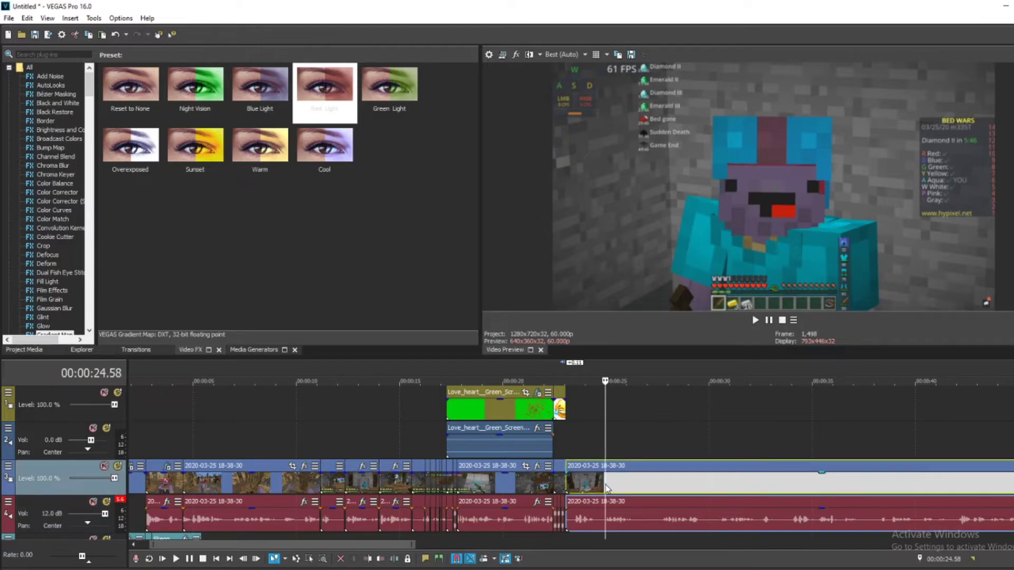
{"action": "key", "text": "s"}
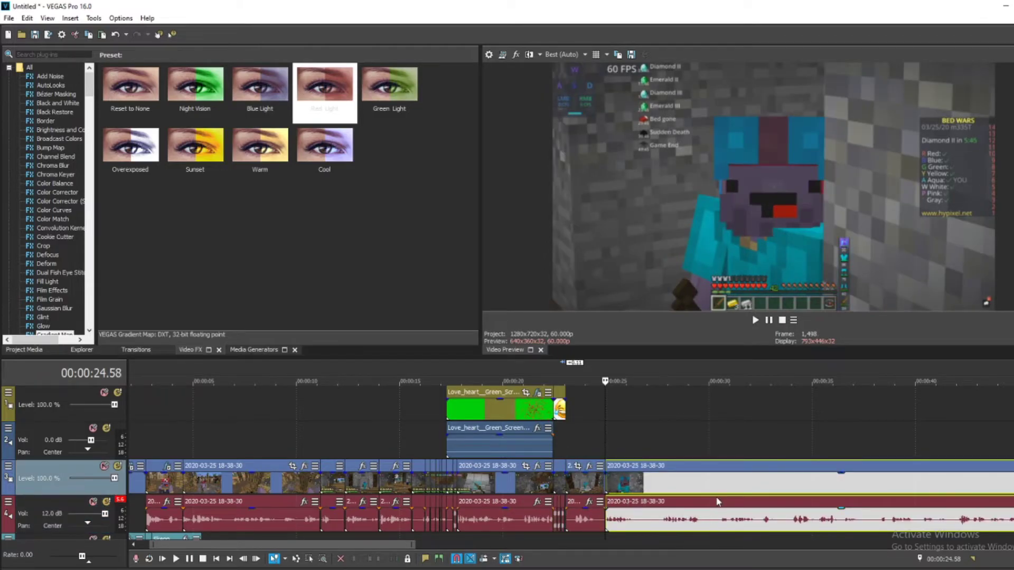
{"action": "scroll", "coordinate": [580, 508], "scroll_direction": "down", "scroll_amount": 2}
{"action": "left_click", "coordinate": [558, 488]}
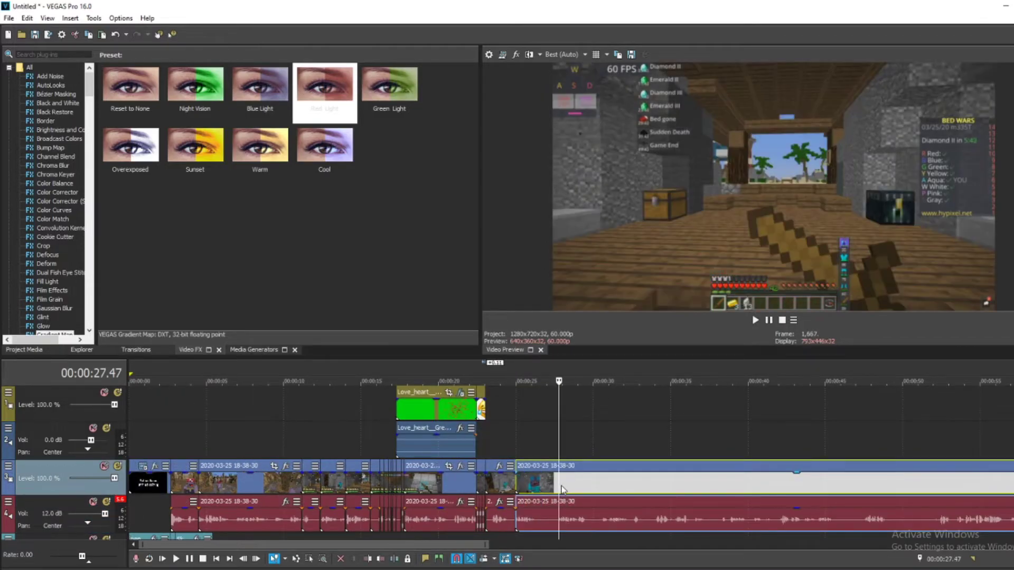
{"action": "key", "text": "s"}
{"action": "left_click", "coordinate": [532, 482]}
{"action": "scroll", "coordinate": [613, 472], "scroll_direction": "up", "scroll_amount": 2}
{"action": "left_click", "coordinate": [613, 467]}
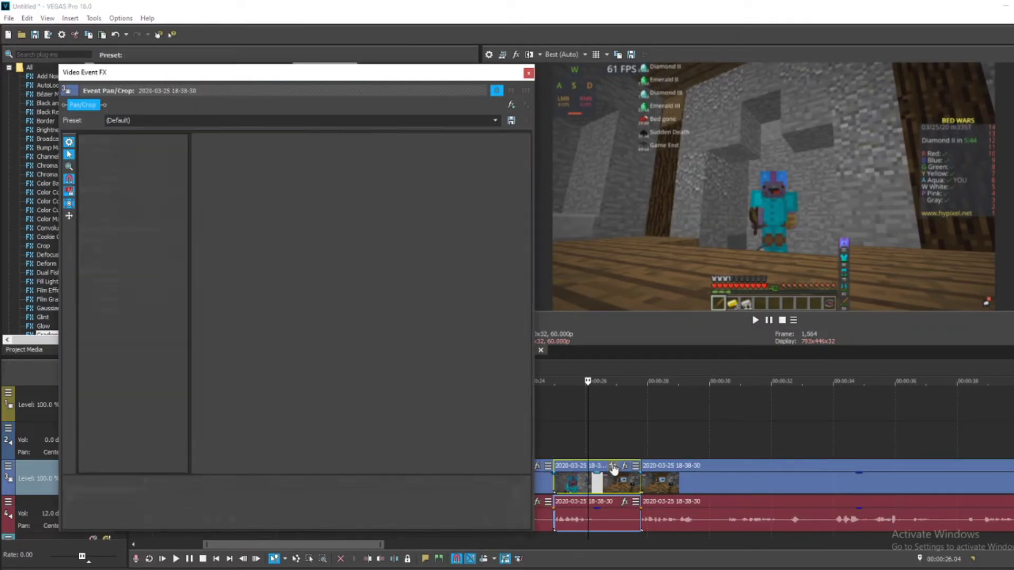
Step: With Snap to Grid on, crop the top and bottom edges inward to height 630 for black bars
{"action": "left_click", "coordinate": [70, 204]}
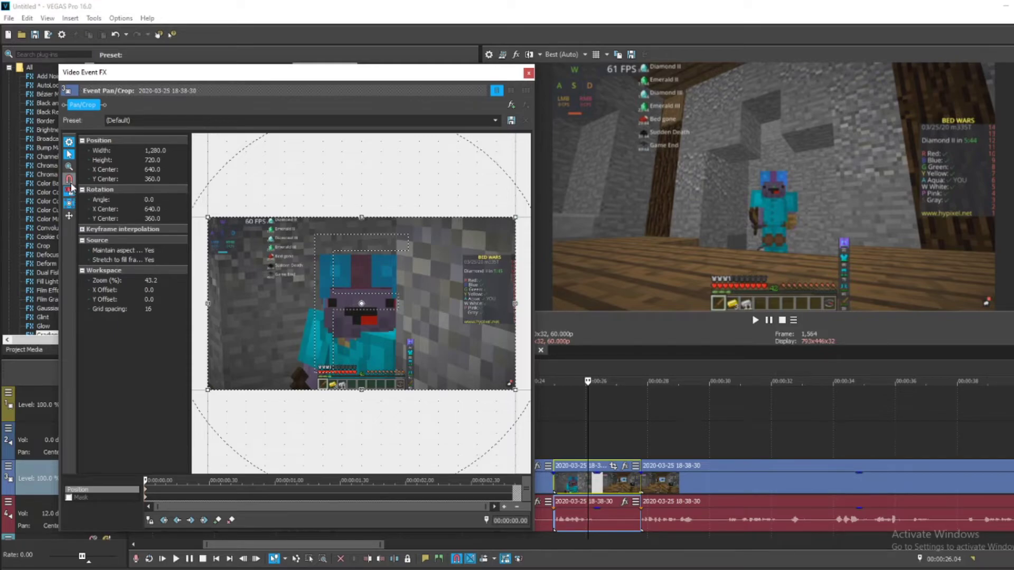
{"action": "left_click_drag", "start_coordinate": [362, 215], "coordinate": [365, 224]}
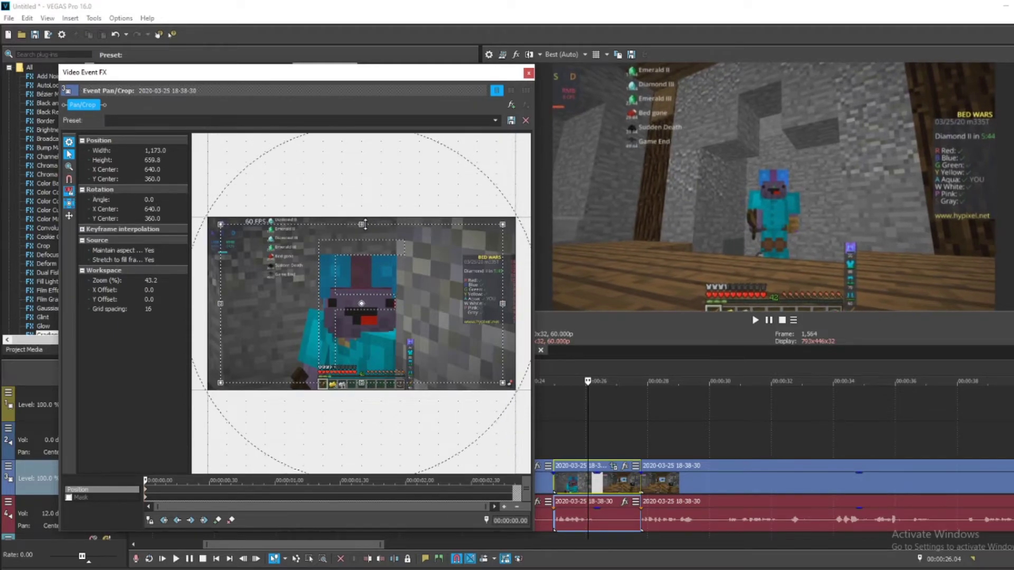
{"action": "key", "text": "ctrl+z"}
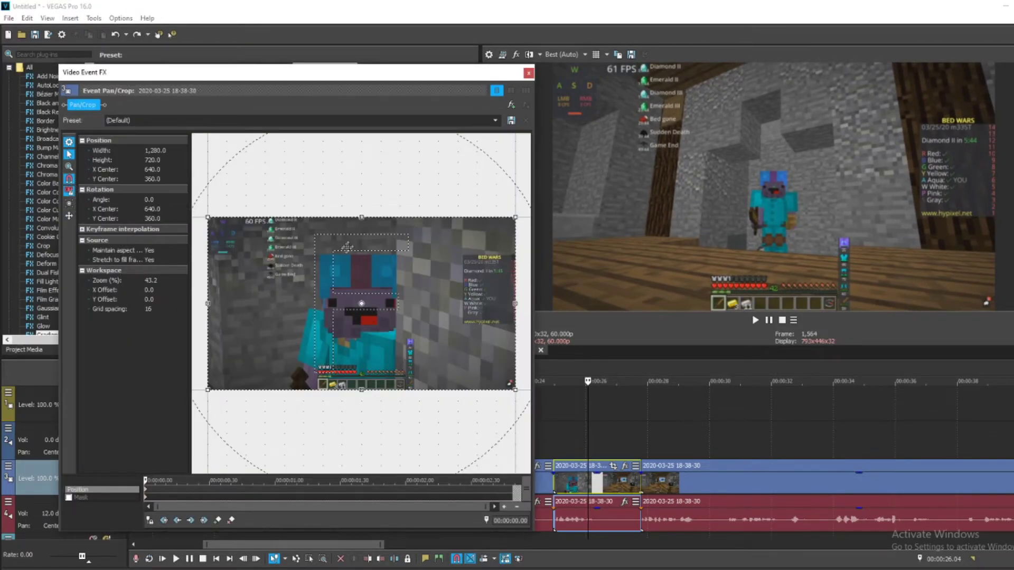
{"action": "left_click_drag", "start_coordinate": [364, 224], "coordinate": [364, 217]}
{"action": "mouse_move", "coordinate": [367, 220]}
{"action": "left_mouse_down"}
{"action": "mouse_move", "coordinate": [367, 230]}
{"action": "mouse_move", "coordinate": [372, 215]}
{"action": "left_mouse_up"}
{"action": "left_click_drag", "start_coordinate": [362, 392], "coordinate": [368, 387]}
{"action": "key", "text": "ctrl+z"}
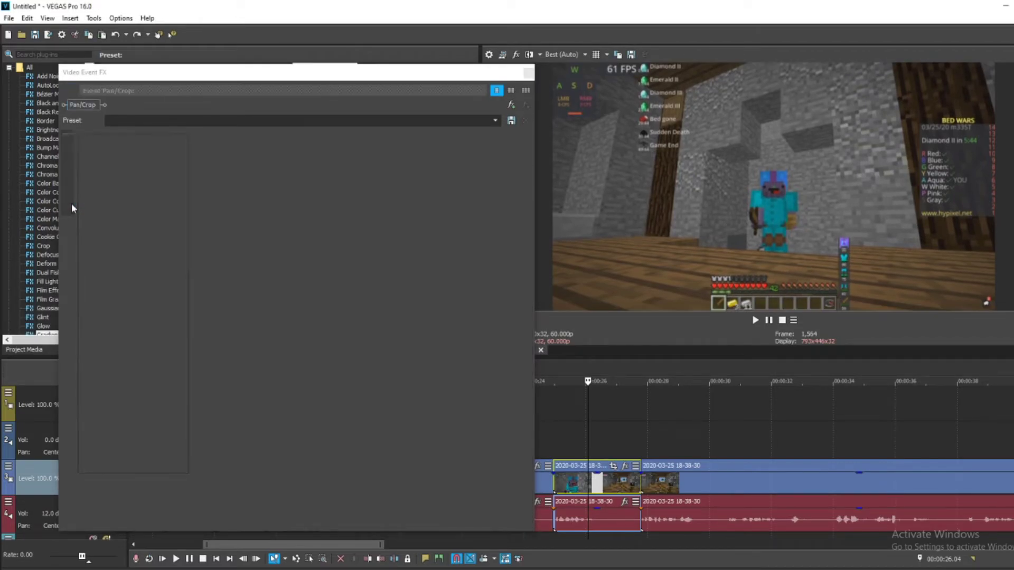
{"action": "left_click", "coordinate": [68, 180]}
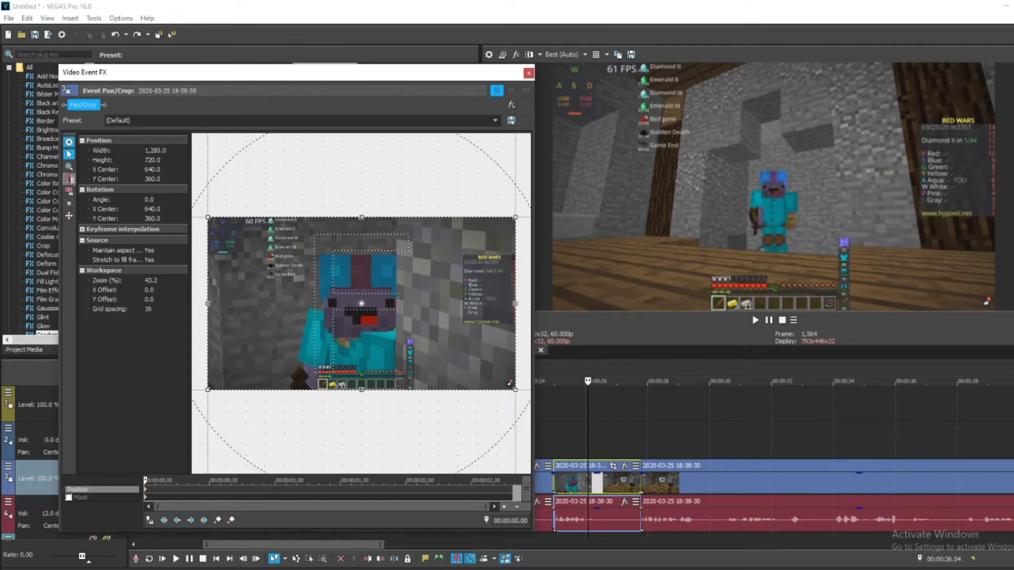
{"action": "left_click_drag", "start_coordinate": [365, 218], "coordinate": [368, 227]}
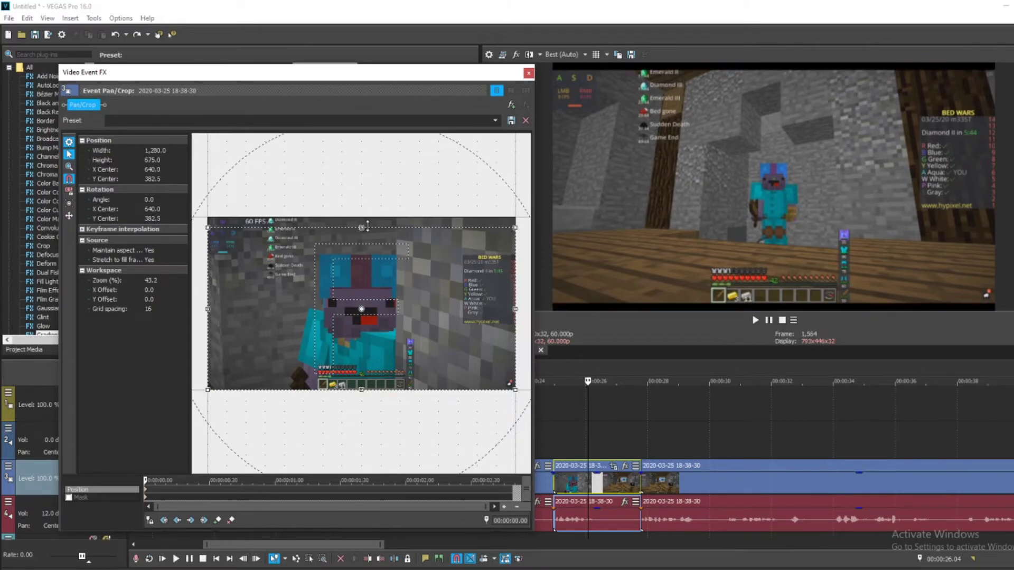
{"action": "left_click_drag", "start_coordinate": [364, 392], "coordinate": [370, 383]}
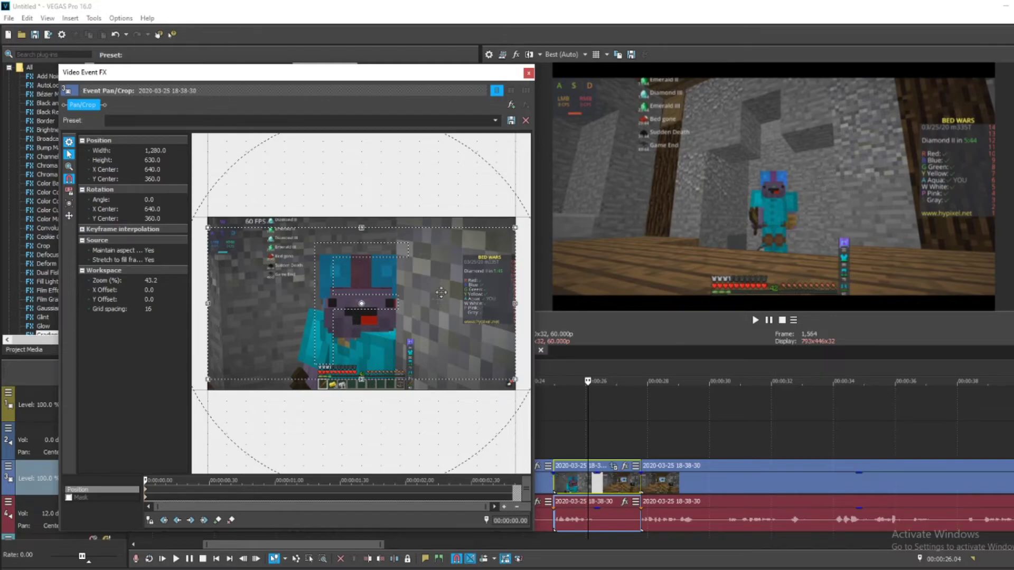
Step: Close the clip's effect settings and browse the Black Restore, Brightness and Contrast, Channel Blend, Chroma Keyer and Bezier Masking presets
{"action": "left_click", "coordinate": [528, 75]}
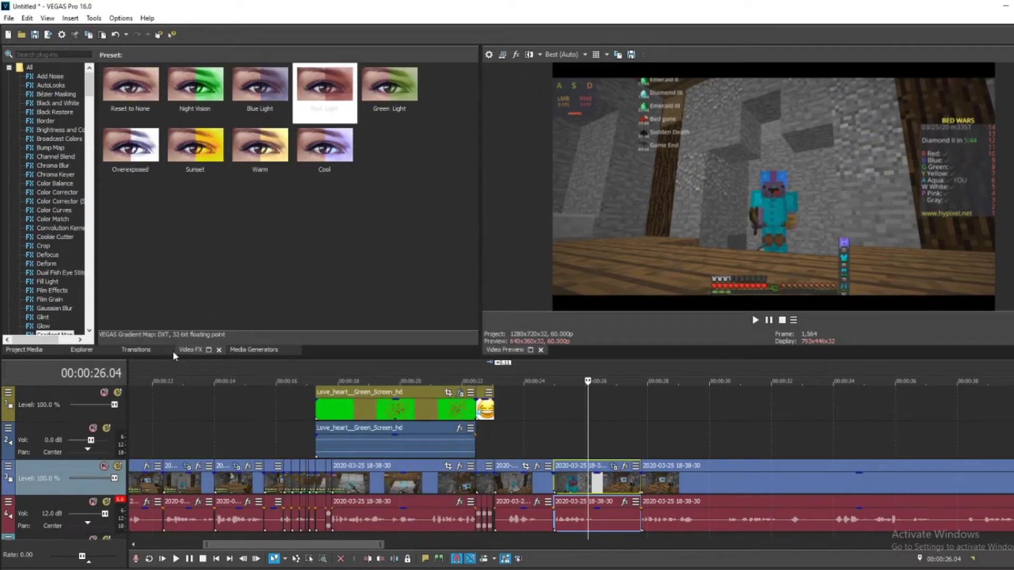
{"action": "left_click", "coordinate": [52, 112]}
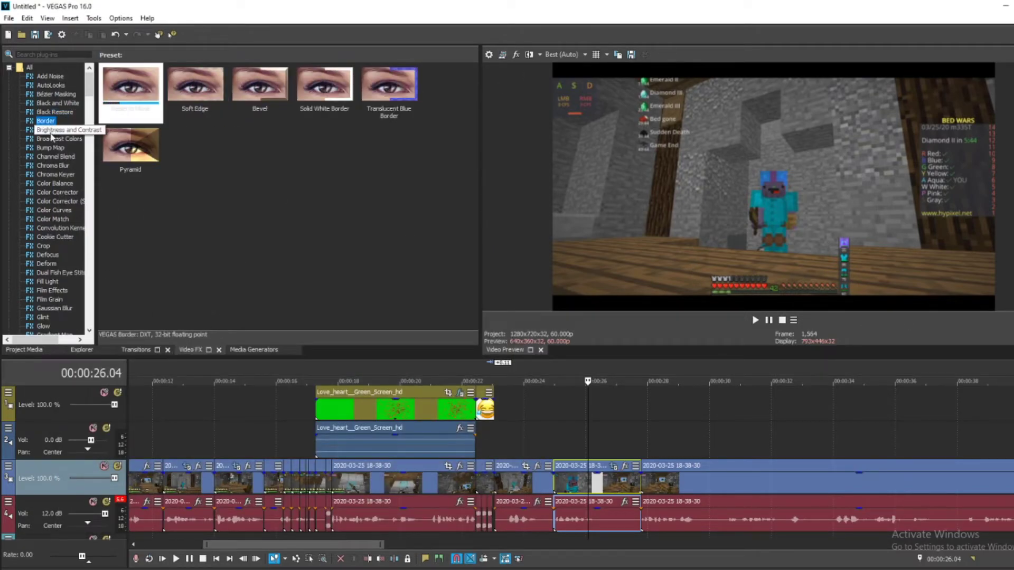
{"action": "left_click", "coordinate": [53, 139]}
{"action": "left_click", "coordinate": [58, 157]}
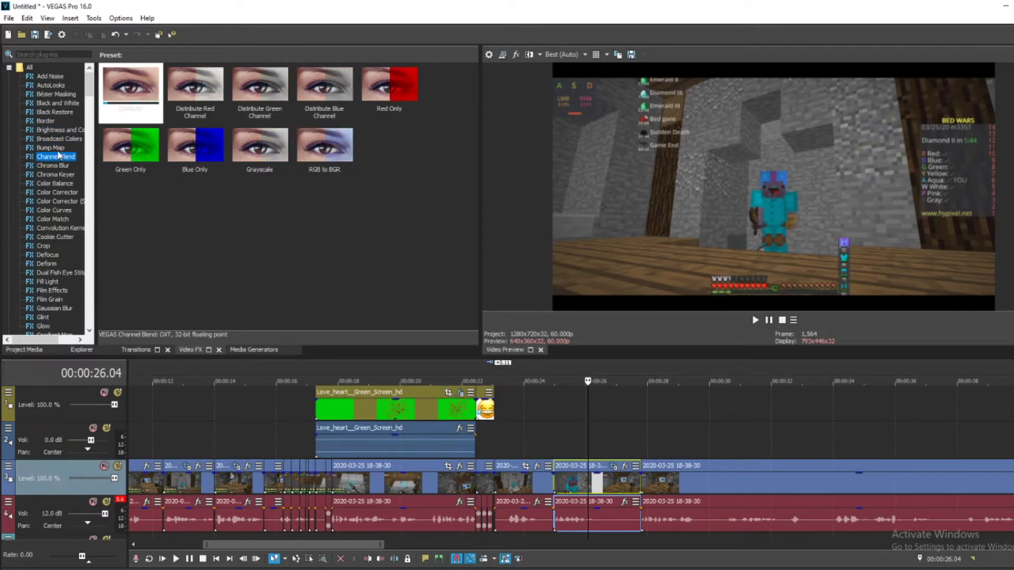
{"action": "left_click", "coordinate": [54, 175]}
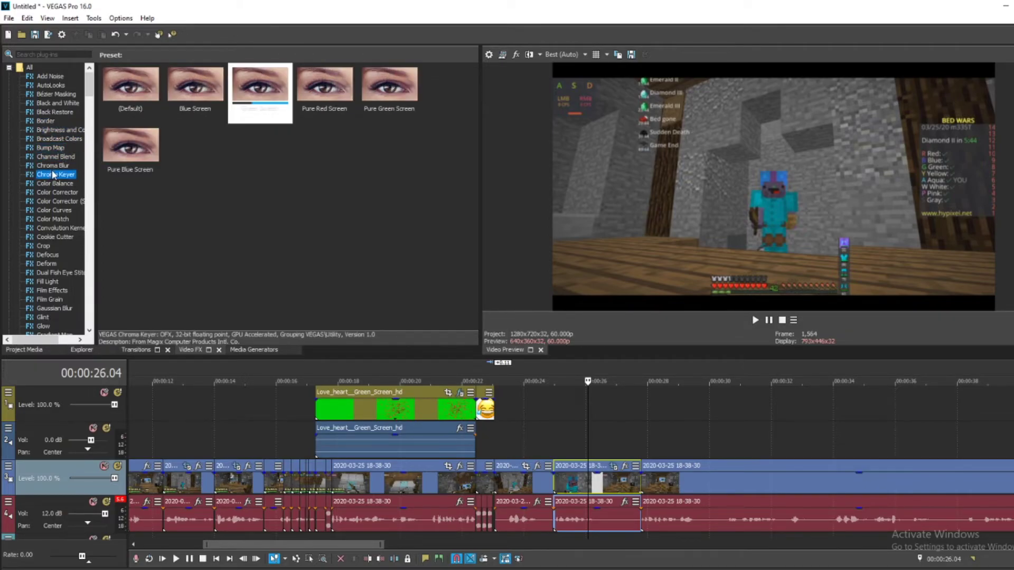
{"action": "left_click", "coordinate": [55, 103]}
{"action": "left_click", "coordinate": [53, 85]}
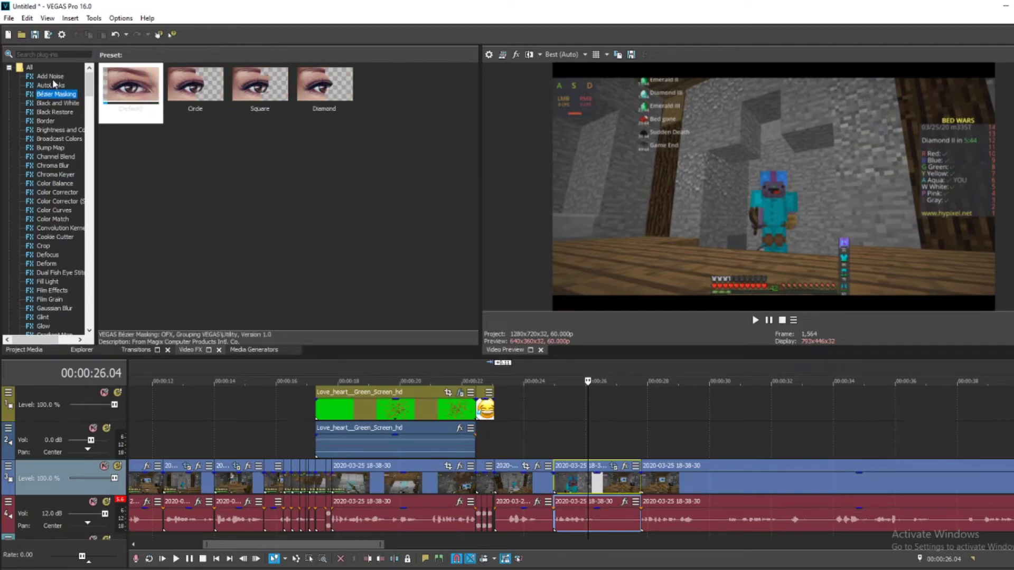
Step: Apply the AutoLooks Nemesis look to the gameplay clip at strength 0.420
{"action": "left_click", "coordinate": [52, 85]}
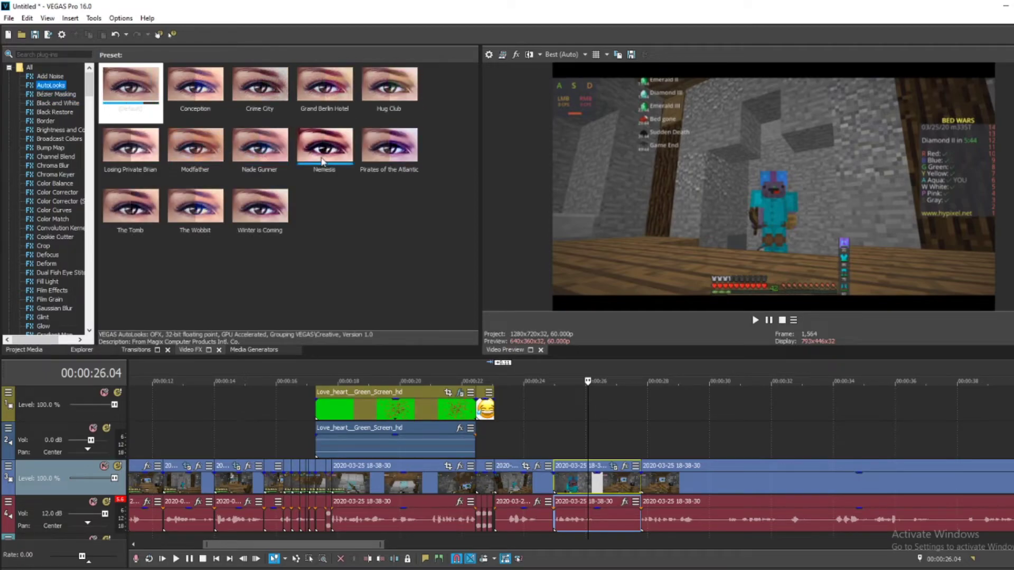
{"action": "left_click_drag", "start_coordinate": [328, 158], "coordinate": [598, 483]}
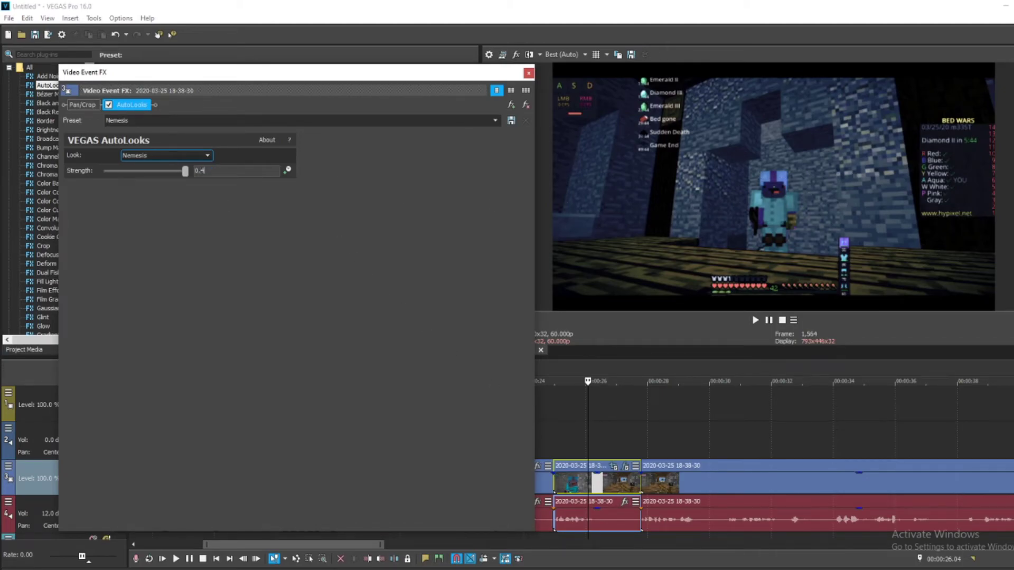
{"action": "type", "text": "2"}
{"action": "key", "text": "Return"}
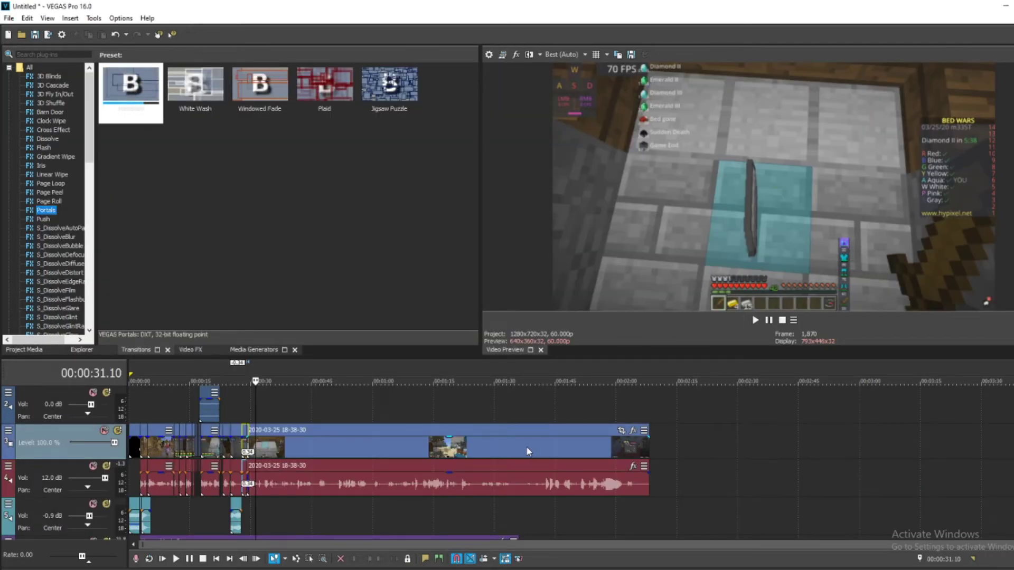
Step: Split the long gameplay clip at 1:42.42
{"action": "left_click", "coordinate": [526, 446]}
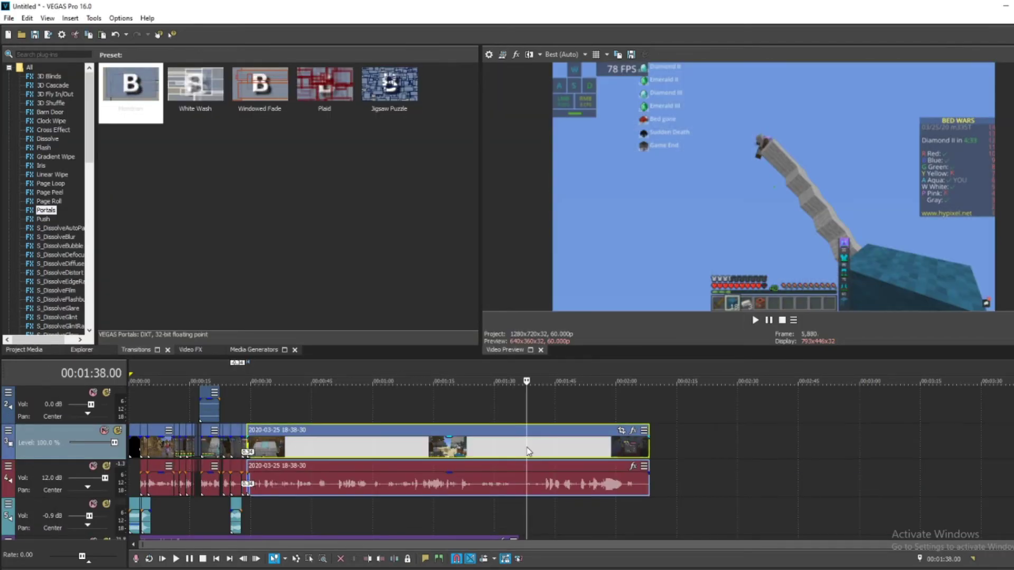
{"action": "scroll", "coordinate": [581, 454], "scroll_direction": "up", "scroll_amount": 3}
{"action": "left_click", "coordinate": [658, 453]}
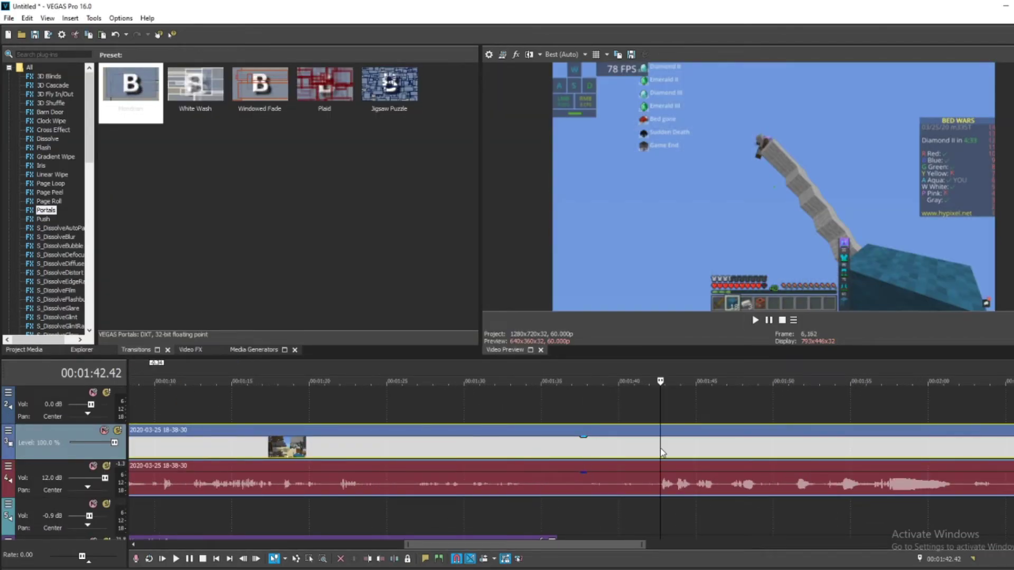
{"action": "scroll", "coordinate": [660, 455], "scroll_direction": "down", "scroll_amount": 2}
{"action": "key", "text": "s"}
Step: Shorten the part after the cut so it plays at 400% speed
{"action": "scroll", "coordinate": [707, 465], "scroll_direction": "up", "scroll_amount": 2}
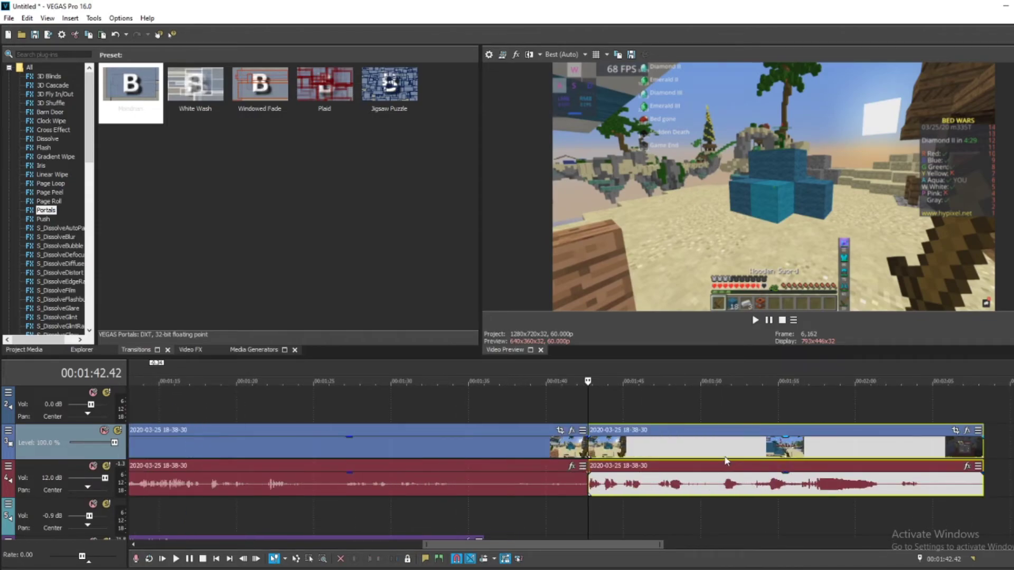
{"action": "scroll", "coordinate": [726, 461], "scroll_direction": "down", "scroll_amount": 3}
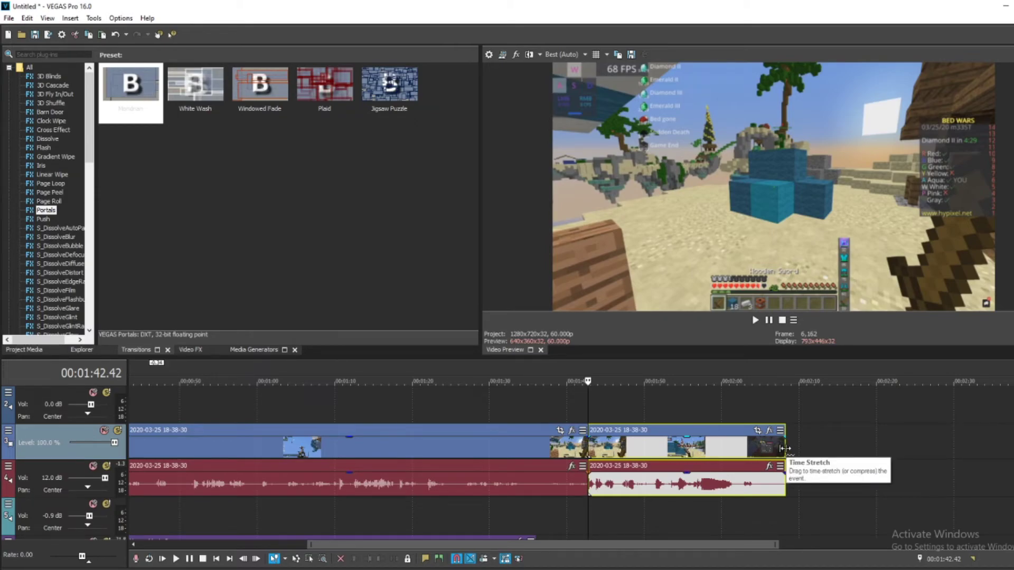
{"action": "left_click_drag", "start_coordinate": [785, 448], "coordinate": [632, 466]}
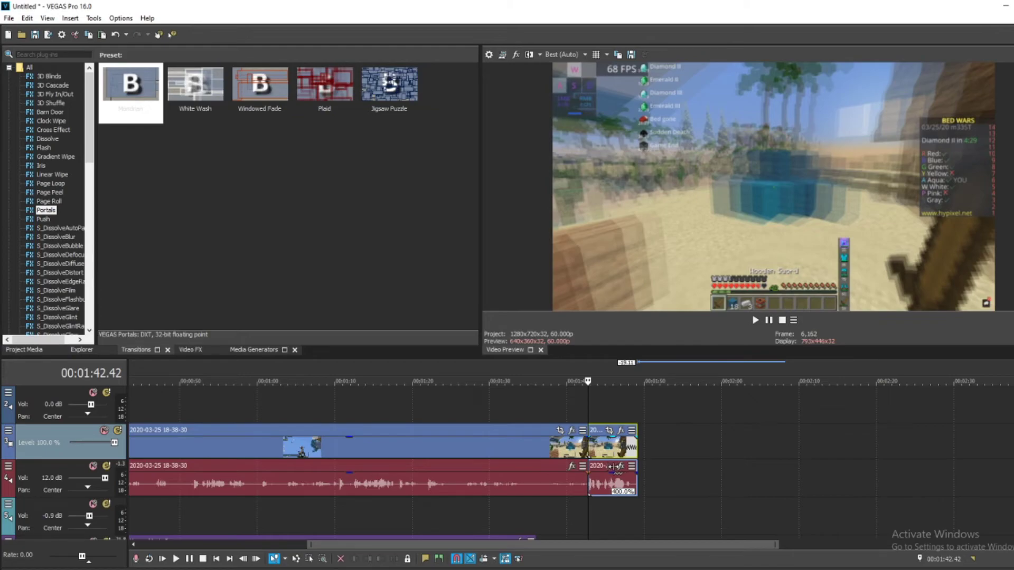
{"action": "left_click_drag", "start_coordinate": [613, 467], "coordinate": [1011, 466]}
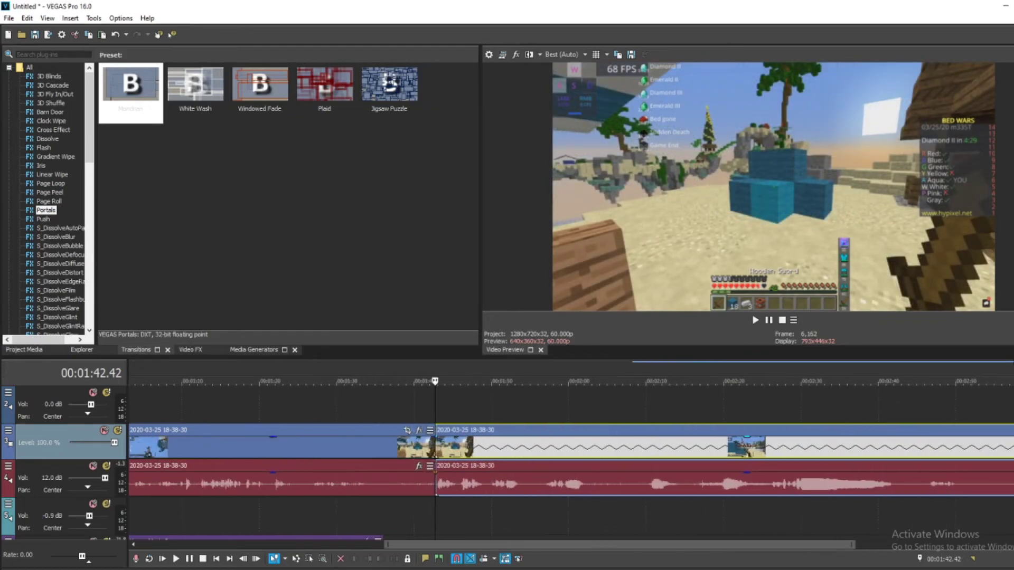
{"action": "mouse_move", "coordinate": [1011, 466]}
{"action": "left_mouse_down"}
{"action": "mouse_move", "coordinate": [552, 468]}
{"action": "mouse_move", "coordinate": [334, 487]}
{"action": "left_mouse_up"}
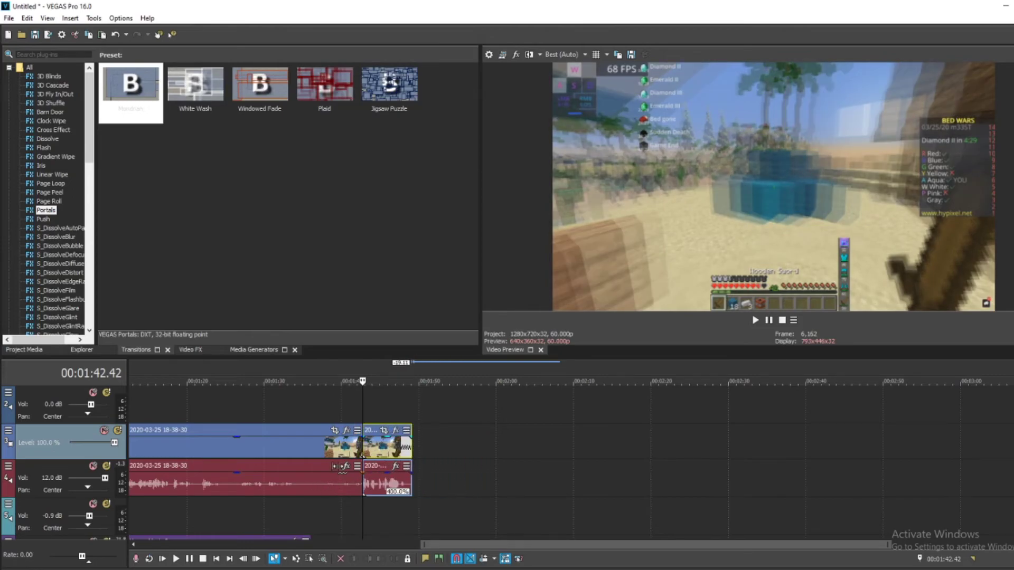
Step: Review the sped-up section, then stretch the clip after 1:42.42 out to 25% speed
{"action": "left_click", "coordinate": [769, 323]}
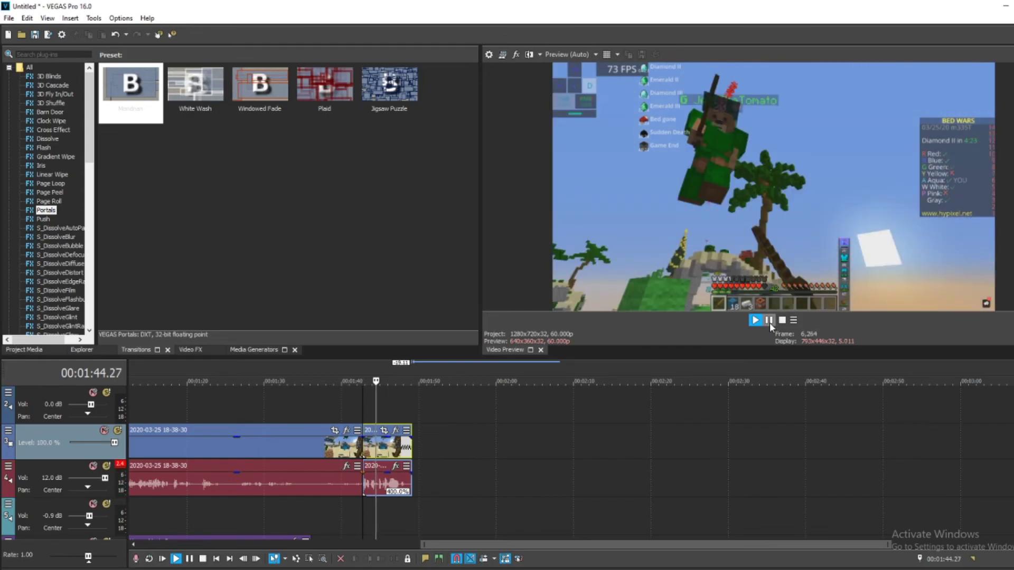
{"action": "left_click", "coordinate": [769, 322]}
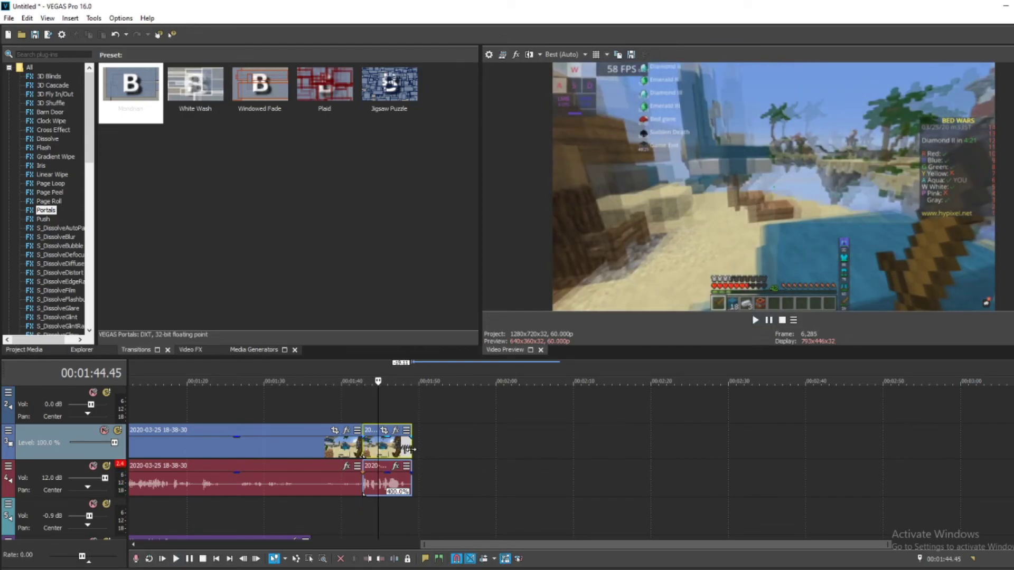
{"action": "scroll", "coordinate": [422, 449], "scroll_direction": "down", "scroll_amount": 3}
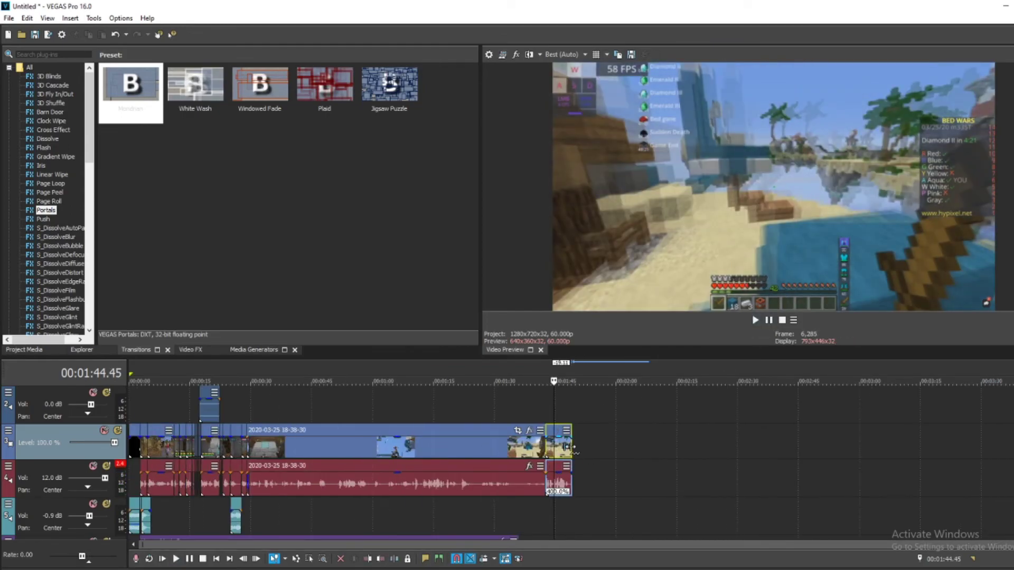
{"action": "mouse_move", "coordinate": [571, 476]}
{"action": "left_mouse_down"}
{"action": "mouse_move", "coordinate": [840, 475]}
{"action": "mouse_move", "coordinate": [991, 438]}
{"action": "left_mouse_up"}
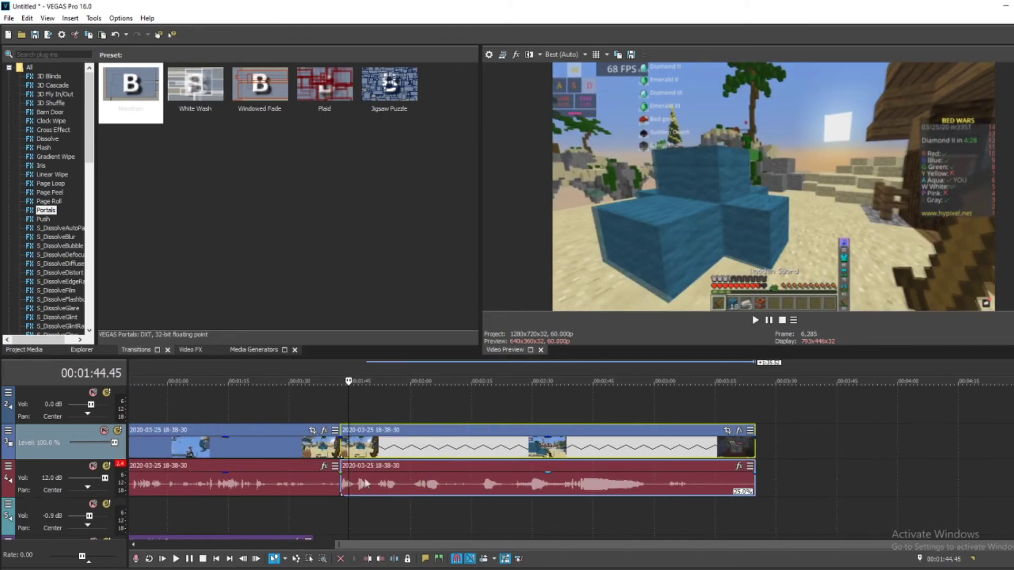
Step: Play back the slowed-down section from 1:42.42
{"action": "left_click", "coordinate": [339, 446]}
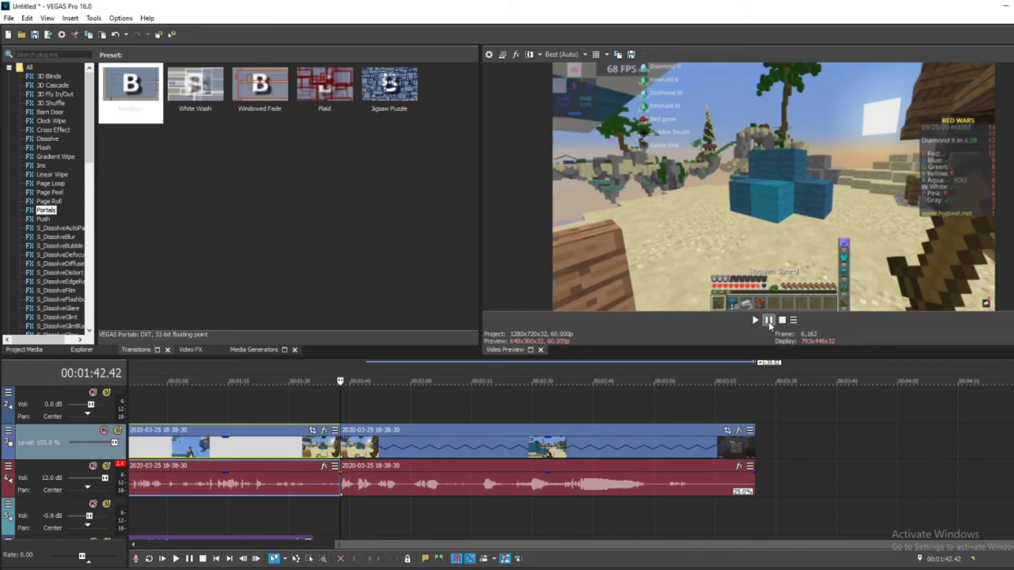
{"action": "key", "text": "space"}
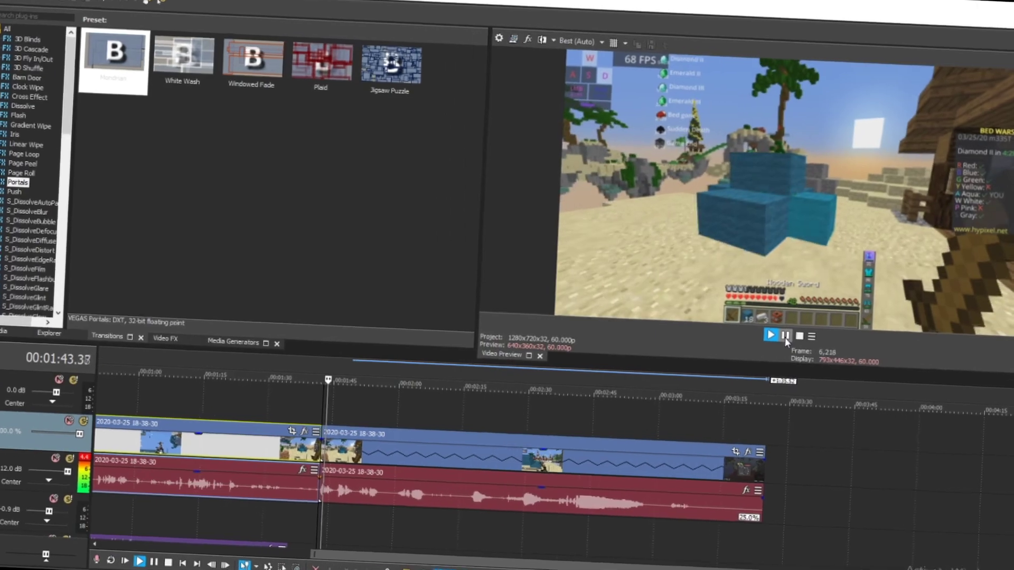
{"action": "left_click", "coordinate": [785, 338]}
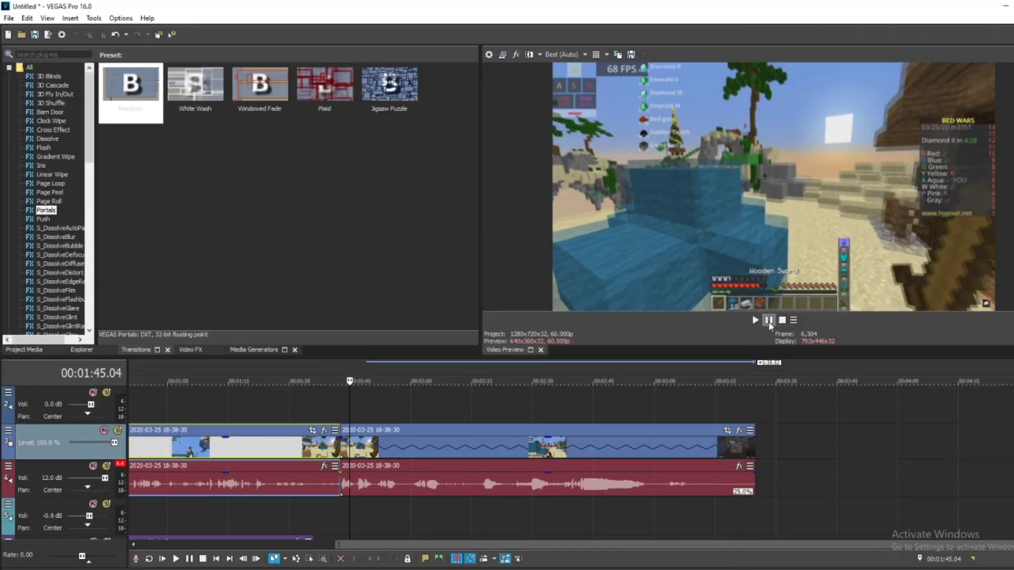